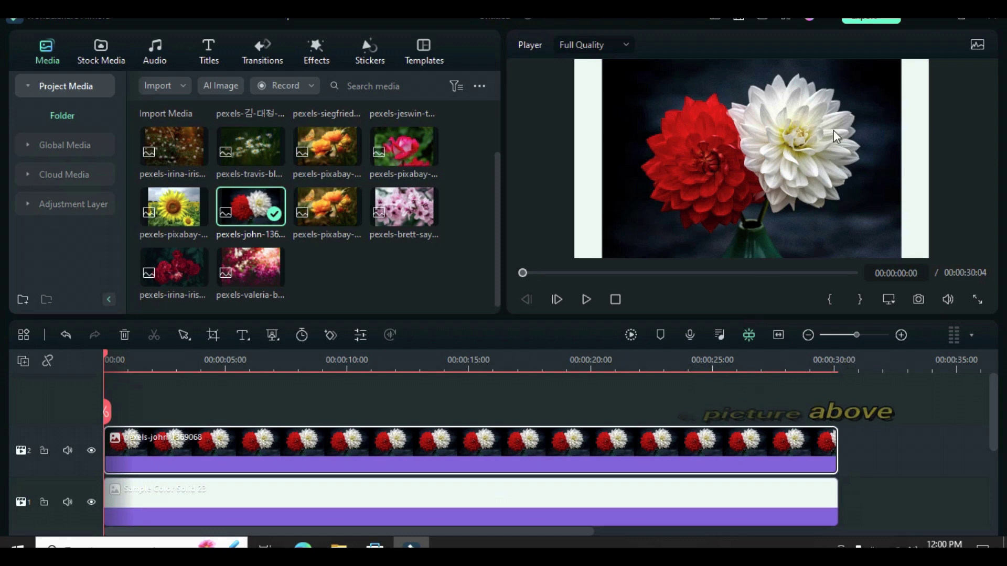
Apply the Image Mask and Border effects to the red-and-white flower picture on track 2.
{"action": "scroll", "coordinate": [512, 396], "scroll_direction": "down", "scroll_amount": 1}
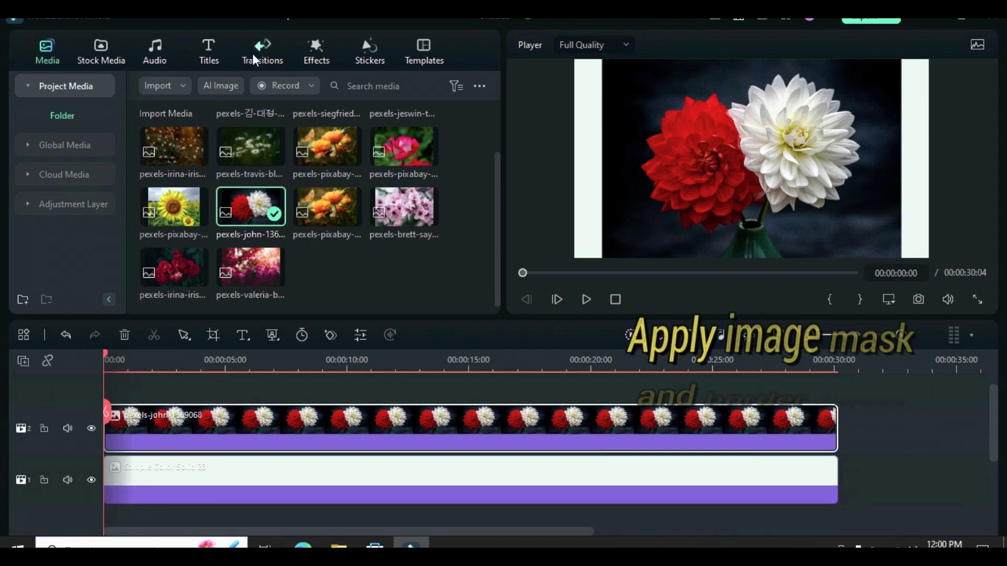
{"action": "left_click", "coordinate": [314, 52]}
{"action": "left_click_drag", "start_coordinate": [168, 153], "coordinate": [179, 427]}
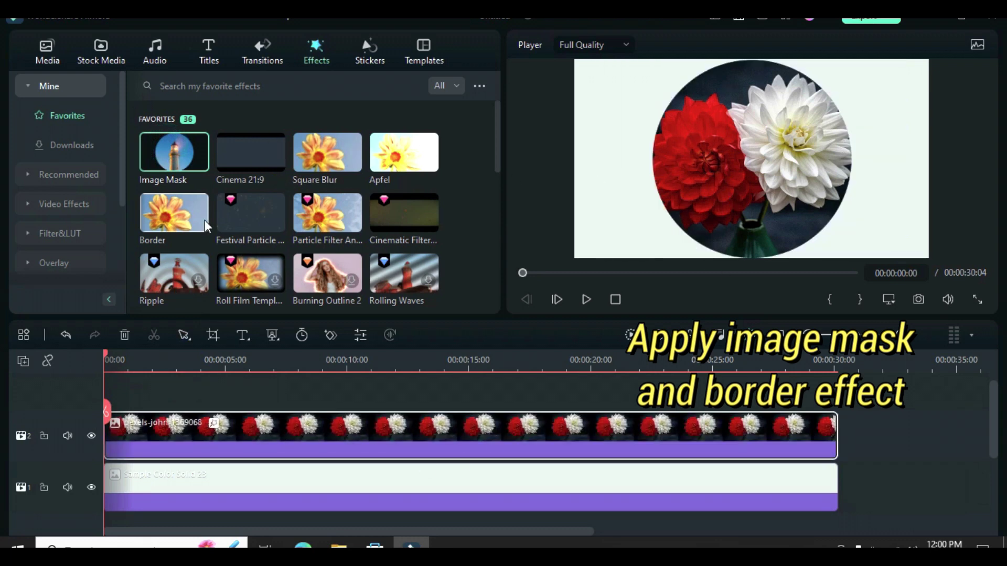
{"action": "left_click_drag", "start_coordinate": [165, 216], "coordinate": [154, 422]}
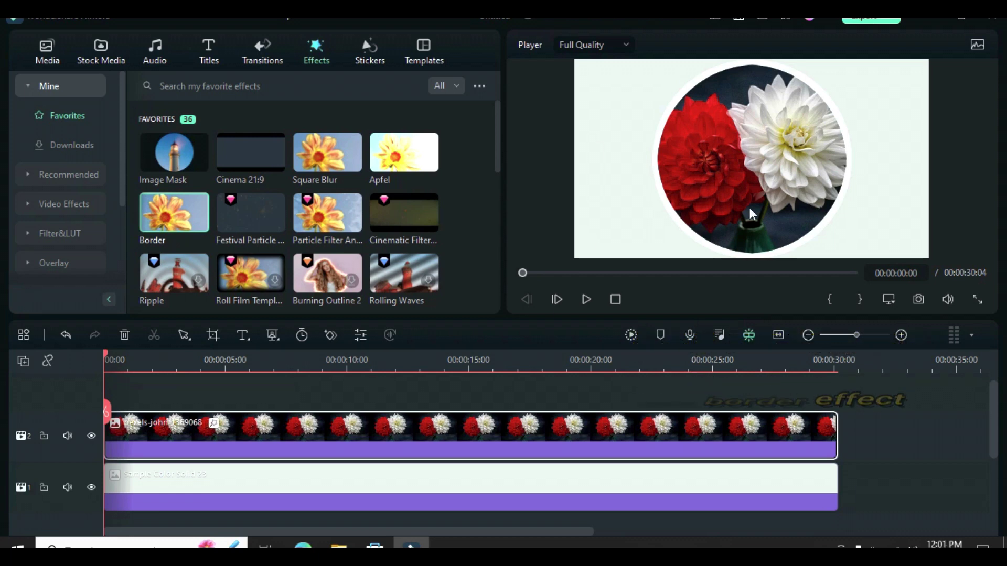
Set the size of the Border effect on the flower clip to 2.
{"action": "double_click", "coordinate": [260, 427]}
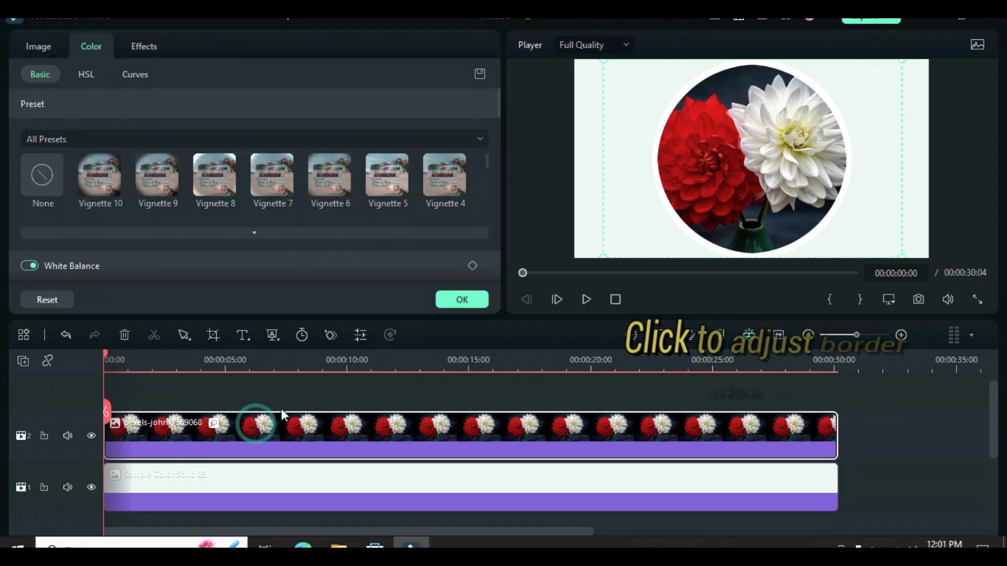
{"action": "left_click", "coordinate": [146, 46]}
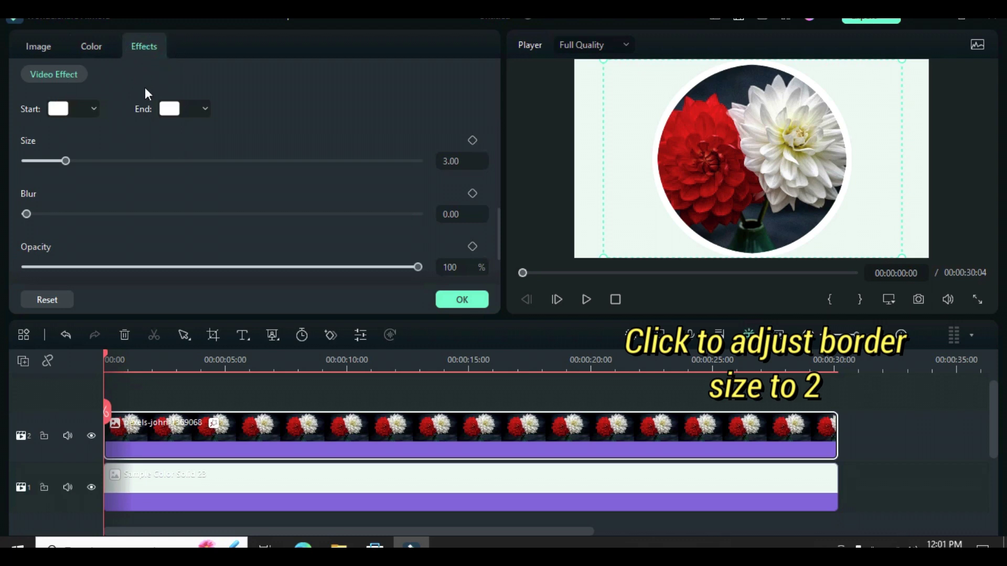
{"action": "scroll", "coordinate": [496, 210], "scroll_direction": "up", "scroll_amount": 3}
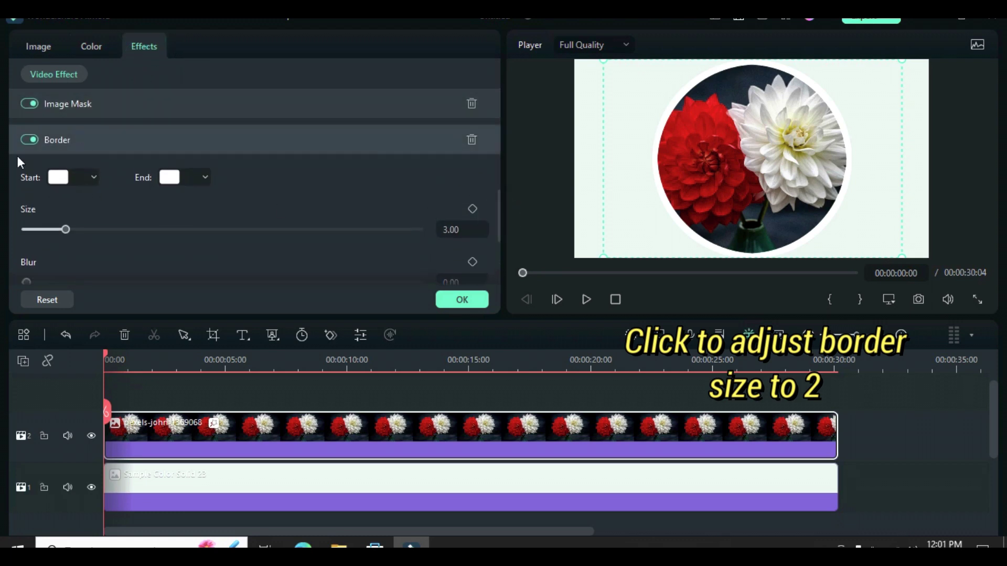
{"action": "left_click_drag", "start_coordinate": [498, 203], "coordinate": [423, 193]}
{"action": "left_click", "coordinate": [451, 191]}
{"action": "type", "text": "2"}
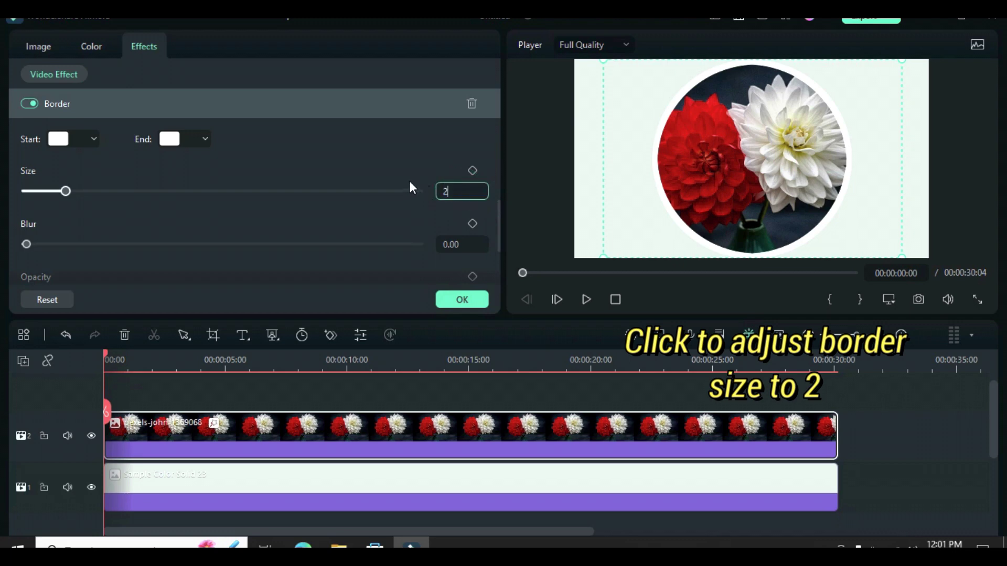
{"action": "left_click", "coordinate": [405, 176]}
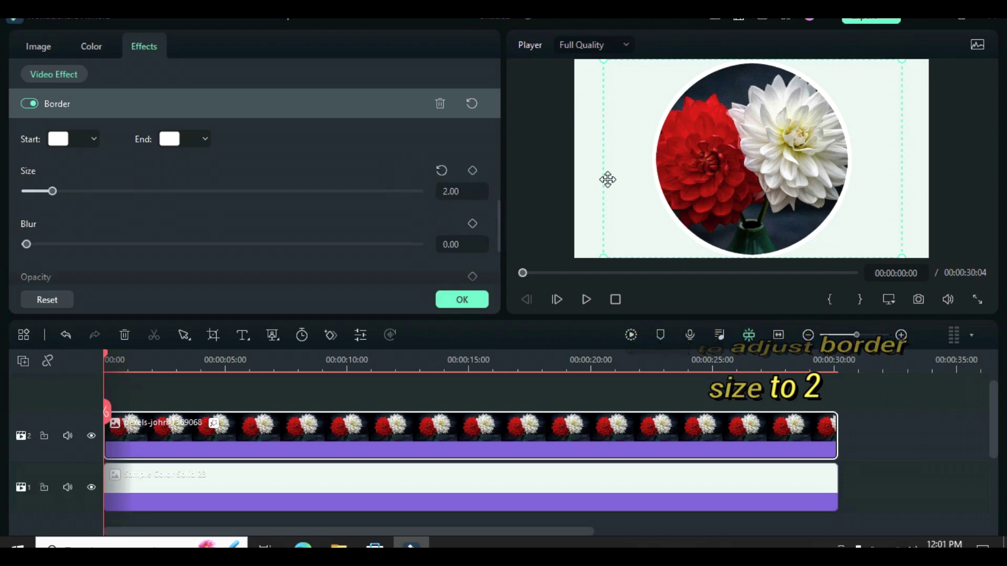
Scale the flower clip uniformly to 50%.
{"action": "left_click", "coordinate": [42, 36]}
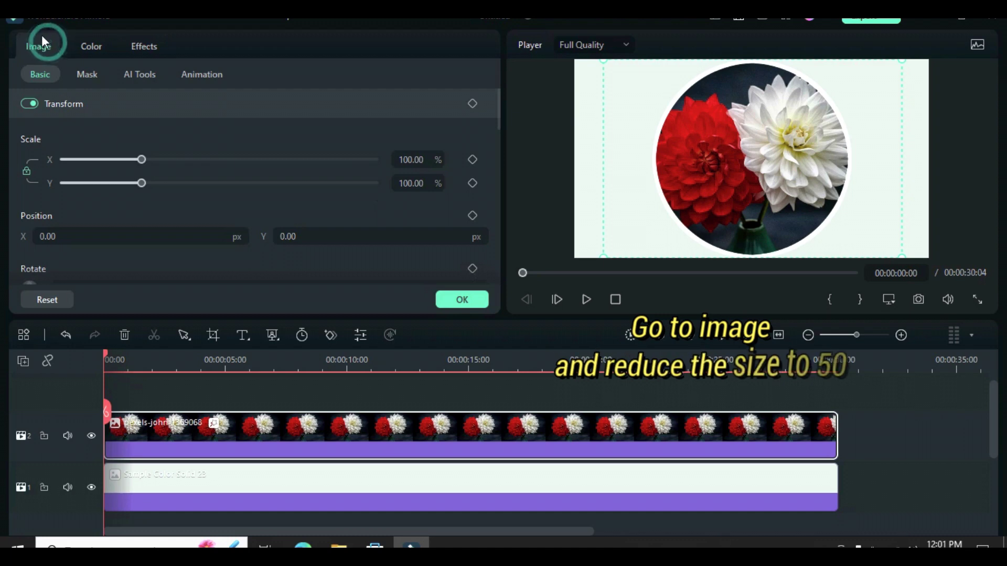
{"action": "left_click", "coordinate": [413, 160]}
{"action": "type", "text": "5"}
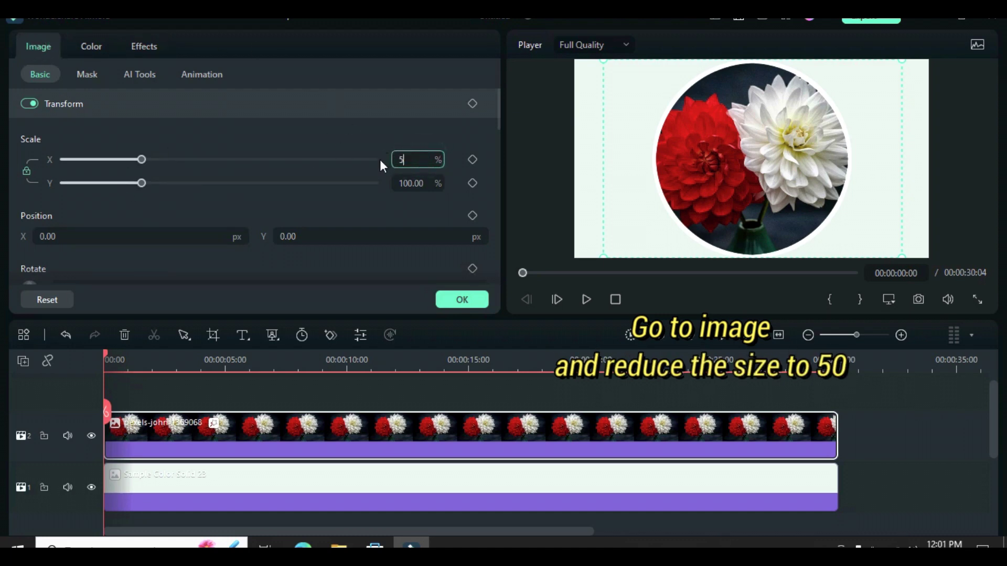
{"action": "type", "text": "0"}
{"action": "key", "text": "Return"}
{"action": "left_click", "coordinate": [353, 139]}
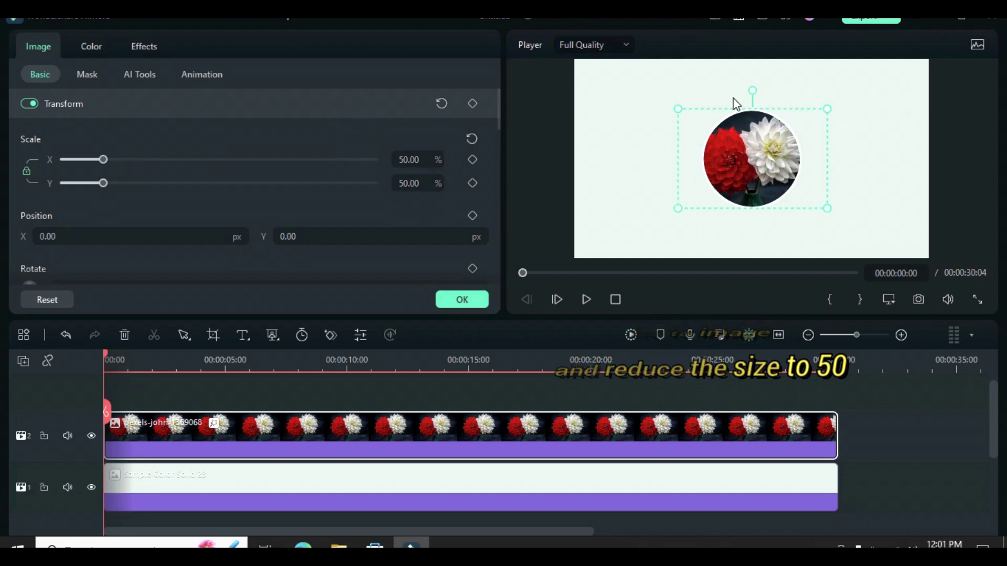
Enable the flower clip's drop shadow and choose the Projection type.
{"action": "left_click_drag", "start_coordinate": [497, 103], "coordinate": [452, 184]}
{"action": "left_click", "coordinate": [27, 141]}
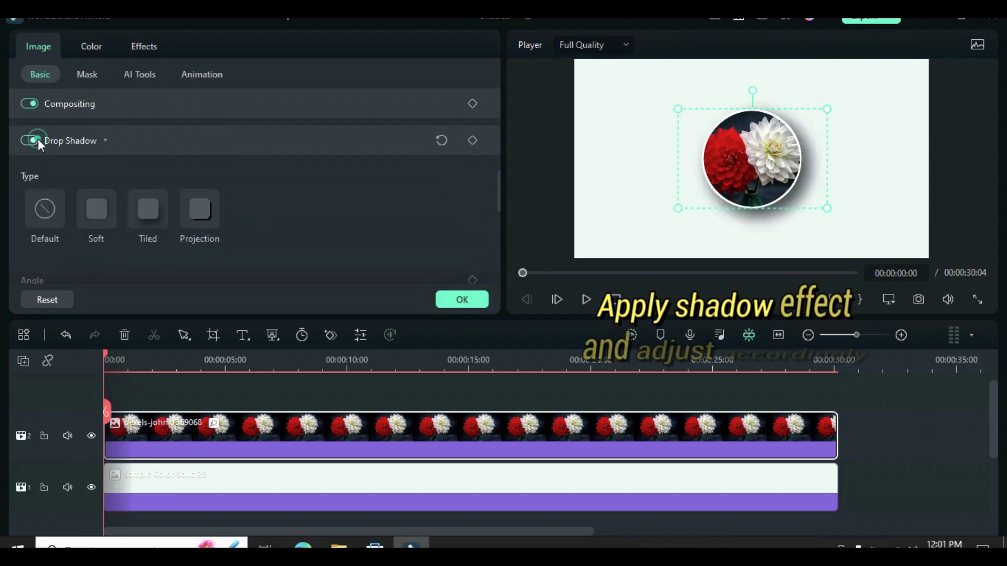
{"action": "left_click", "coordinate": [198, 215]}
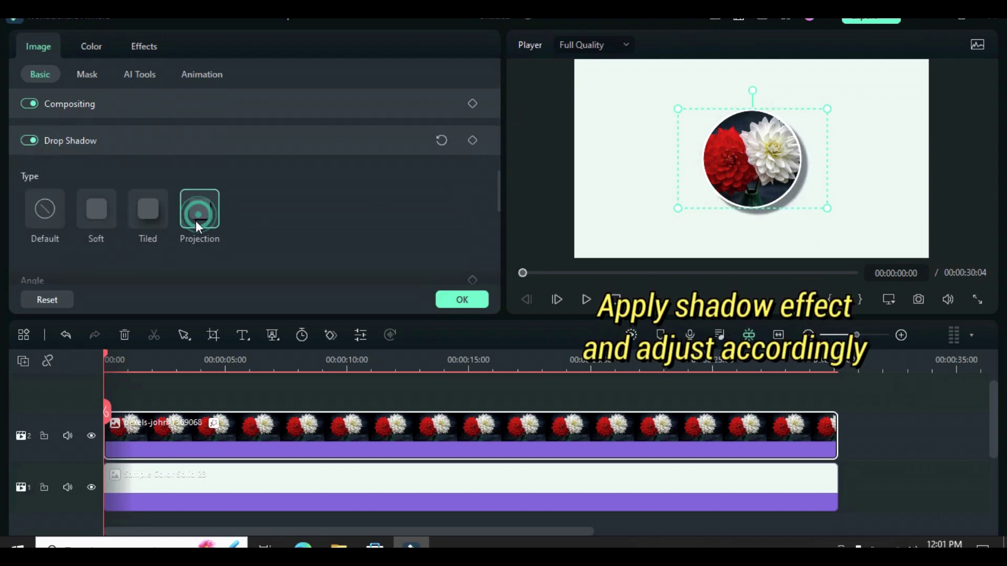
Set the flower clip's drop shadow to a distance of 1%, a blur of 5% and an opacity of 100%.
{"action": "left_click_drag", "start_coordinate": [497, 183], "coordinate": [497, 215]}
{"action": "left_click", "coordinate": [64, 189]}
{"action": "left_click", "coordinate": [32, 284]}
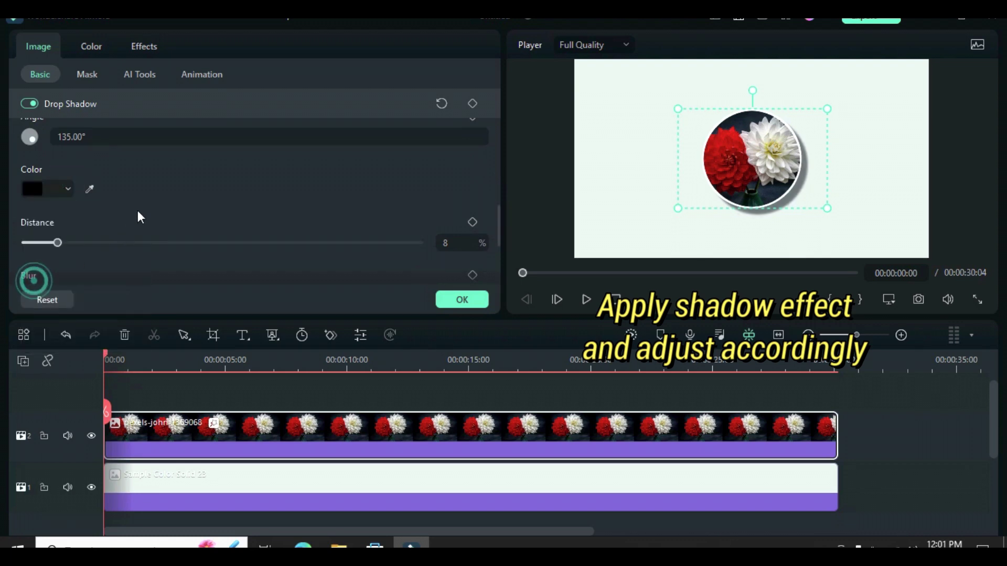
{"action": "left_click_drag", "start_coordinate": [499, 220], "coordinate": [502, 226]}
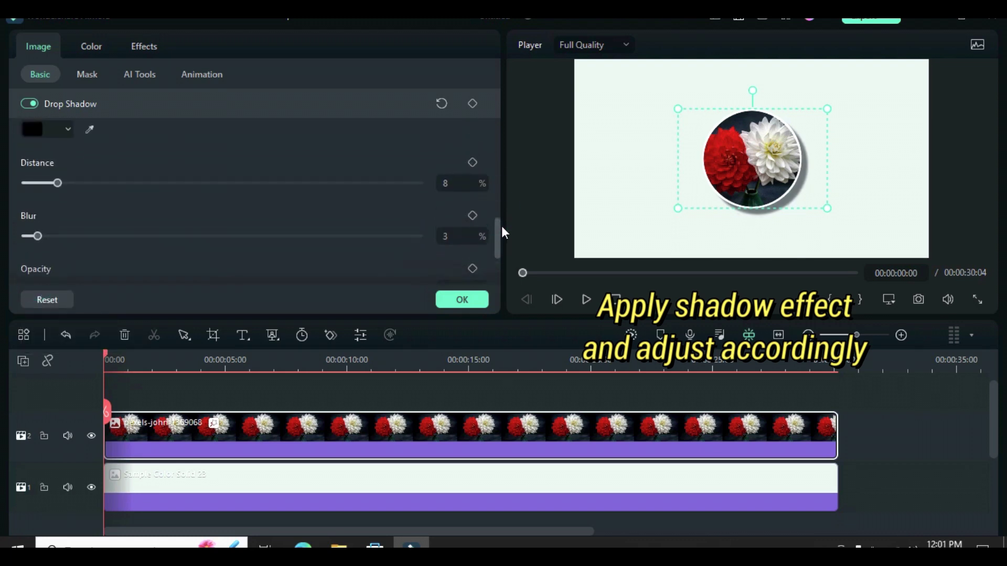
{"action": "left_click", "coordinate": [445, 183]}
{"action": "type", "text": "1"}
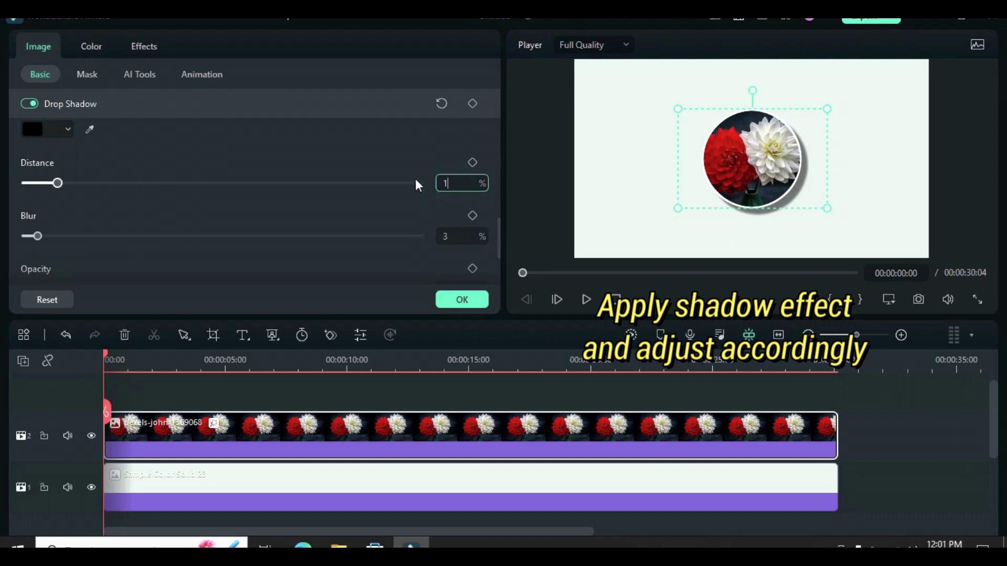
{"action": "key", "text": "Tab"}
{"action": "left_click", "coordinate": [455, 236]}
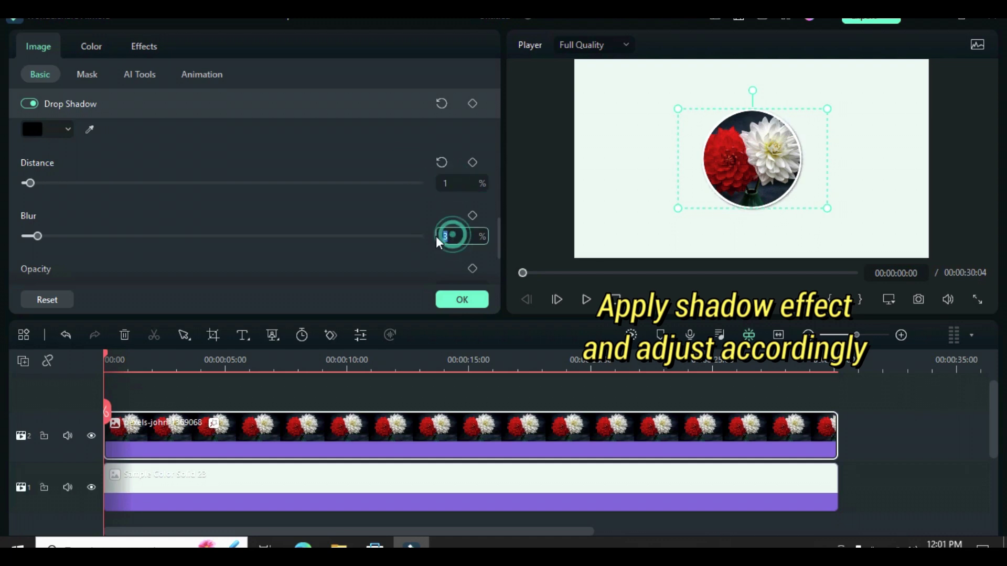
{"action": "type", "text": "5"}
{"action": "left_click", "coordinate": [408, 213]}
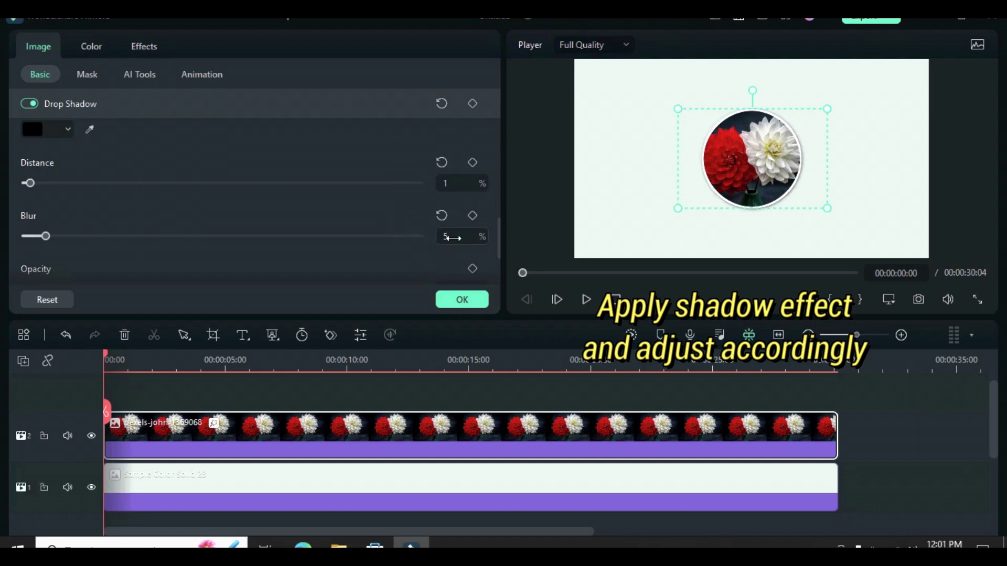
{"action": "scroll", "coordinate": [499, 236], "scroll_direction": "down", "scroll_amount": 3}
{"action": "left_click_drag", "start_coordinate": [221, 212], "coordinate": [325, 214]}
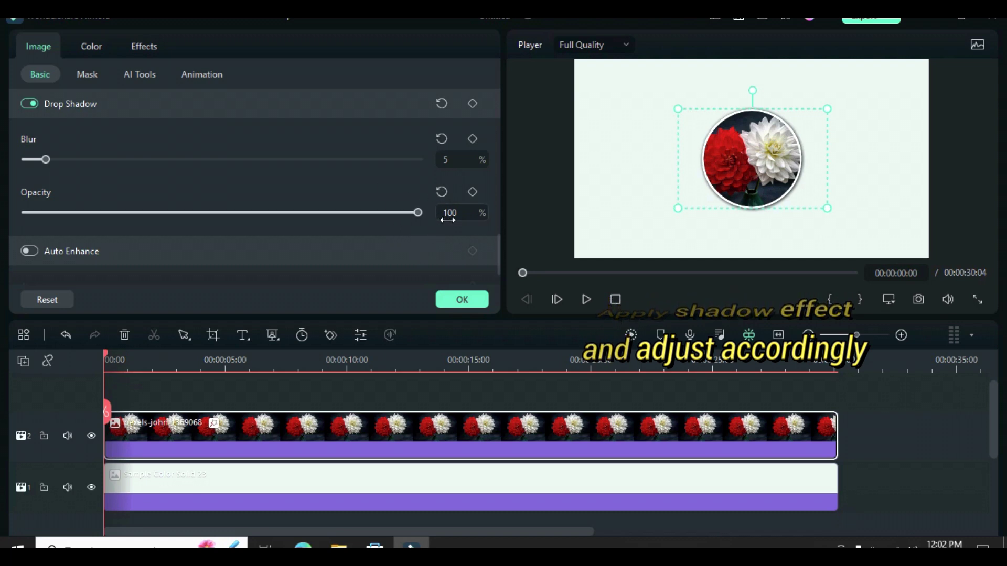
Add scale and position keyframes to the flower clip at 00:00:05:00.
{"action": "left_click_drag", "start_coordinate": [499, 241], "coordinate": [500, 88]}
{"action": "left_click_drag", "start_coordinate": [105, 352], "coordinate": [226, 354]}
{"action": "left_click", "coordinate": [247, 431]}
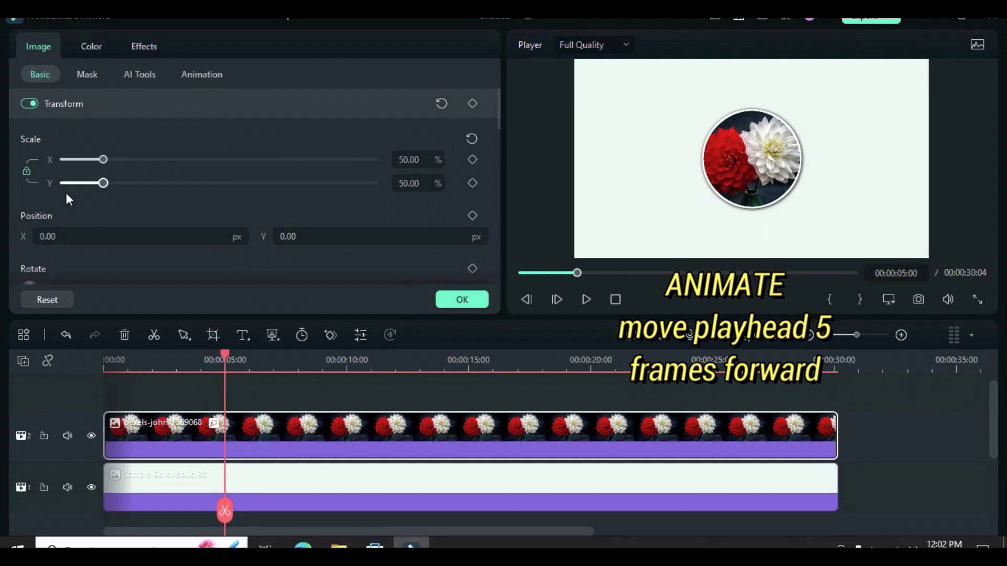
{"action": "left_click", "coordinate": [471, 160]}
{"action": "left_click", "coordinate": [473, 215]}
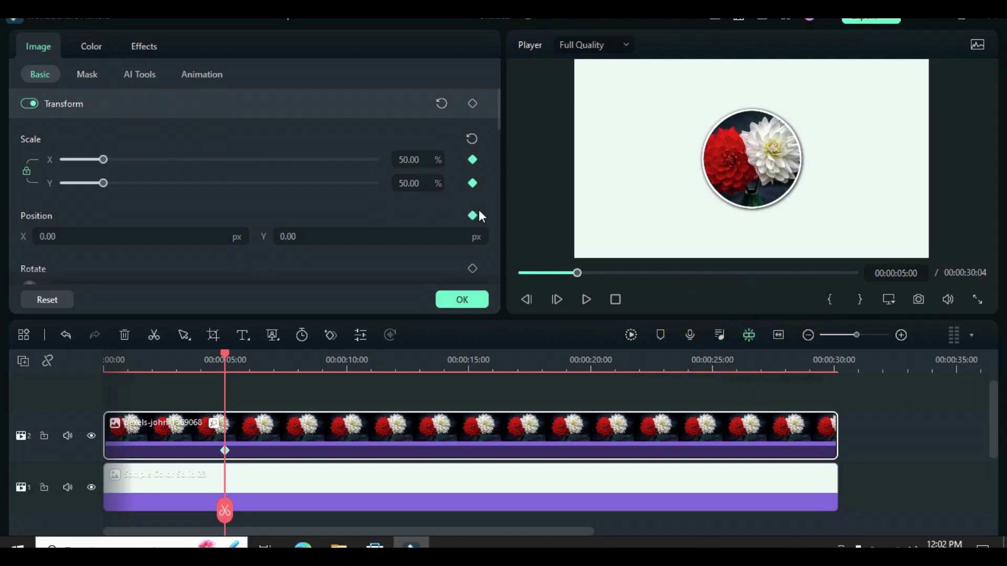
Add scale and position keyframes to the flower clip at 00:00:06:00 and set the scale there to 25%.
{"action": "left_click_drag", "start_coordinate": [224, 352], "coordinate": [250, 352]}
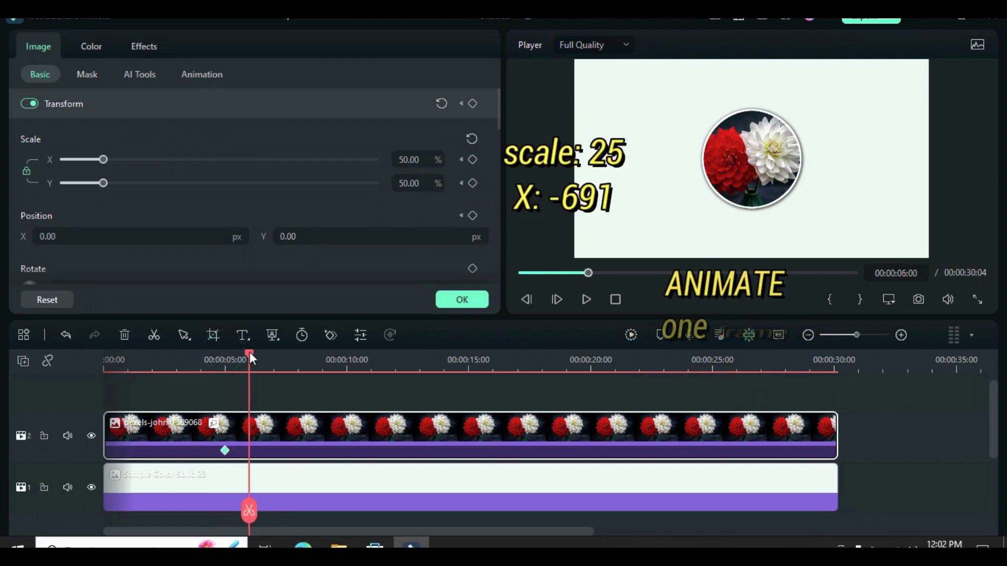
{"action": "left_click", "coordinate": [472, 159]}
{"action": "left_click", "coordinate": [471, 215]}
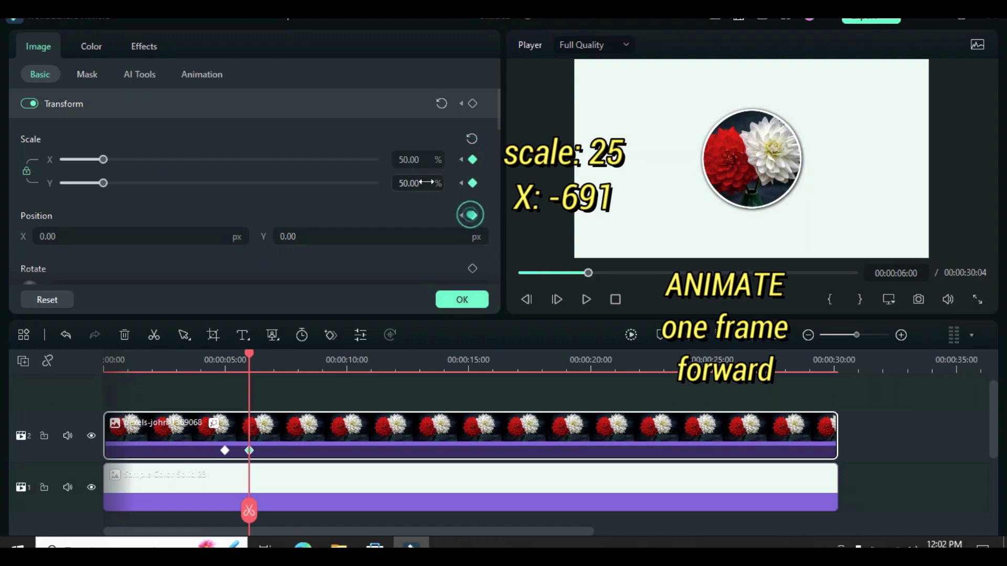
{"action": "left_click_drag", "start_coordinate": [419, 158], "coordinate": [392, 160]}
{"action": "type", "text": "25"}
{"action": "key", "text": "Return"}
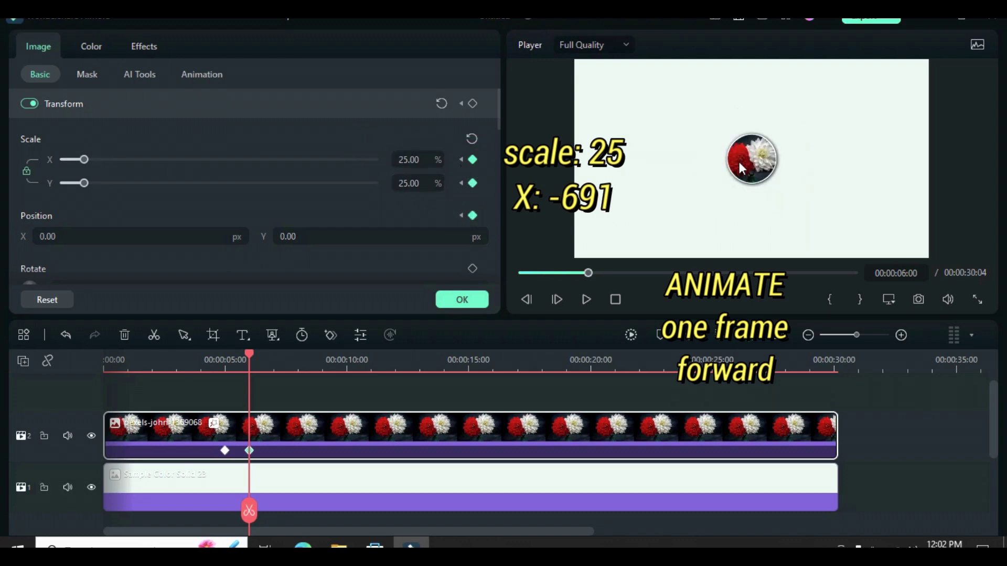
Set the flower clip's X position to -691 px at the 00:00:06:00 keyframe.
{"action": "left_click", "coordinate": [142, 234]}
{"action": "left_click_drag", "start_coordinate": [63, 231], "coordinate": [39, 236]}
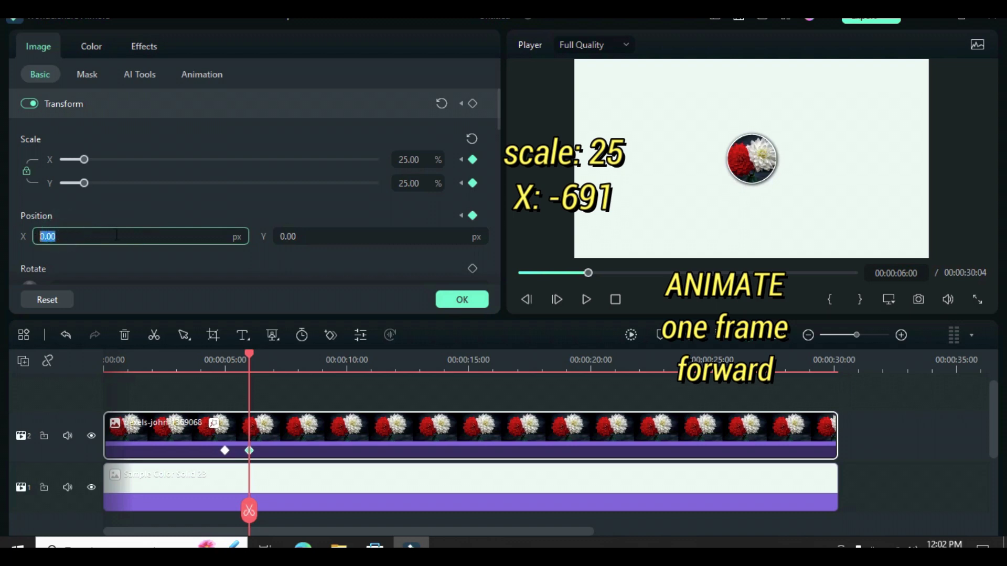
{"action": "type", "text": "-691"}
{"action": "left_click", "coordinate": [115, 206]}
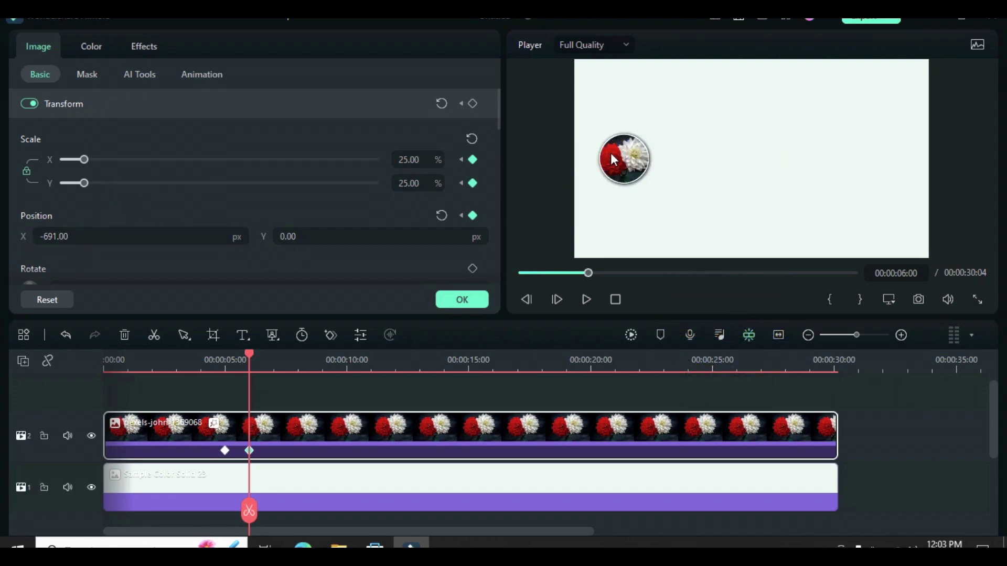
Keyframe the flower clip's scale and position at 00:00:08:00, and again at 00:00:09:00 with the X position set to -1163 px.
{"action": "left_click_drag", "start_coordinate": [247, 354], "coordinate": [299, 353]}
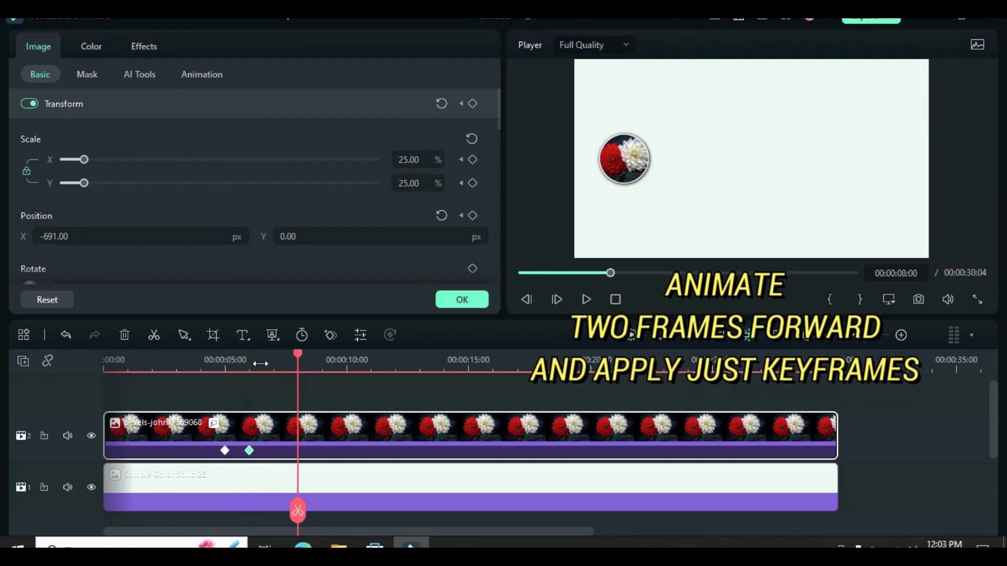
{"action": "left_click", "coordinate": [321, 442]}
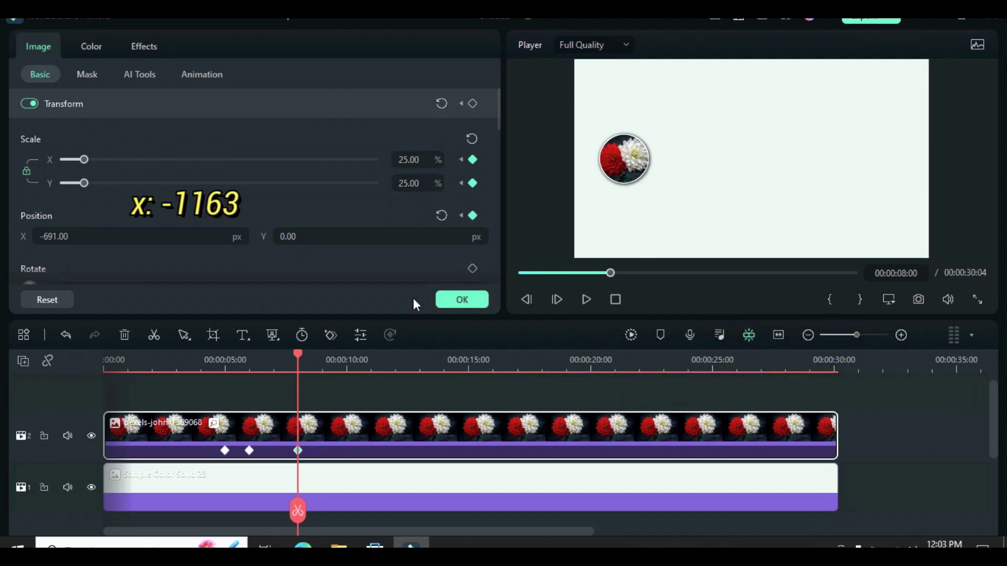
{"action": "left_click_drag", "start_coordinate": [298, 352], "coordinate": [323, 348]}
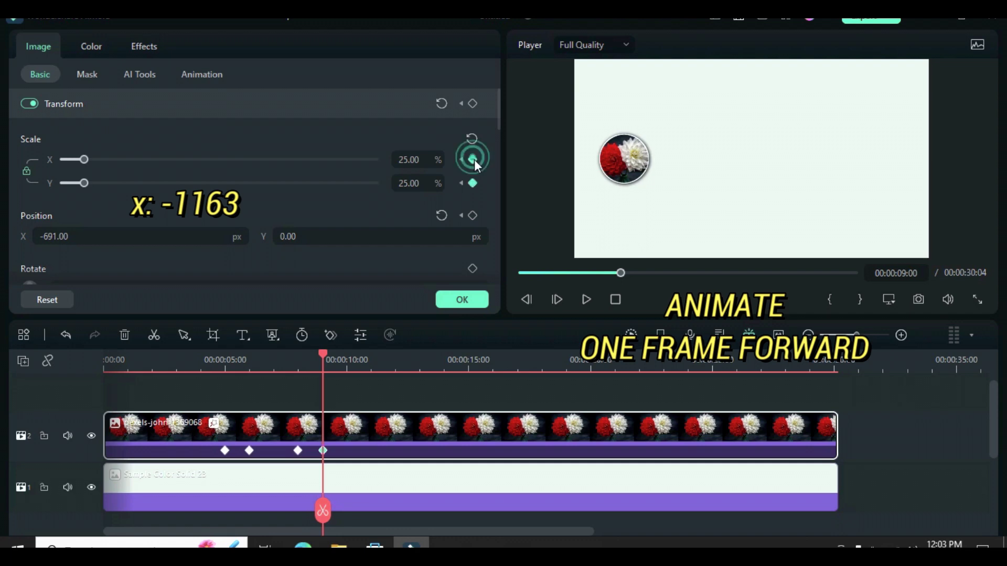
{"action": "left_click", "coordinate": [471, 215]}
{"action": "double_click", "coordinate": [73, 237]}
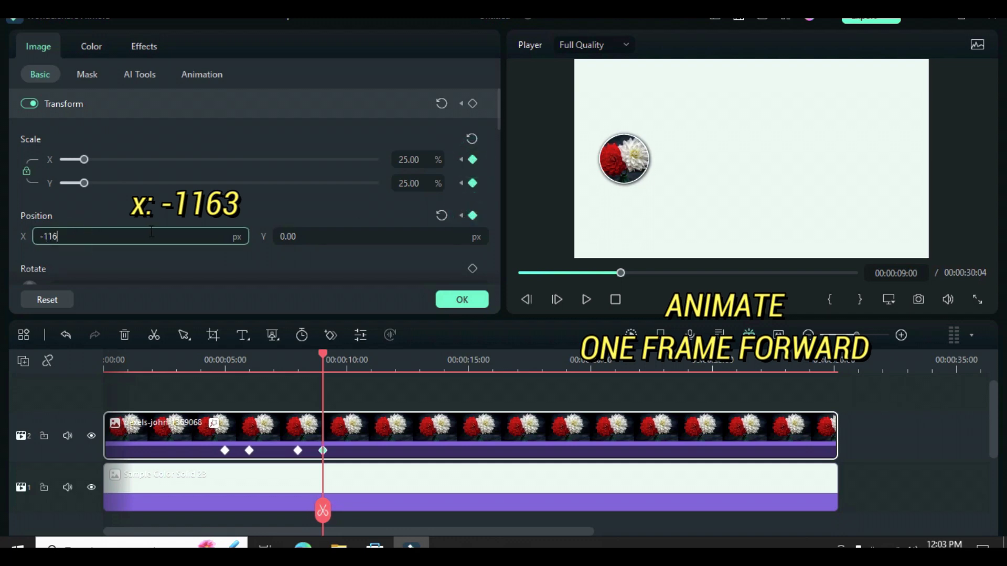
{"action": "left_click", "coordinate": [89, 226]}
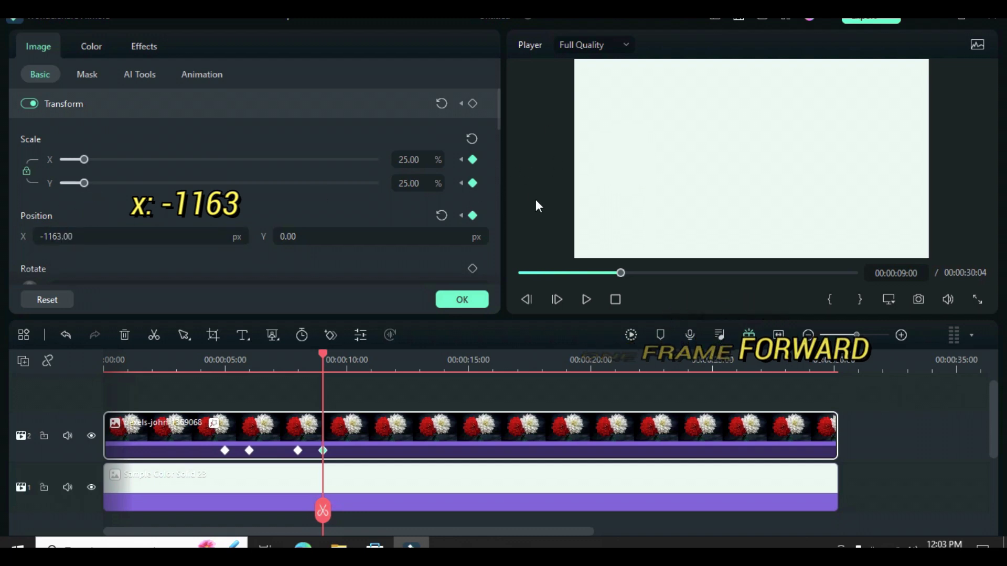
Render a preview, play the flower animation from the beginning, and return to the start with the clip settings closed.
{"action": "left_click", "coordinate": [520, 272]}
{"action": "left_click", "coordinate": [630, 334]}
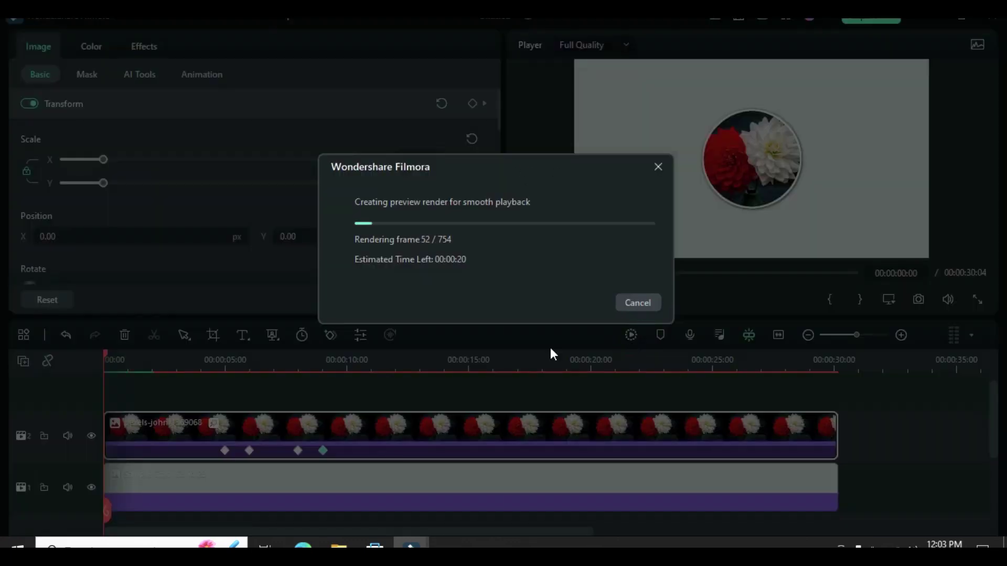
{"action": "left_click", "coordinate": [585, 298]}
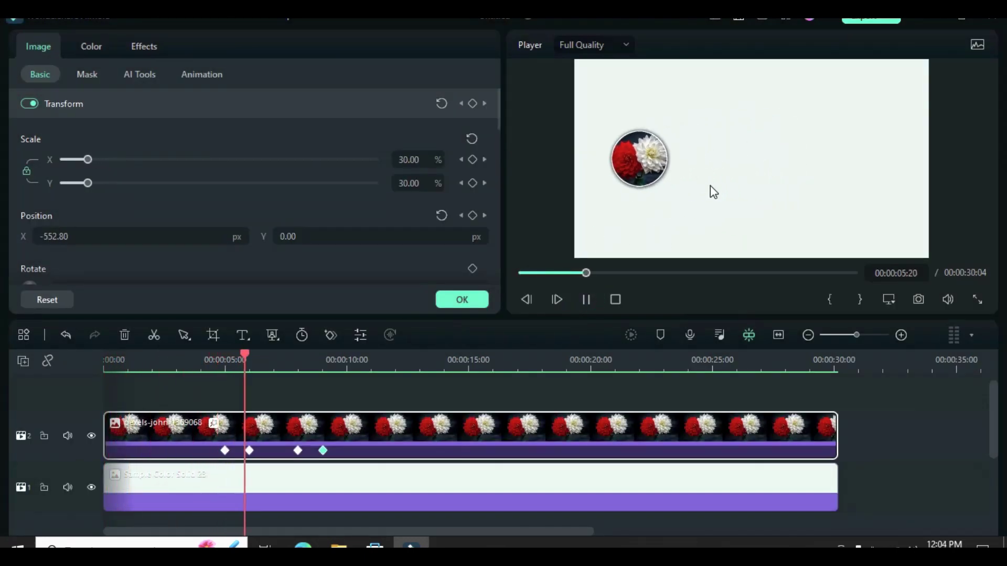
{"action": "left_click", "coordinate": [585, 299]}
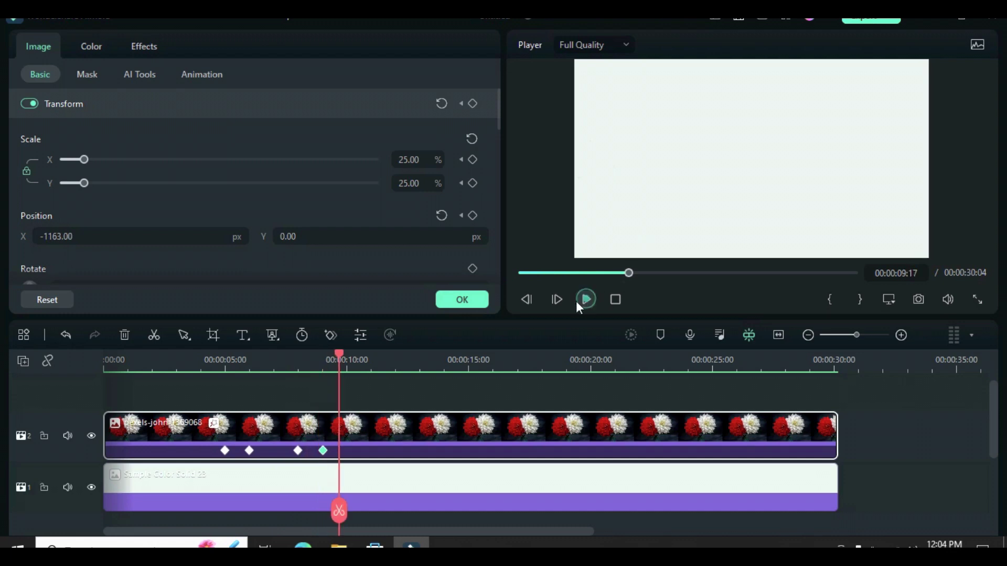
{"action": "left_click", "coordinate": [520, 271]}
{"action": "left_click", "coordinate": [462, 299]}
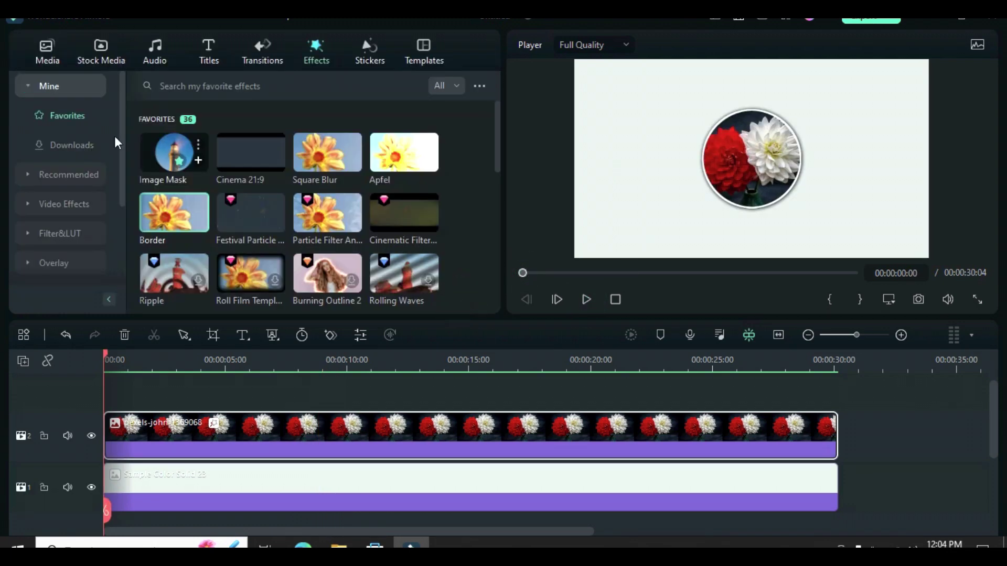
Add the pink blossom picture on the track above the first flower clip and extend it to the same end.
{"action": "left_click", "coordinate": [50, 46]}
{"action": "left_click_drag", "start_coordinate": [268, 254], "coordinate": [837, 440]}
{"action": "scroll", "coordinate": [439, 472], "scroll_direction": "down", "scroll_amount": 1}
Copy the effects of the red-and-white flower clip and paste them onto the pink blossom clip.
{"action": "left_click", "coordinate": [339, 458]}
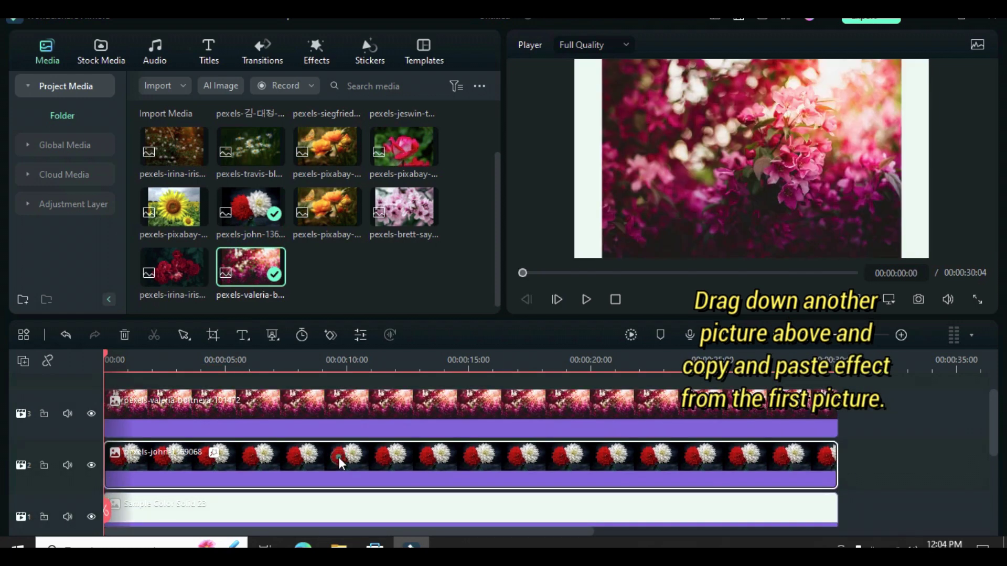
{"action": "right_click", "coordinate": [347, 454]}
{"action": "left_click", "coordinate": [387, 421]}
{"action": "left_click", "coordinate": [273, 414]}
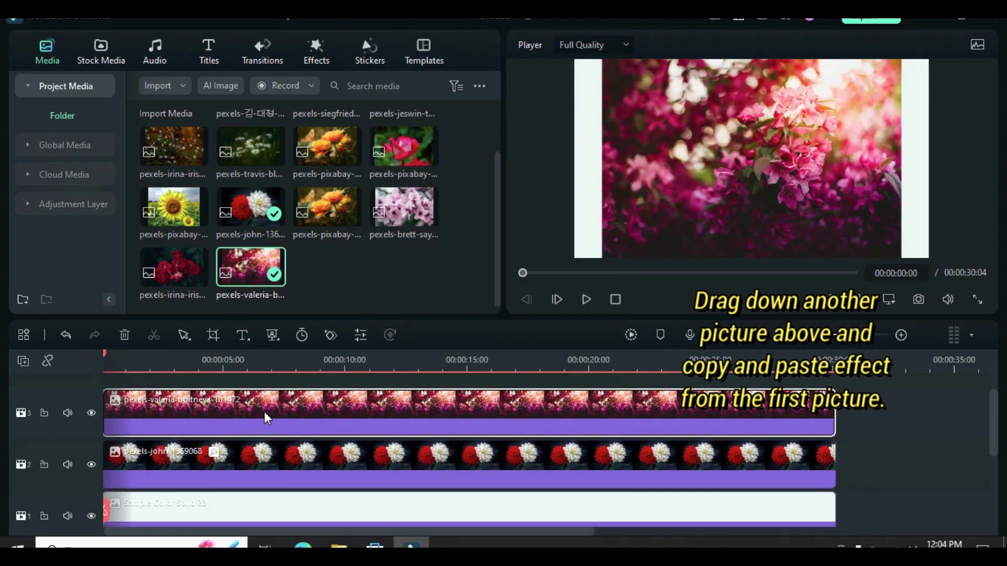
{"action": "right_click", "coordinate": [274, 411]}
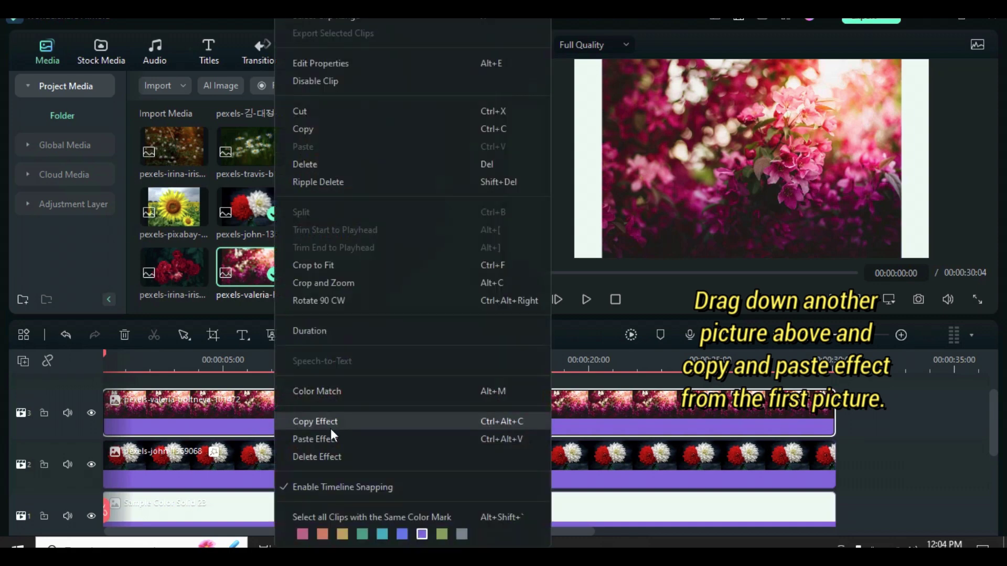
{"action": "left_click", "coordinate": [325, 438]}
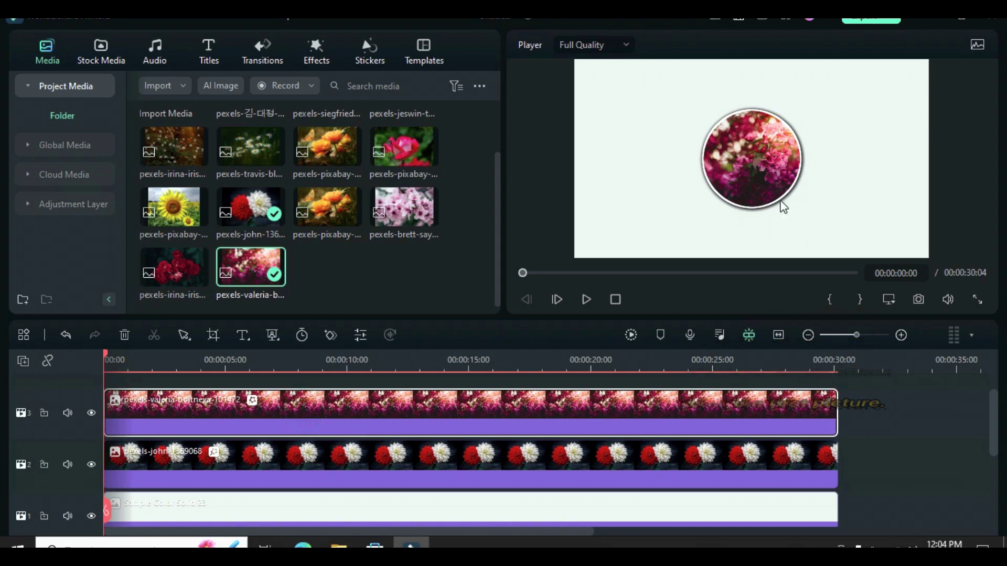
Add scale and position keyframes to the pink blossom clip at 00:00:05:00, aligned with the first flower clip's first keyframe.
{"action": "left_click", "coordinate": [245, 442]}
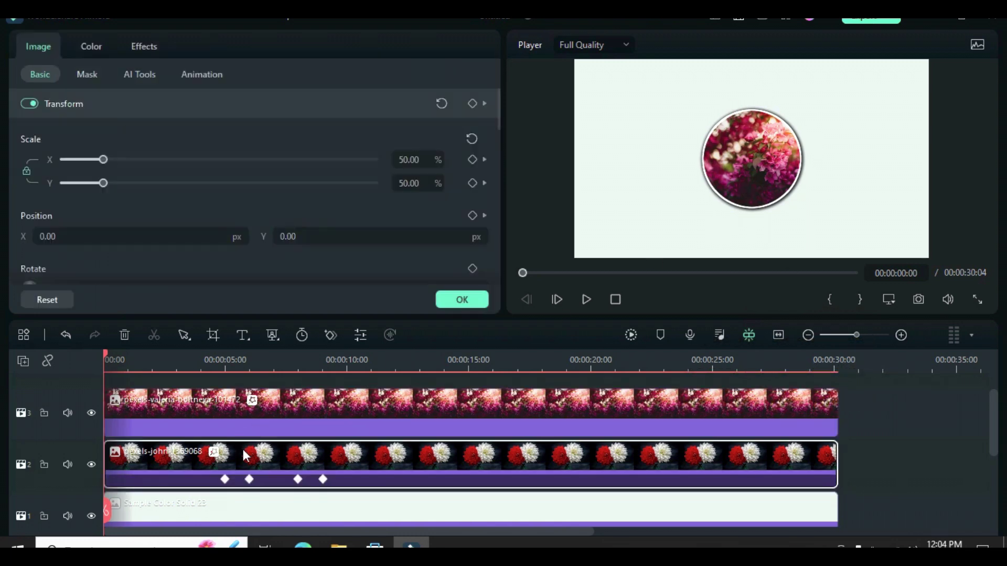
{"action": "left_click_drag", "start_coordinate": [122, 356], "coordinate": [225, 354]}
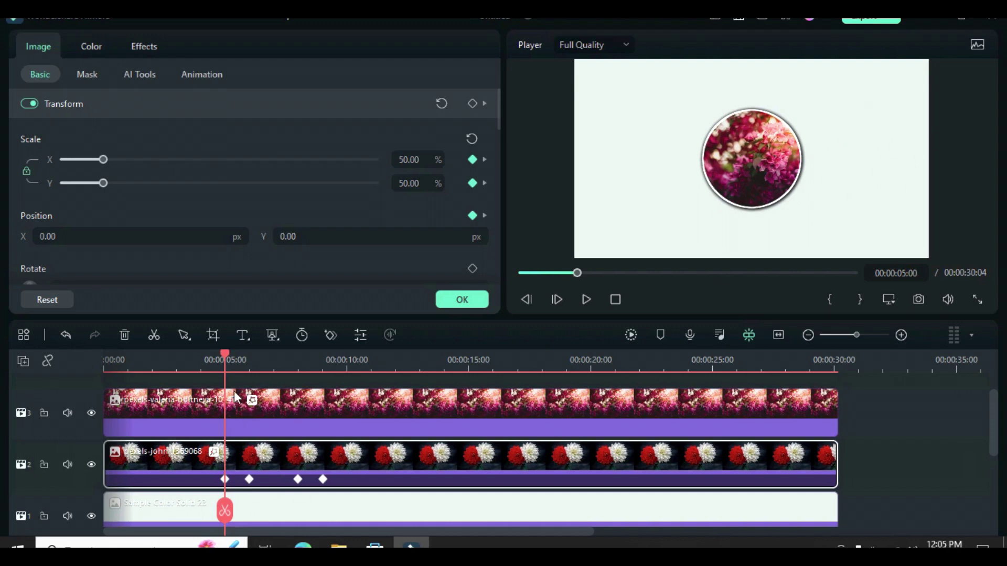
{"action": "left_click", "coordinate": [253, 403]}
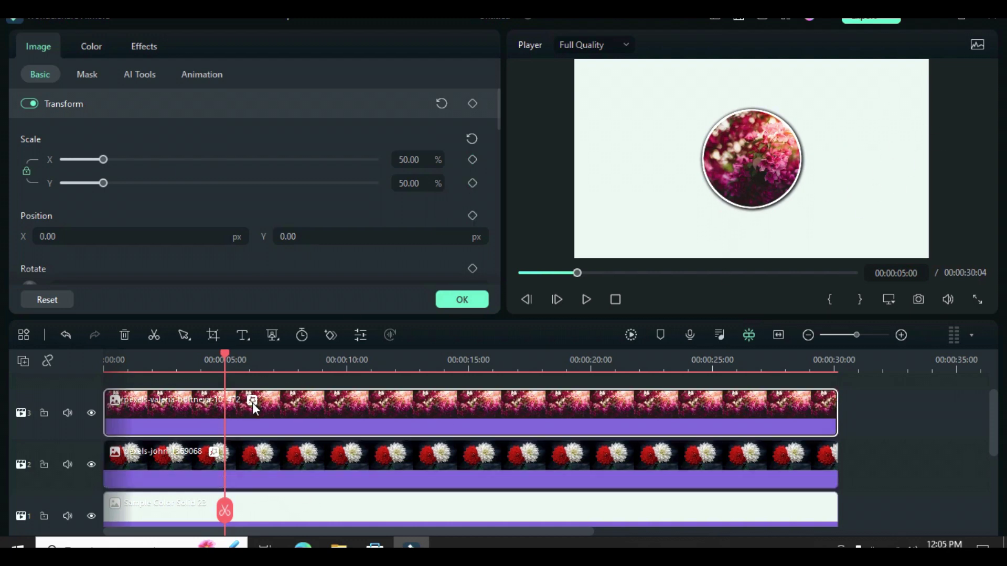
{"action": "left_click", "coordinate": [474, 160]}
{"action": "left_click", "coordinate": [472, 216]}
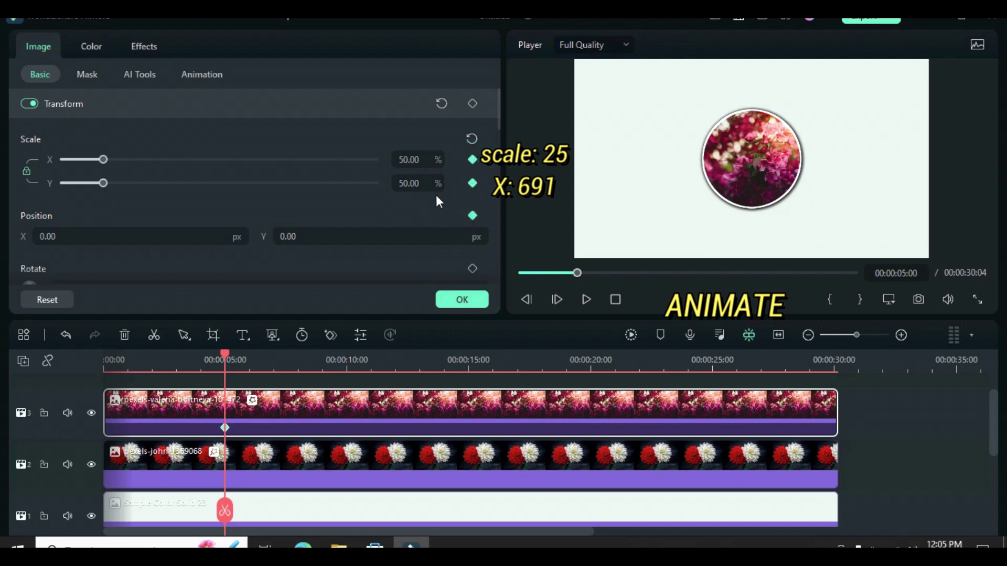
Set the pink blossom clip's scale to 25% and its X position to 691 px at the 00:00:05:00 keyframe.
{"action": "left_click", "coordinate": [424, 160]}
{"action": "type", "text": "25"}
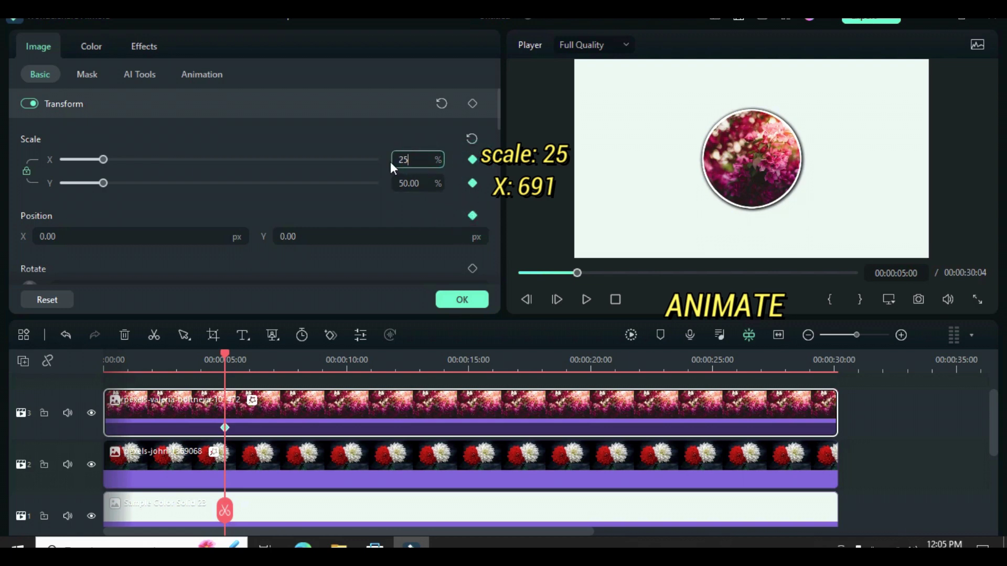
{"action": "key", "text": "Return"}
{"action": "left_click", "coordinate": [98, 235]}
{"action": "type", "text": "691"}
{"action": "left_click", "coordinate": [114, 220]}
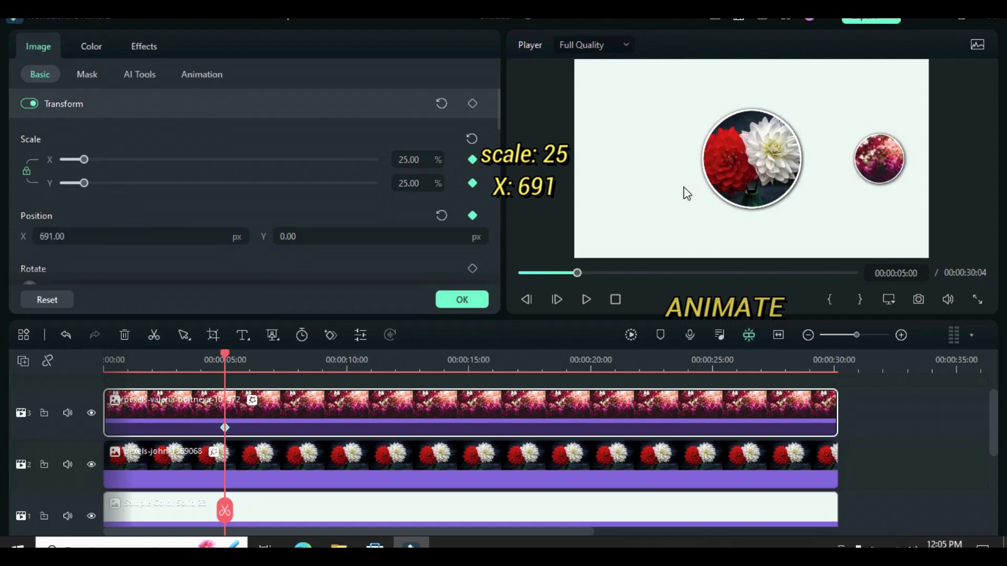
Keyframe the pink blossom clip at 00:00:06:00 with its scale at 50% and X position at 0 px.
{"action": "left_click_drag", "start_coordinate": [227, 356], "coordinate": [250, 351]}
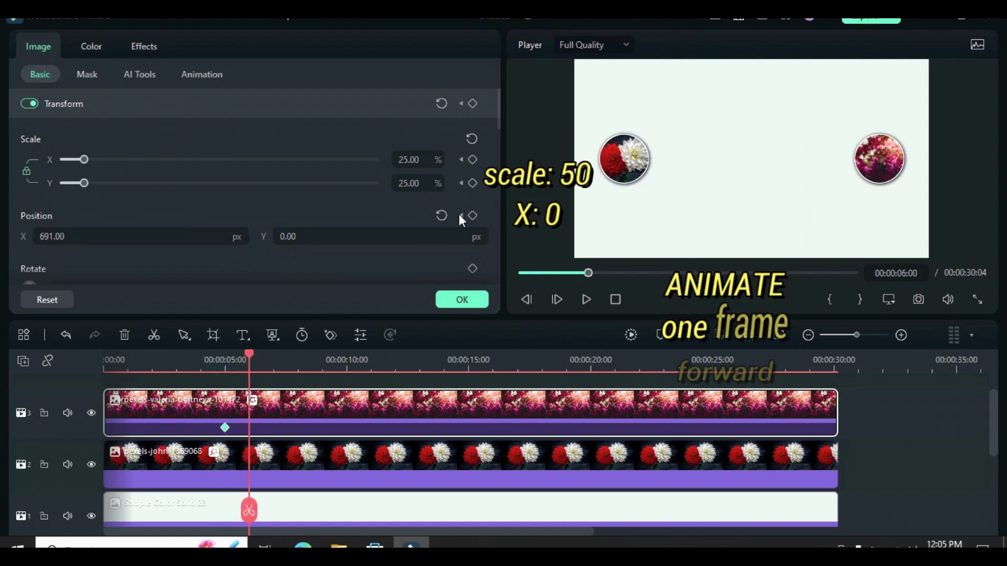
{"action": "left_click", "coordinate": [471, 161]}
{"action": "left_click", "coordinate": [473, 215]}
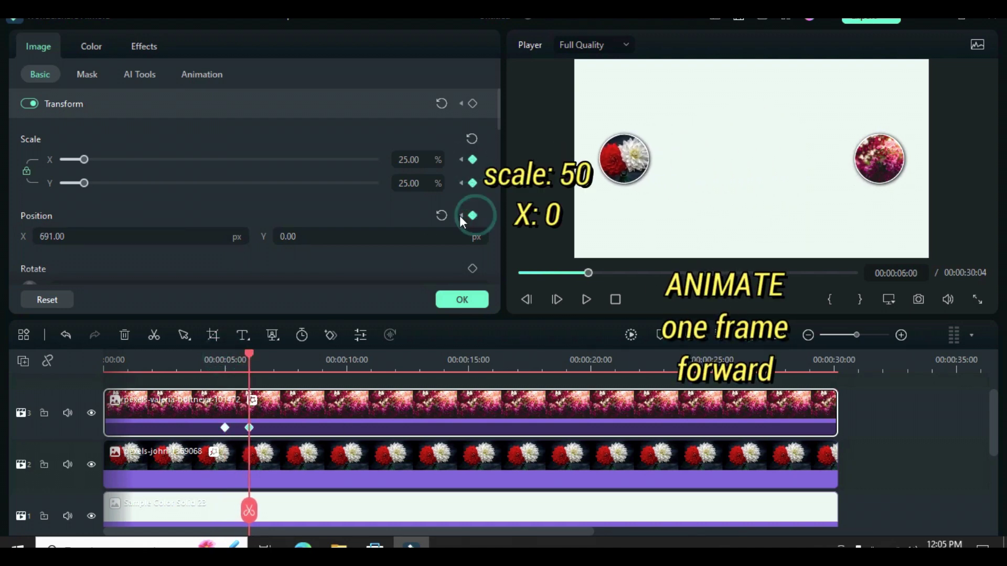
{"action": "double_click", "coordinate": [398, 164]}
{"action": "type", "text": "50"}
{"action": "key", "text": "Return"}
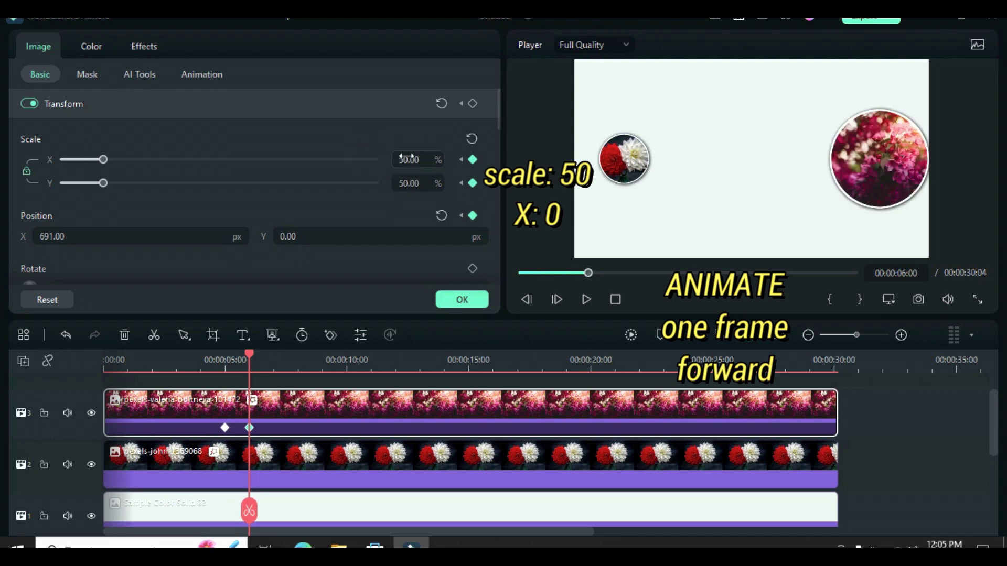
{"action": "double_click", "coordinate": [74, 236]}
{"action": "type", "text": "0"}
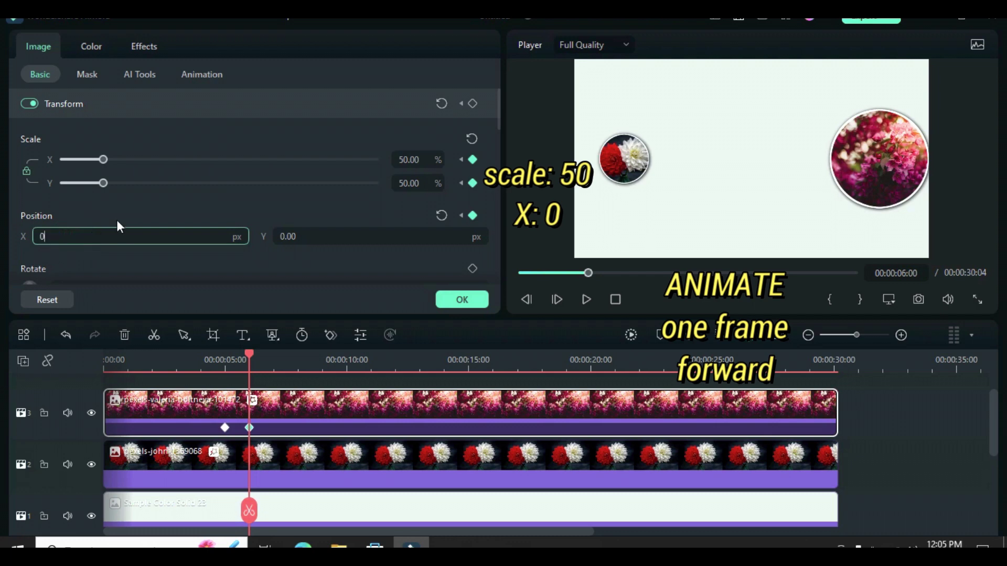
{"action": "left_click", "coordinate": [114, 219]}
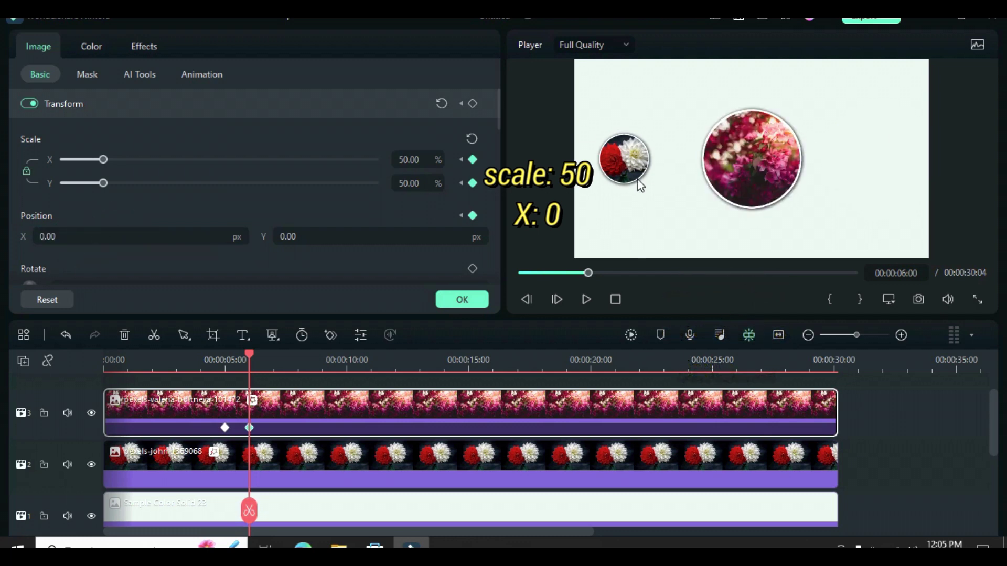
Add scale and position keyframes to the pink blossom clip at 00:00:08:00.
{"action": "left_click_drag", "start_coordinate": [253, 355], "coordinate": [297, 352]}
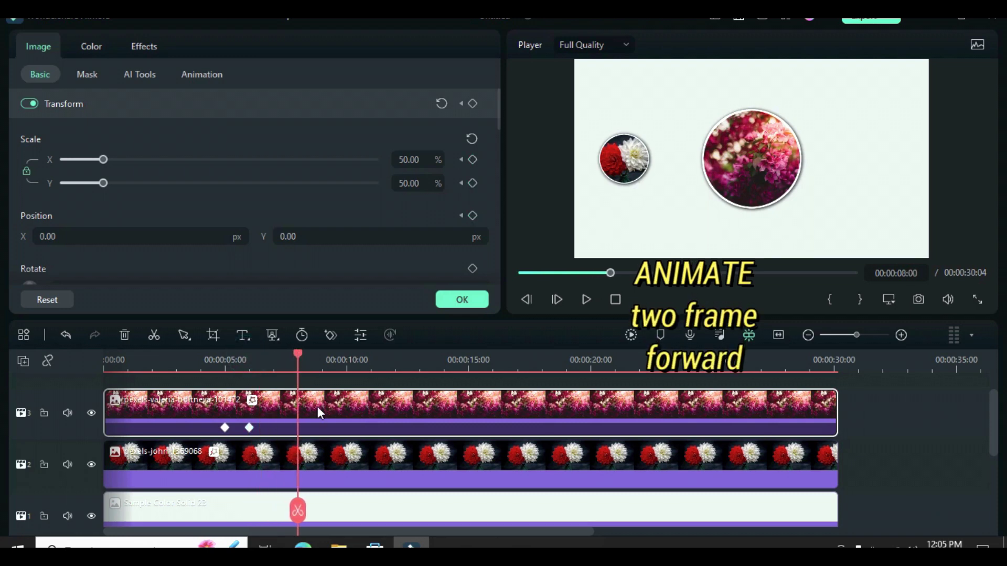
{"action": "left_click", "coordinate": [473, 160]}
{"action": "left_click", "coordinate": [474, 160]}
{"action": "left_click", "coordinate": [473, 215]}
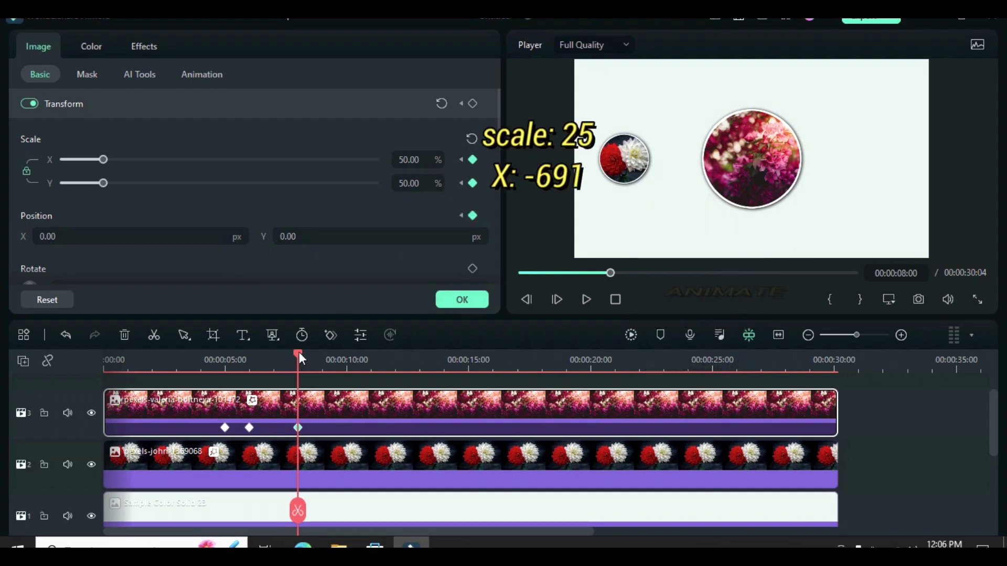
Keyframe the pink blossom clip at 00:00:09:00 with its scale at 25% and X position at -691 px.
{"action": "left_click_drag", "start_coordinate": [299, 353], "coordinate": [322, 351]}
{"action": "left_click", "coordinate": [472, 160]}
{"action": "left_click", "coordinate": [473, 215]}
{"action": "left_click", "coordinate": [419, 160]}
{"action": "left_click_drag", "start_coordinate": [429, 160], "coordinate": [389, 157]}
{"action": "type", "text": "25"}
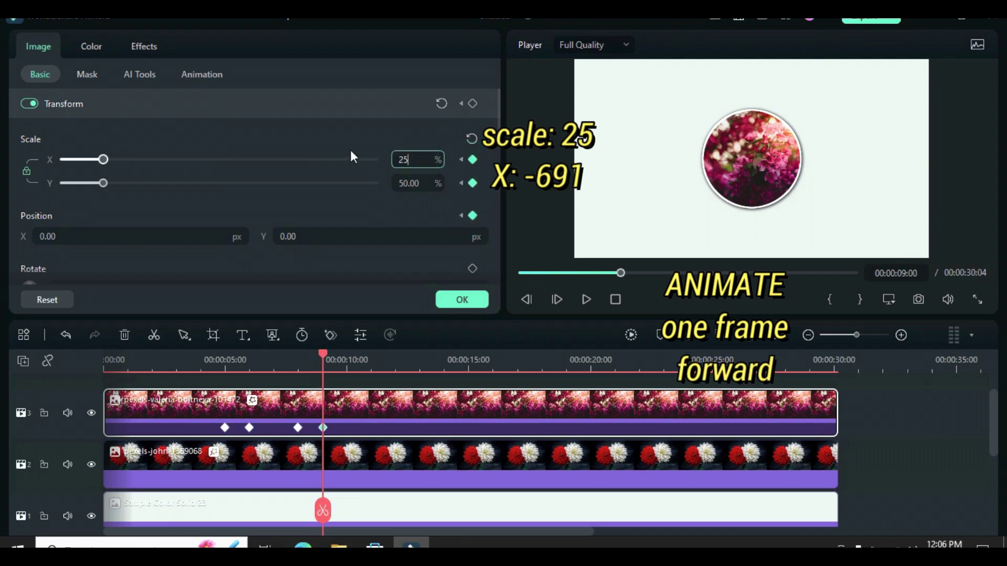
{"action": "left_click", "coordinate": [342, 146]}
{"action": "left_click", "coordinate": [155, 231]}
{"action": "double_click", "coordinate": [119, 237]}
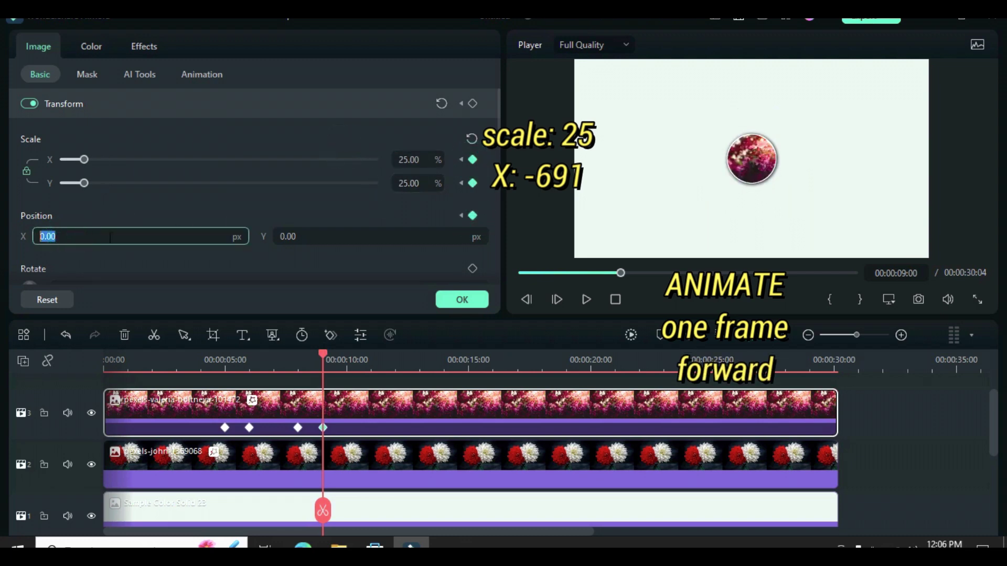
{"action": "type", "text": "-691"}
{"action": "left_click", "coordinate": [94, 210]}
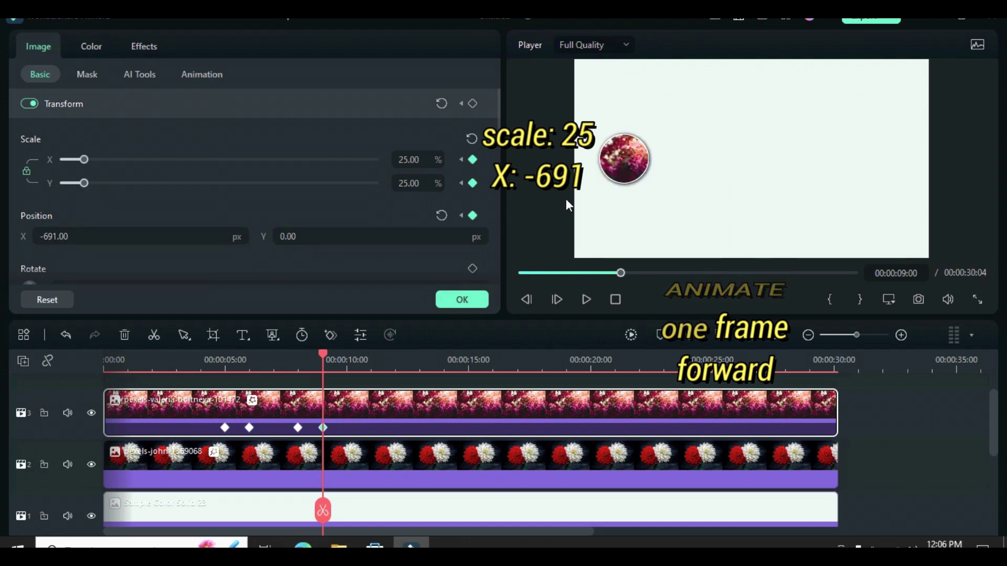
Keyframe the pink blossom clip's scale and position at 00:00:11:00, and again at 00:00:12:00 with the X position set to -1163 px.
{"action": "left_click_drag", "start_coordinate": [326, 357], "coordinate": [372, 351]}
{"action": "left_click", "coordinate": [472, 160]}
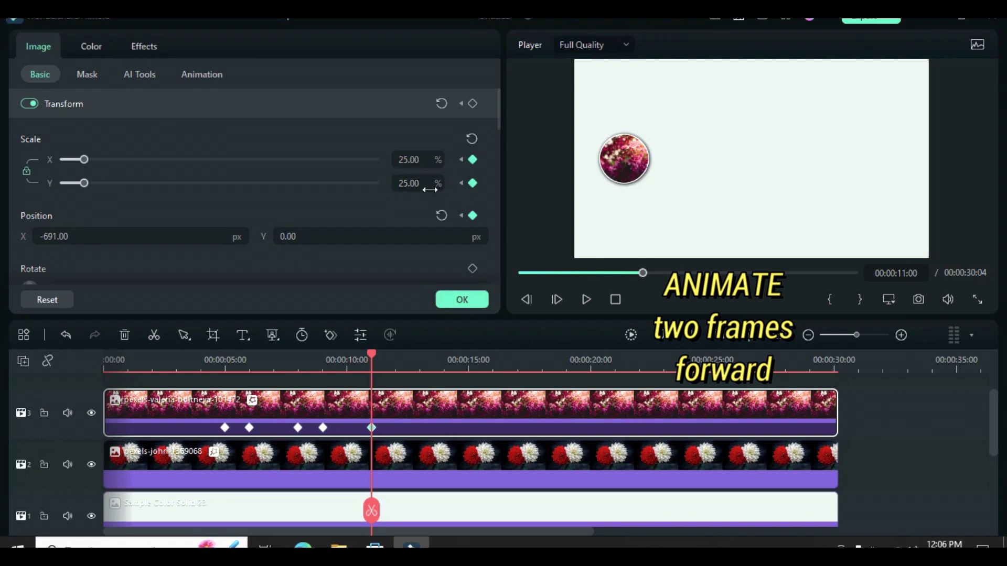
{"action": "left_click_drag", "start_coordinate": [372, 353], "coordinate": [395, 354]}
{"action": "left_click", "coordinate": [473, 159]}
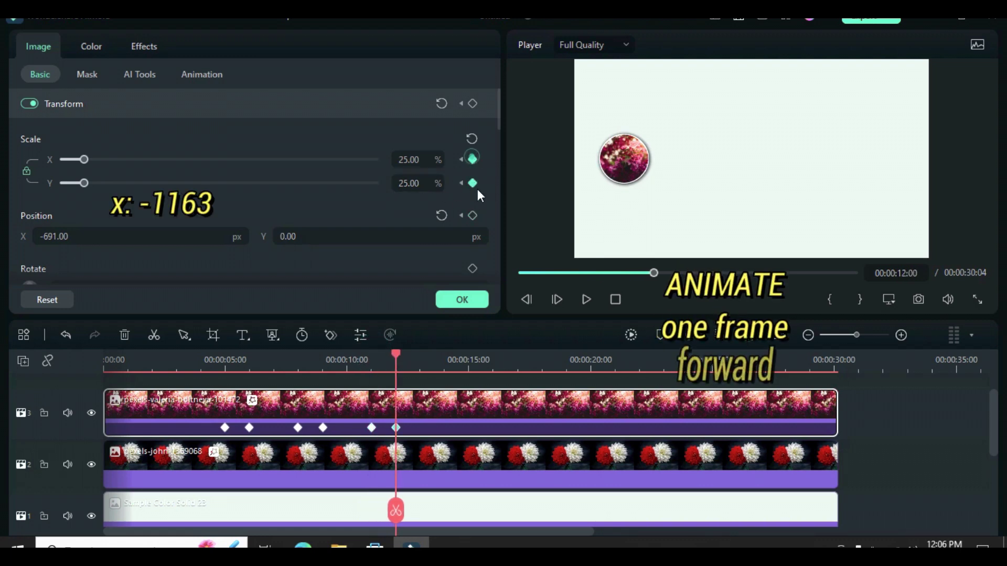
{"action": "left_click", "coordinate": [472, 215]}
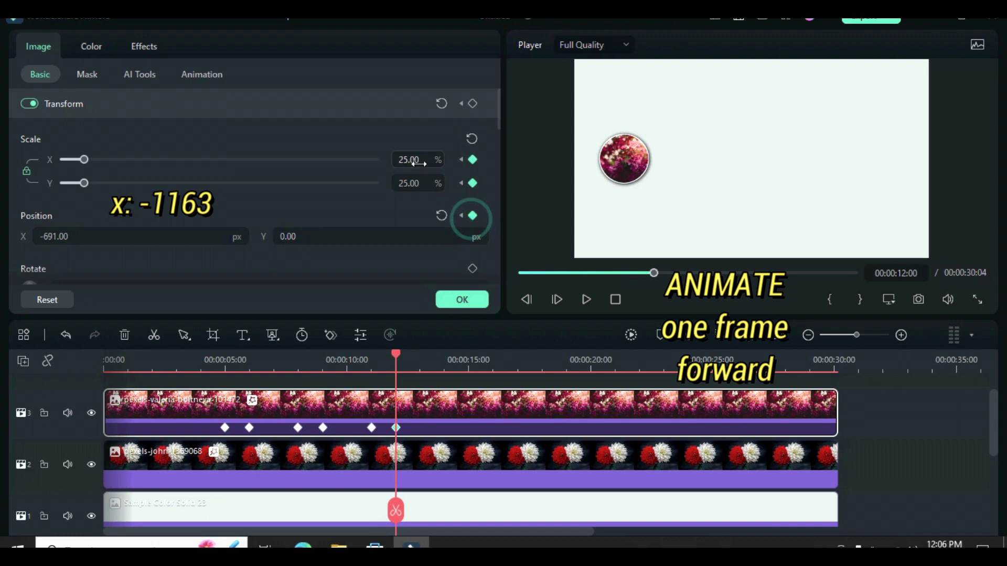
{"action": "double_click", "coordinate": [73, 236]}
{"action": "type", "text": "-"}
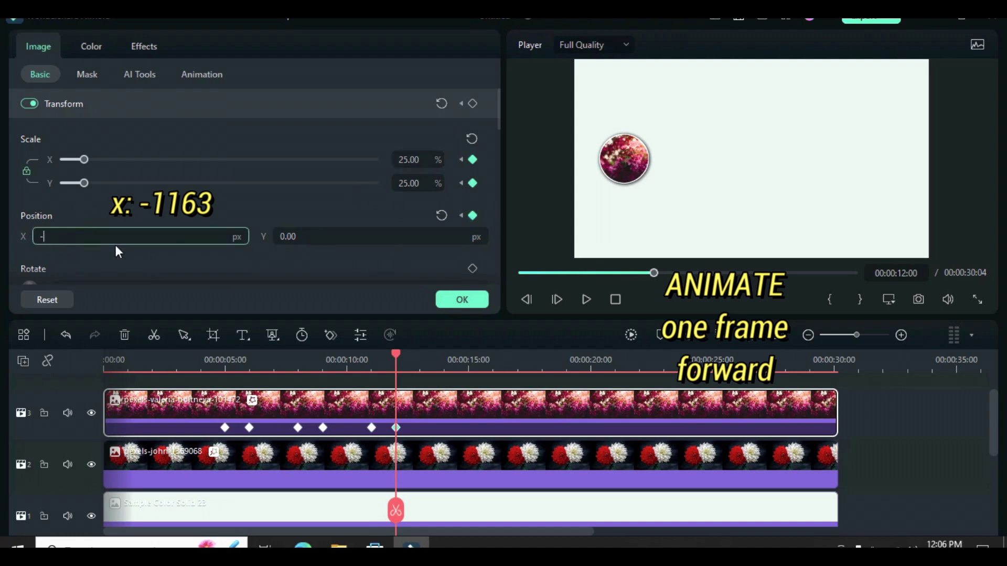
{"action": "type", "text": "1163"}
{"action": "left_click", "coordinate": [83, 211]}
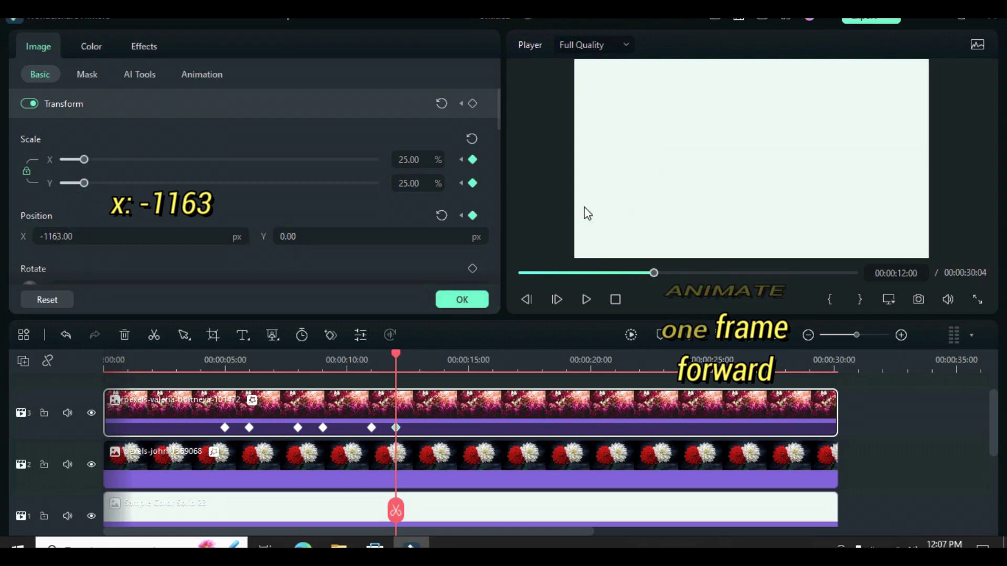
Play back the two-picture animation from just before 00:00:05:00 until the pink blossom picture leaves the frame.
{"action": "left_click_drag", "start_coordinate": [395, 357], "coordinate": [215, 357]}
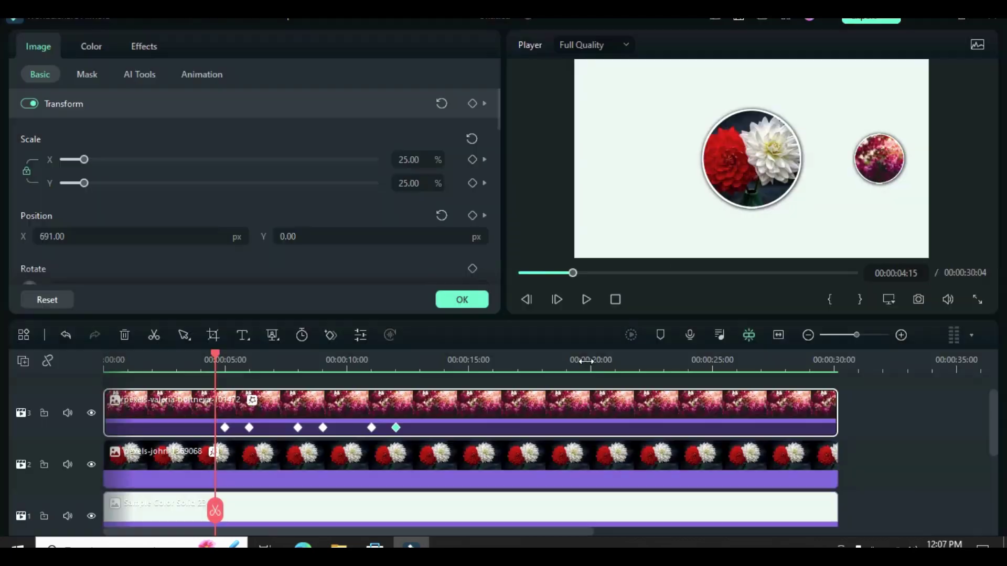
{"action": "left_click", "coordinate": [587, 298]}
{"action": "left_click", "coordinate": [574, 272]}
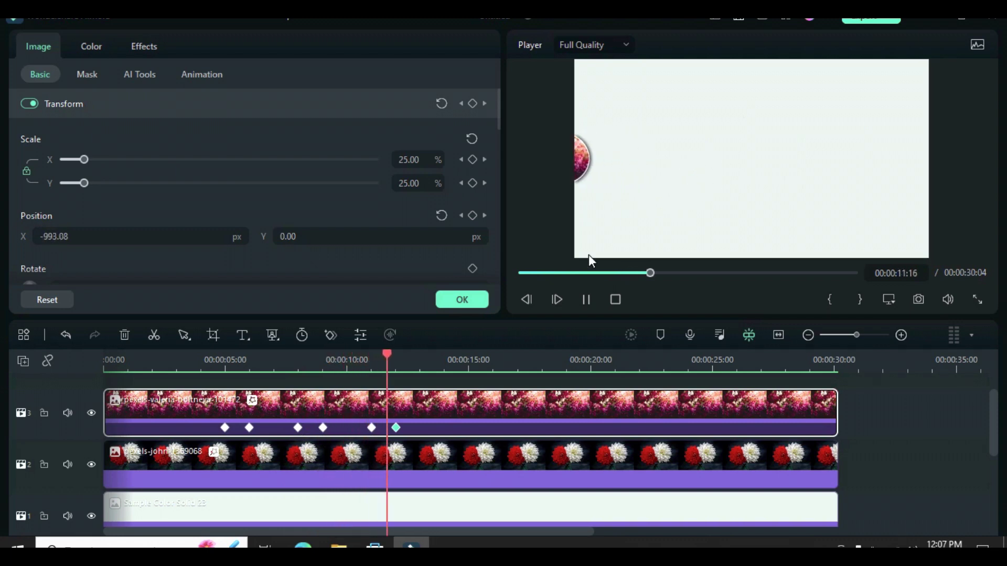
{"action": "left_click", "coordinate": [586, 296]}
Place the playhead at 00:00:05:00, close the clip settings, and add a video track above the pink blossom clip.
{"action": "left_click_drag", "start_coordinate": [410, 355], "coordinate": [258, 362]}
{"action": "left_click", "coordinate": [225, 364]}
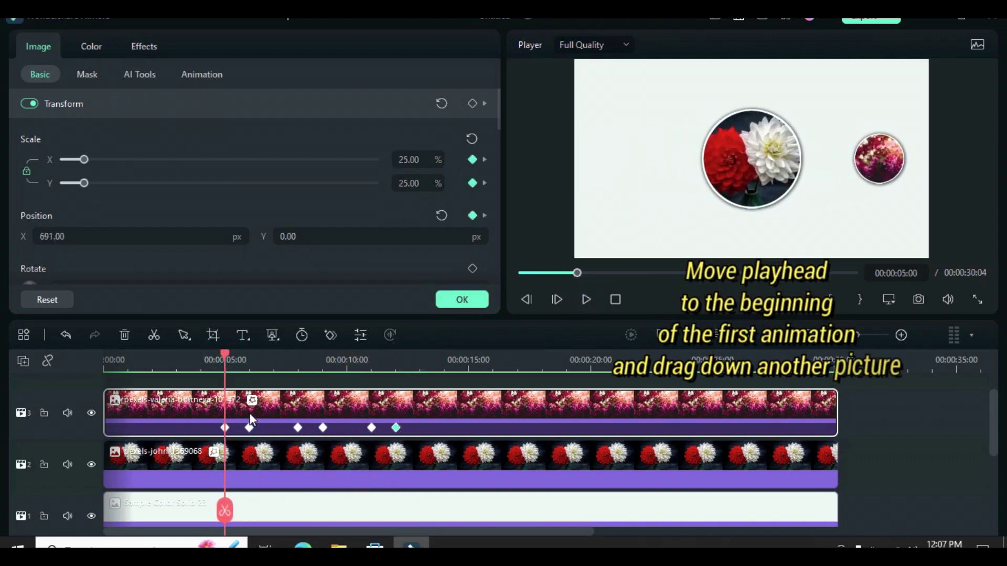
{"action": "left_click", "coordinate": [480, 300]}
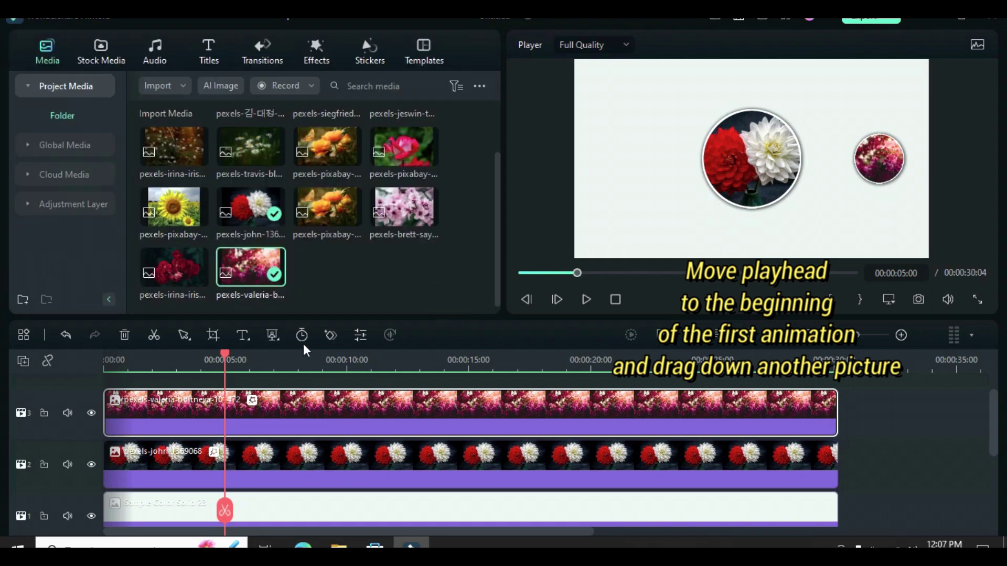
{"action": "left_click", "coordinate": [23, 360]}
{"action": "left_click", "coordinate": [50, 383]}
Place the red roses picture on track 4 starting at 00:00:05:00 and extend it to the end of the other clips.
{"action": "left_click_drag", "start_coordinate": [250, 262], "coordinate": [252, 446]}
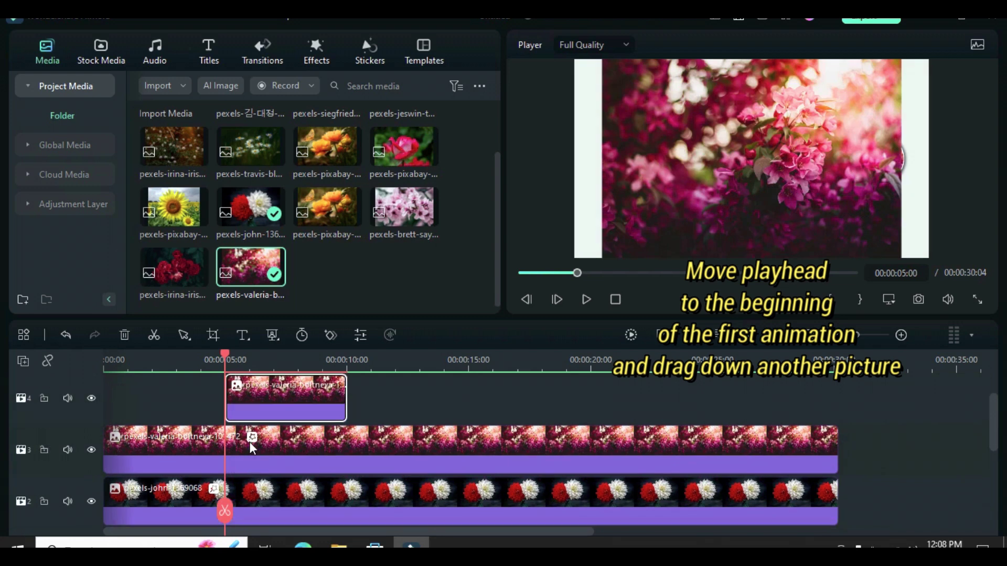
{"action": "left_click", "coordinate": [124, 335]}
{"action": "left_click", "coordinate": [175, 268]}
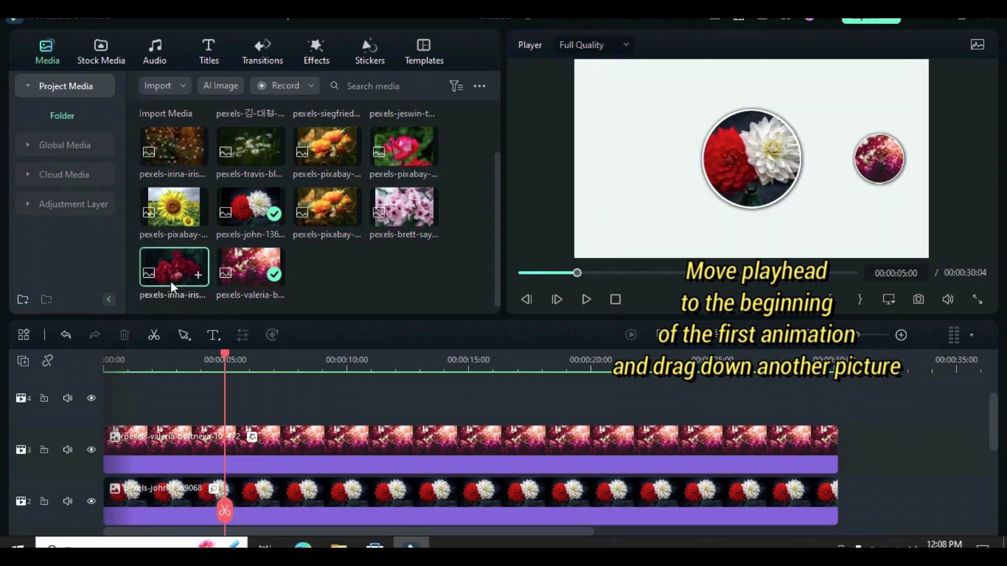
{"action": "left_click_drag", "start_coordinate": [226, 347], "coordinate": [245, 409]}
{"action": "left_click_drag", "start_coordinate": [346, 449], "coordinate": [837, 450]}
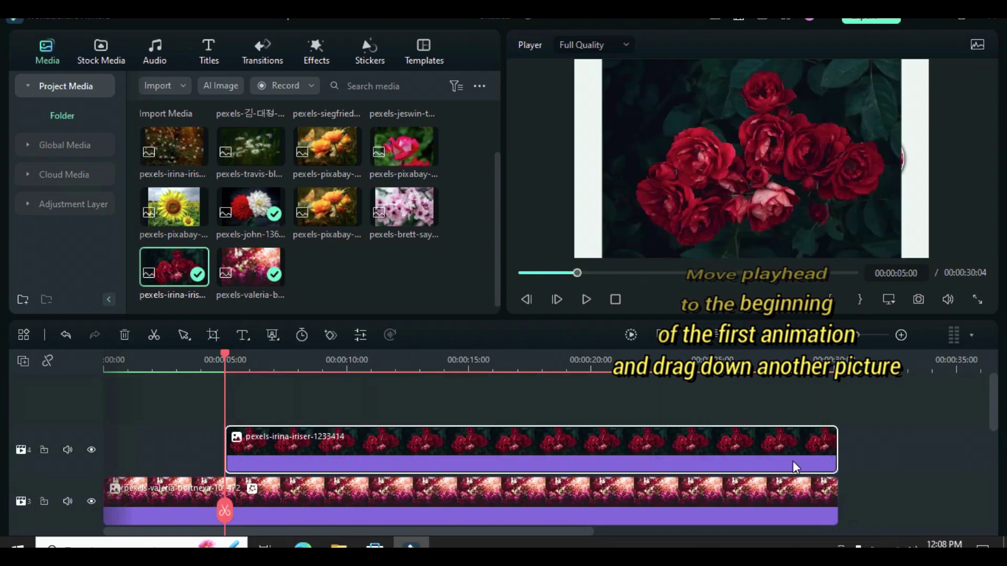
Paste the copied circular bordered picture effect onto the red roses clip on track 4.
{"action": "scroll", "coordinate": [292, 466], "scroll_direction": "down", "scroll_amount": 1}
{"action": "left_click", "coordinate": [292, 466]}
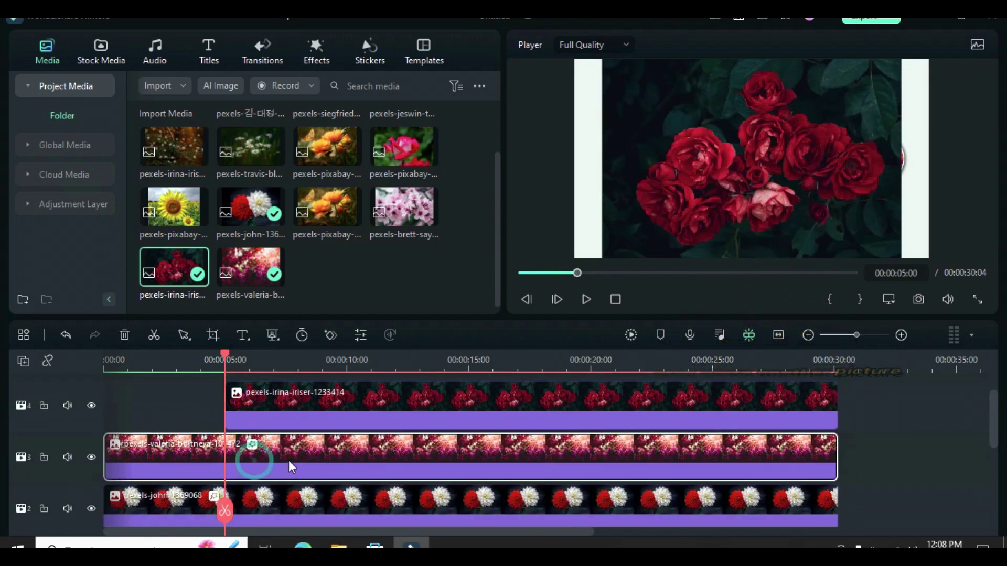
{"action": "left_click", "coordinate": [269, 447]}
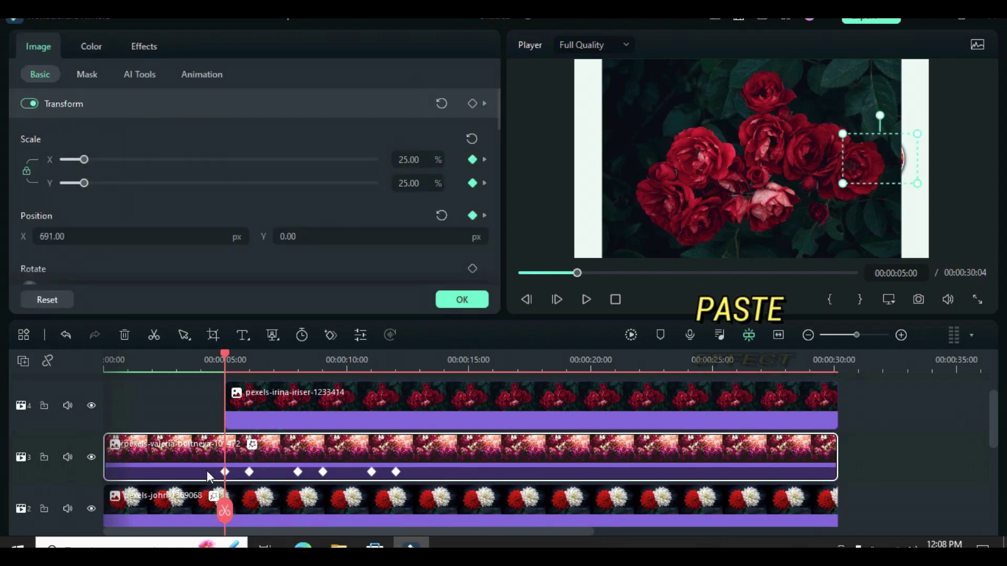
{"action": "left_click", "coordinate": [314, 402]}
{"action": "right_click", "coordinate": [336, 408]}
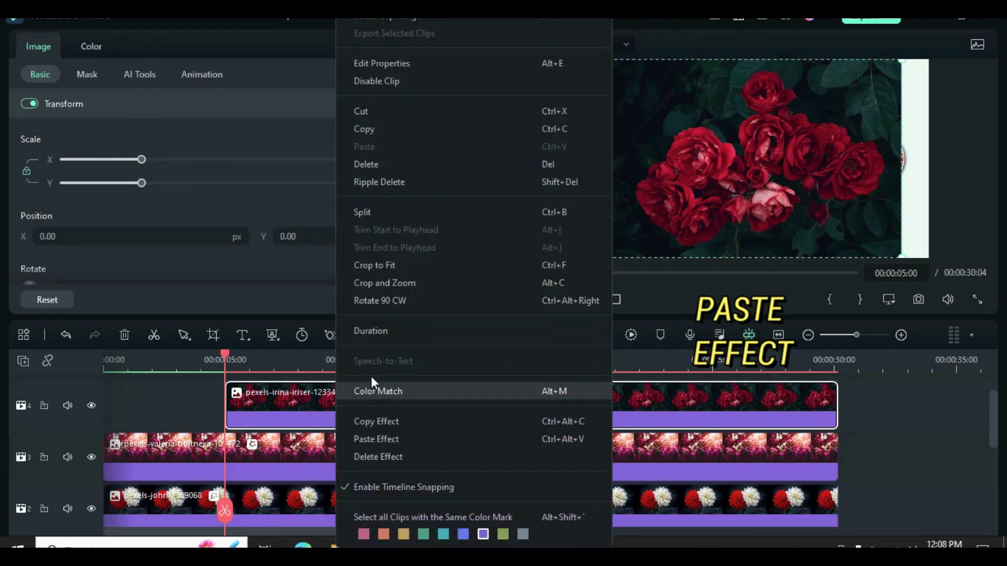
{"action": "left_click", "coordinate": [378, 439]}
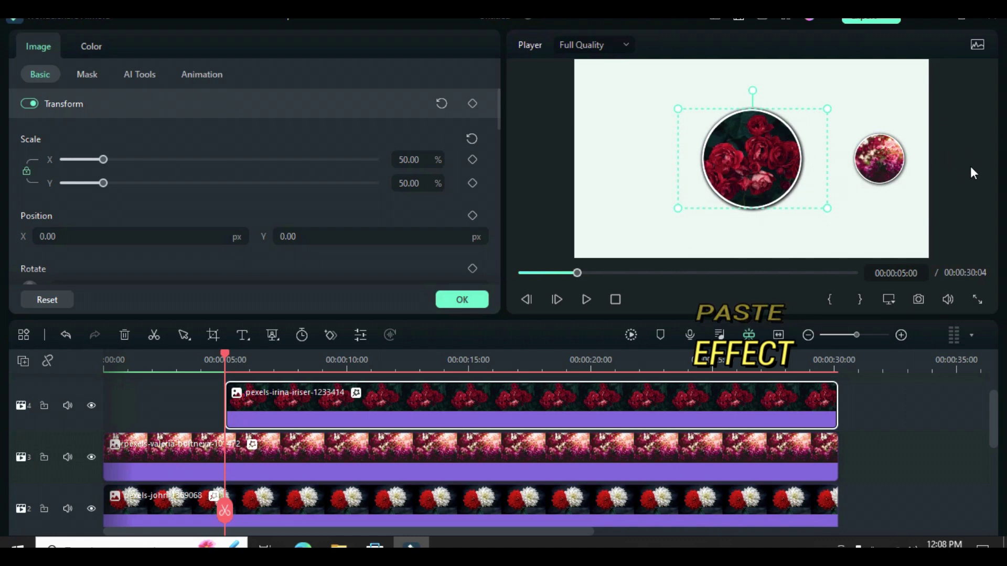
Keyframe the red roses clip's scale and position at 00:00:05:00 with a scale of 25% and X position of 1163 px.
{"action": "left_click", "coordinate": [472, 159]}
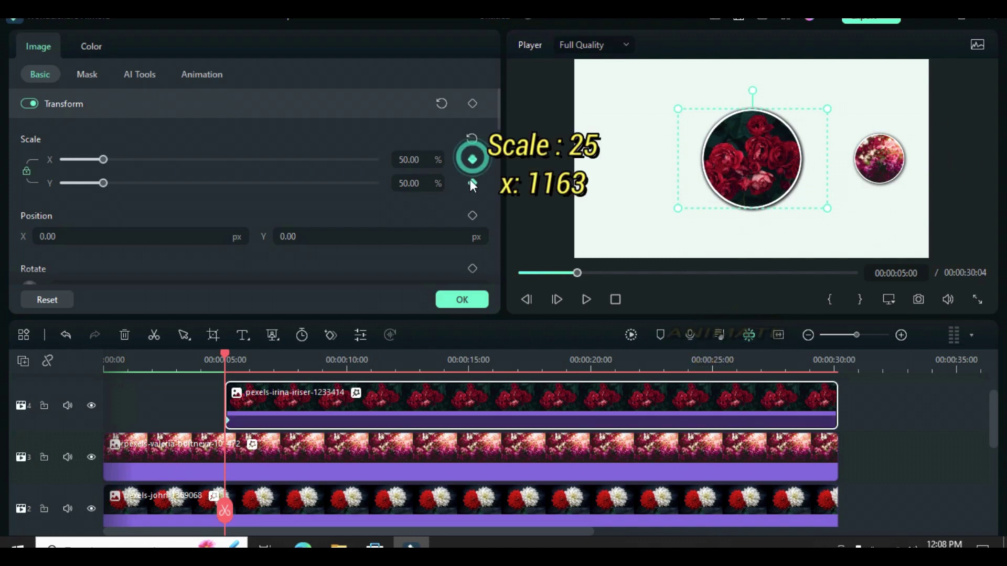
{"action": "left_click", "coordinate": [473, 214]}
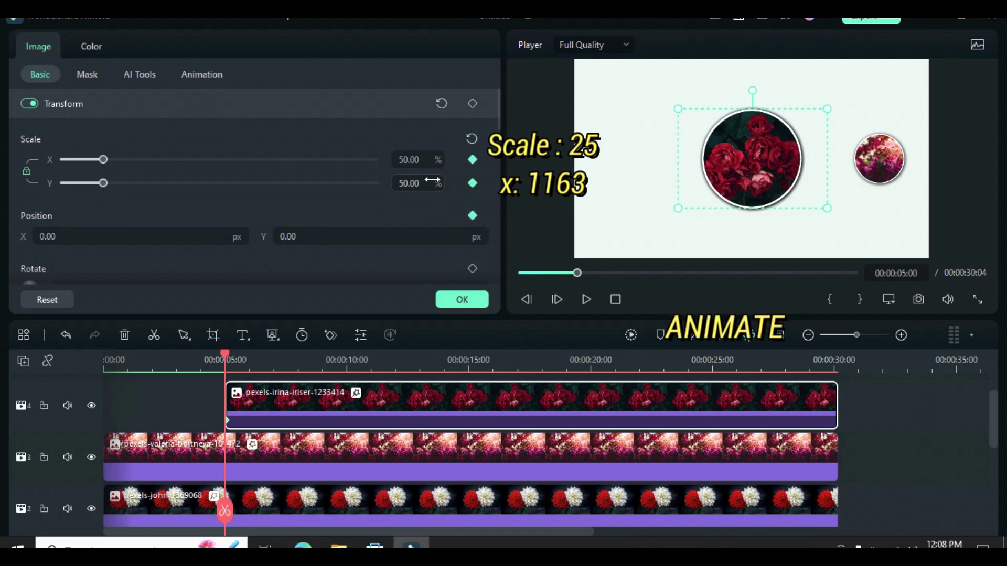
{"action": "double_click", "coordinate": [412, 160]}
{"action": "left_click", "coordinate": [338, 142]}
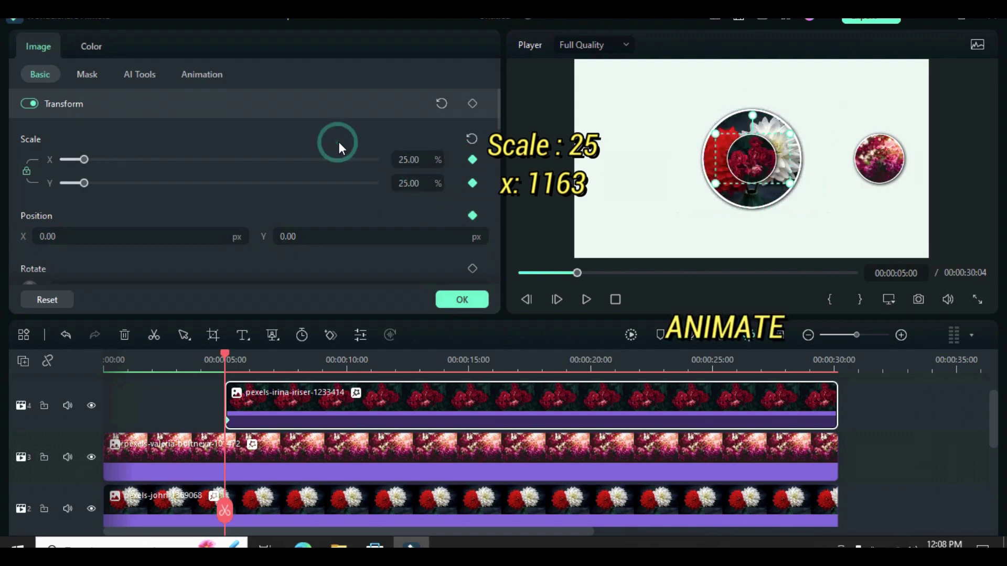
{"action": "left_click", "coordinate": [95, 231]}
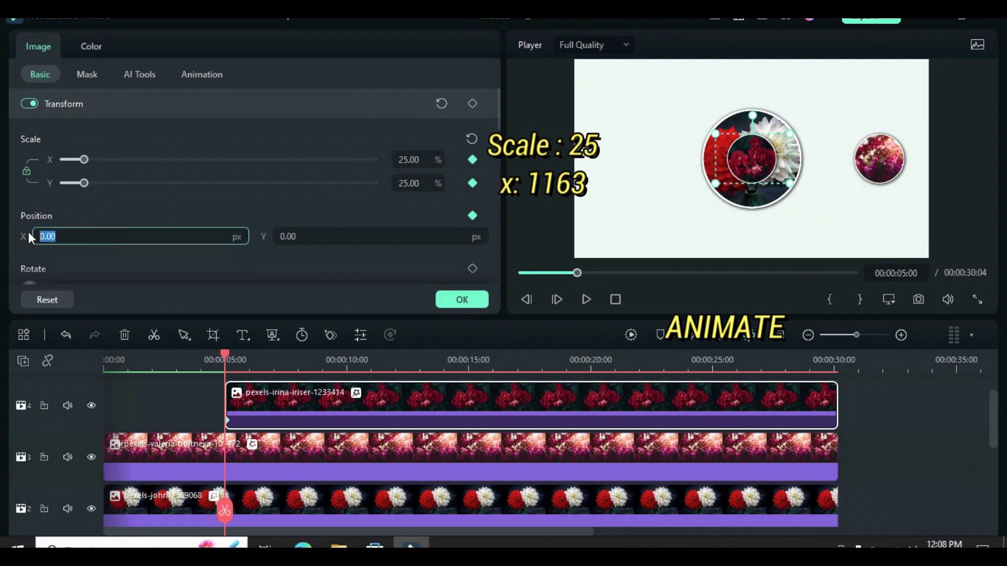
{"action": "type", "text": "11"}
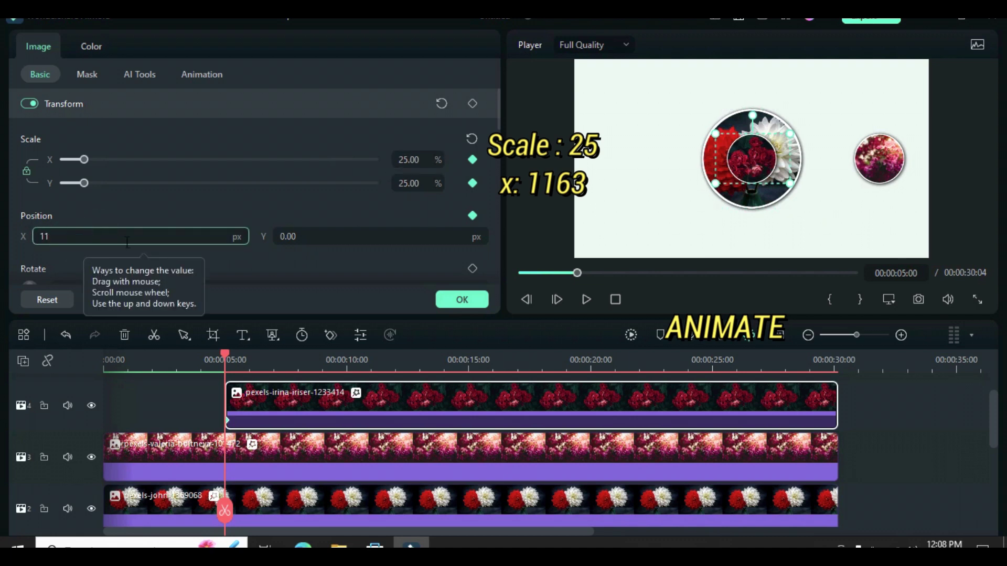
{"action": "type", "text": "63"}
{"action": "left_click", "coordinate": [98, 216]}
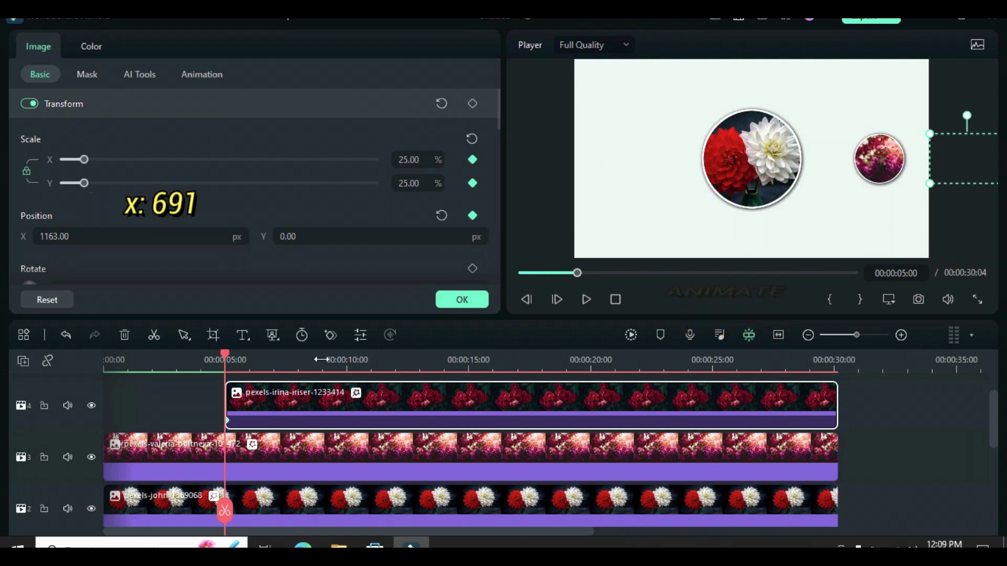
Keyframe the red roses clip's scale and position at 00:00:06:00 with the X position set to 691 px.
{"action": "left_click_drag", "start_coordinate": [226, 354], "coordinate": [250, 357]}
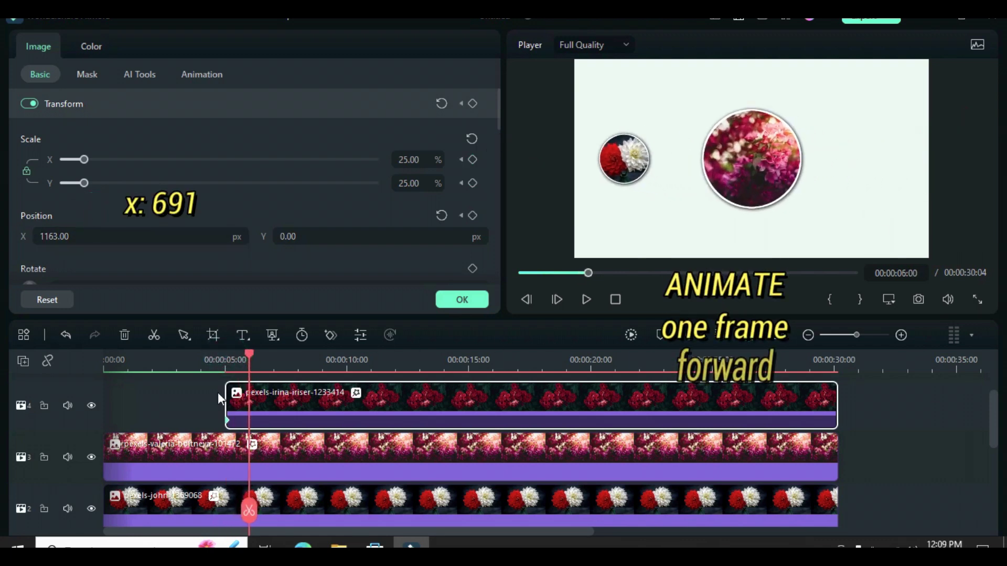
{"action": "left_click", "coordinate": [473, 160]}
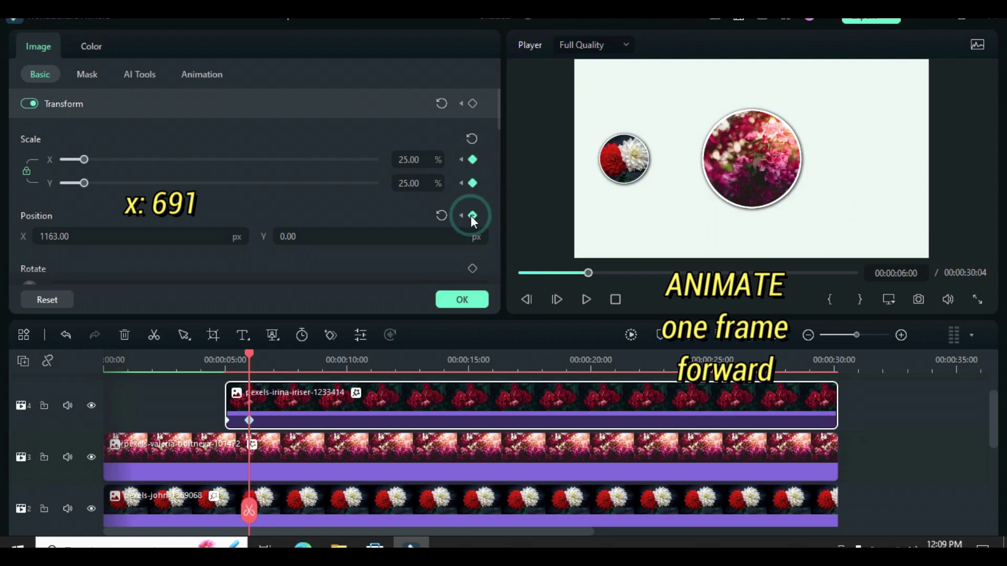
{"action": "double_click", "coordinate": [37, 237]}
{"action": "type", "text": "69"}
{"action": "double_click", "coordinate": [60, 236]}
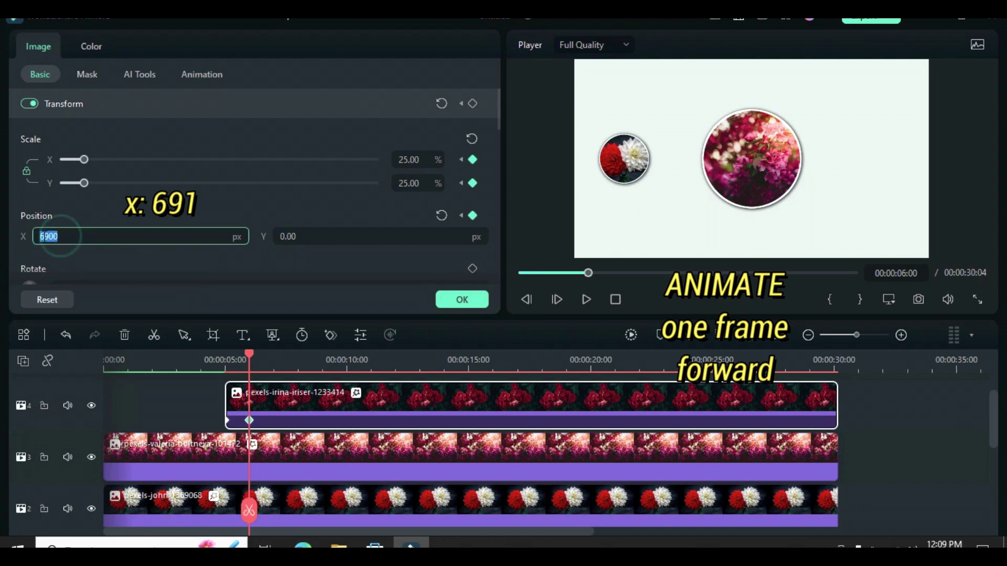
{"action": "type", "text": "691"}
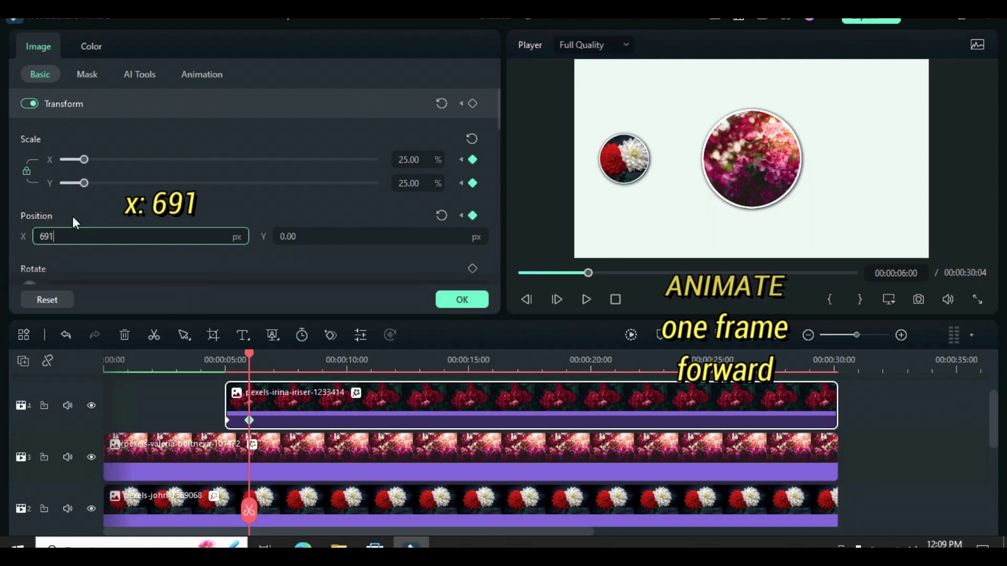
{"action": "left_click", "coordinate": [72, 216]}
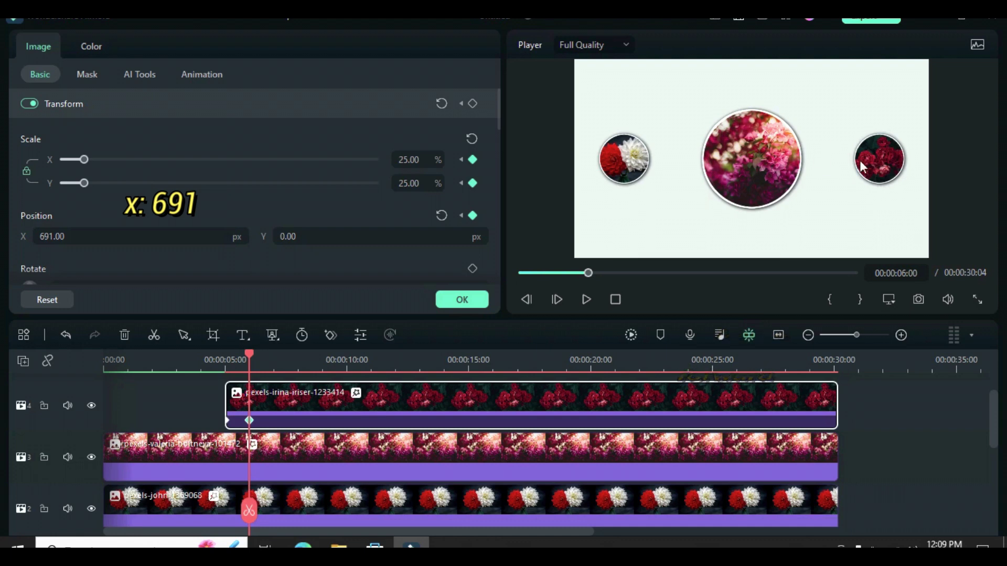
Add scale and position keyframes to the red roses clip at 00:00:08:00.
{"action": "left_click", "coordinate": [246, 355]}
{"action": "left_click_drag", "start_coordinate": [250, 352], "coordinate": [297, 350]}
{"action": "left_click", "coordinate": [315, 399]}
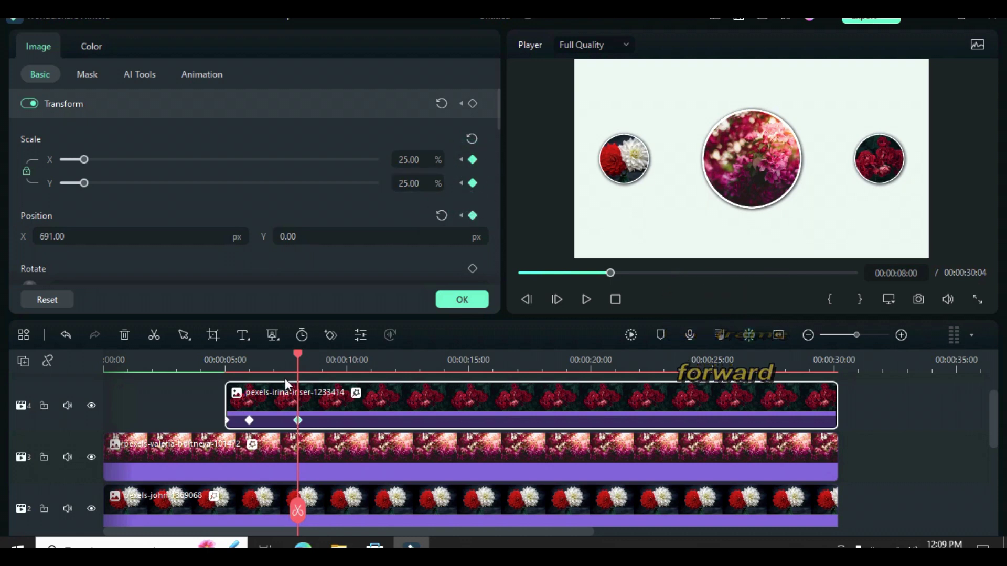
Keyframe the red roses clip at 00:00:09:00 with a scale of 50% and X position of 0 px.
{"action": "left_click_drag", "start_coordinate": [297, 351], "coordinate": [322, 351]}
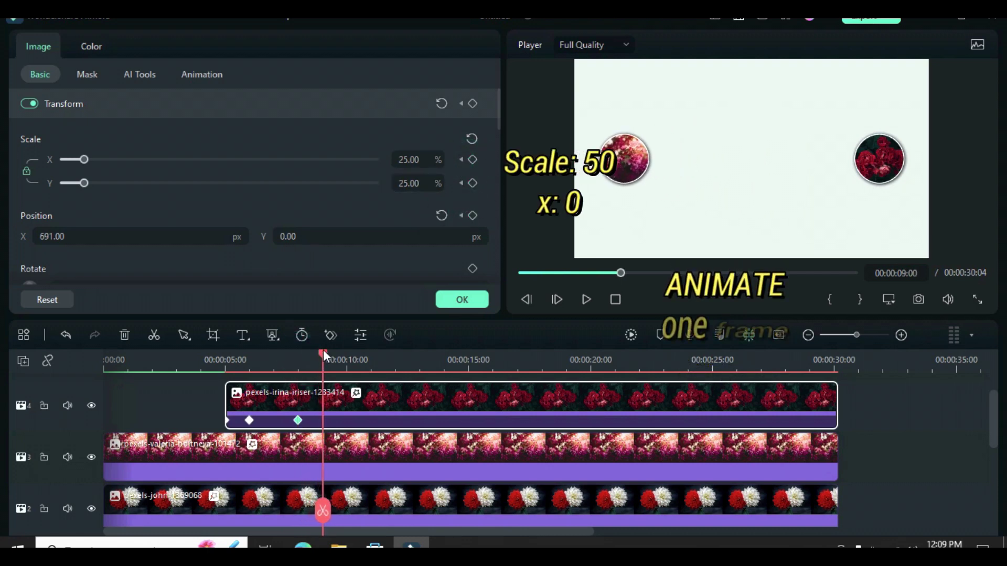
{"action": "left_click", "coordinate": [472, 159]}
{"action": "left_click", "coordinate": [472, 215]}
{"action": "left_click", "coordinate": [418, 159]}
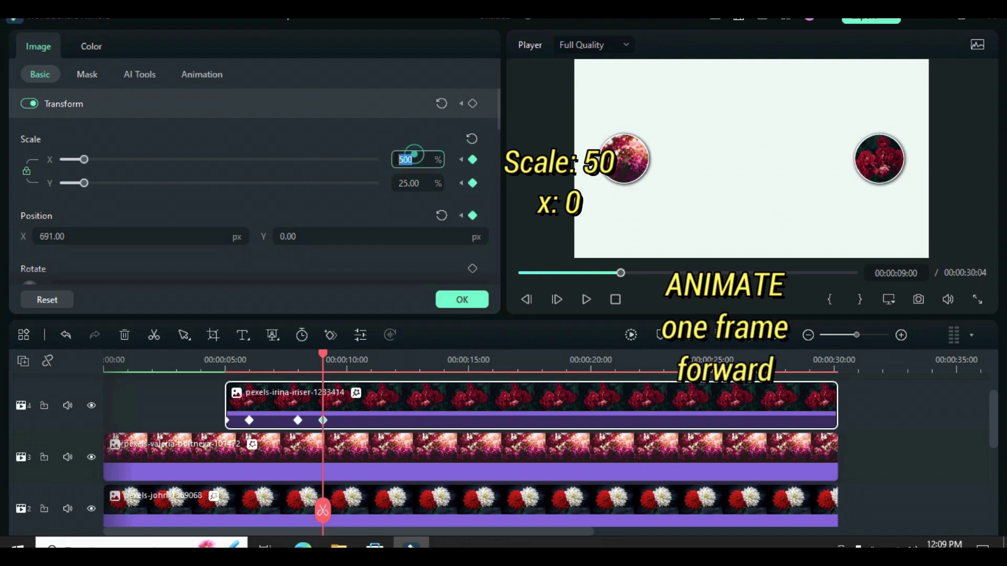
{"action": "key", "text": "Return"}
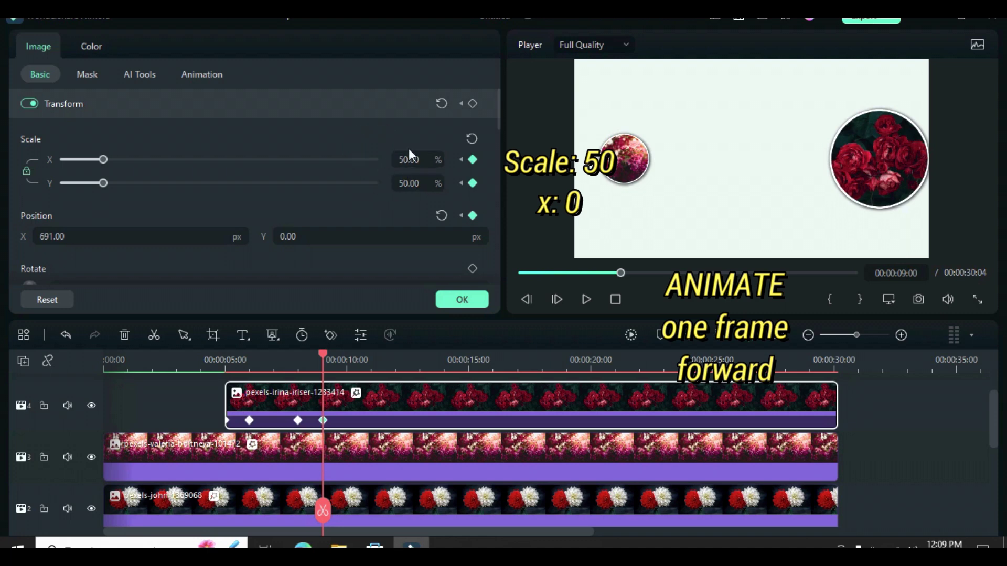
{"action": "left_click", "coordinate": [78, 237]}
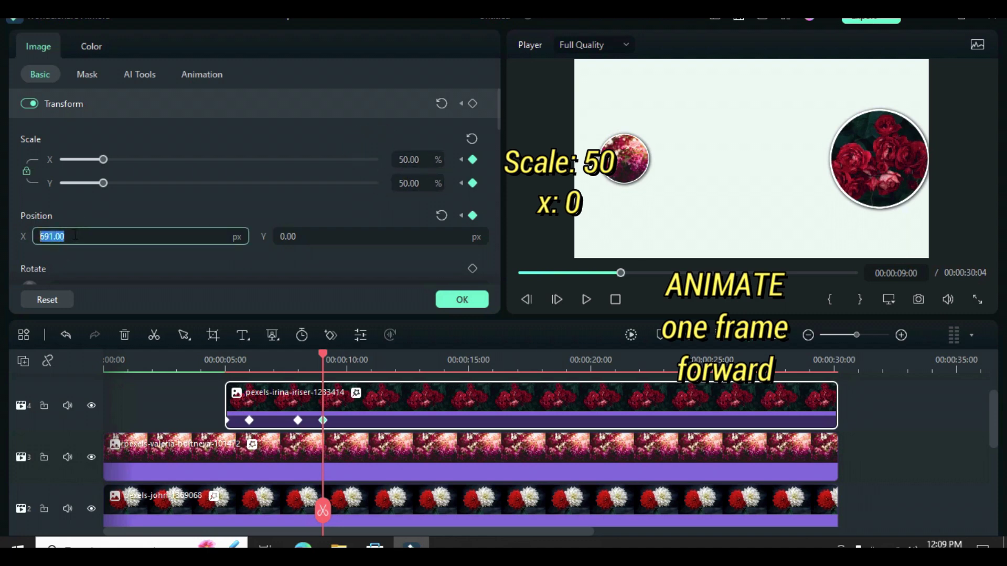
{"action": "type", "text": "0"}
{"action": "key", "text": "Return"}
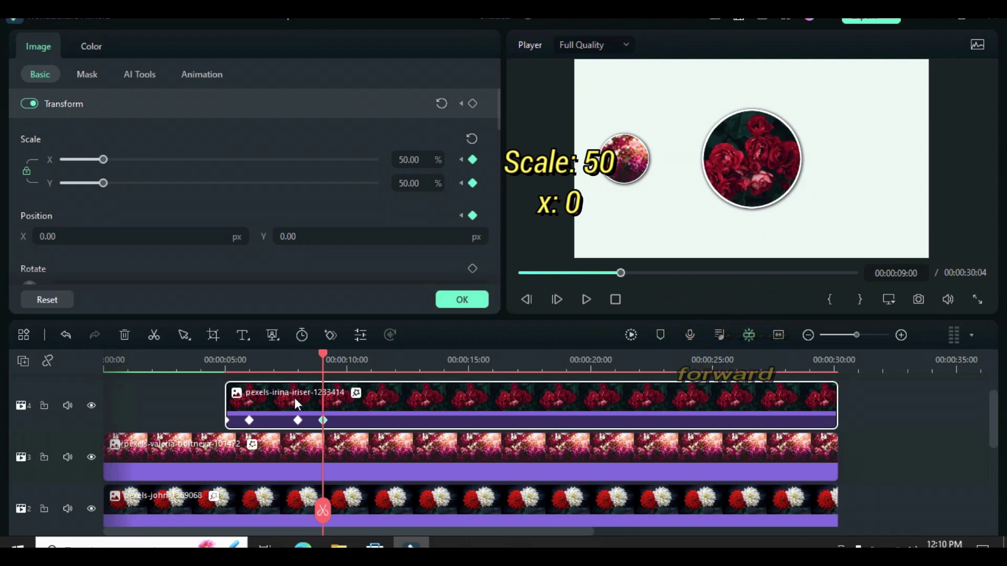
Keyframe the red roses clip's scale and position at 00:00:11:00, and again at 00:00:12:00 with a scale of 25% and X position of -691 px.
{"action": "left_click_drag", "start_coordinate": [326, 354], "coordinate": [373, 350]}
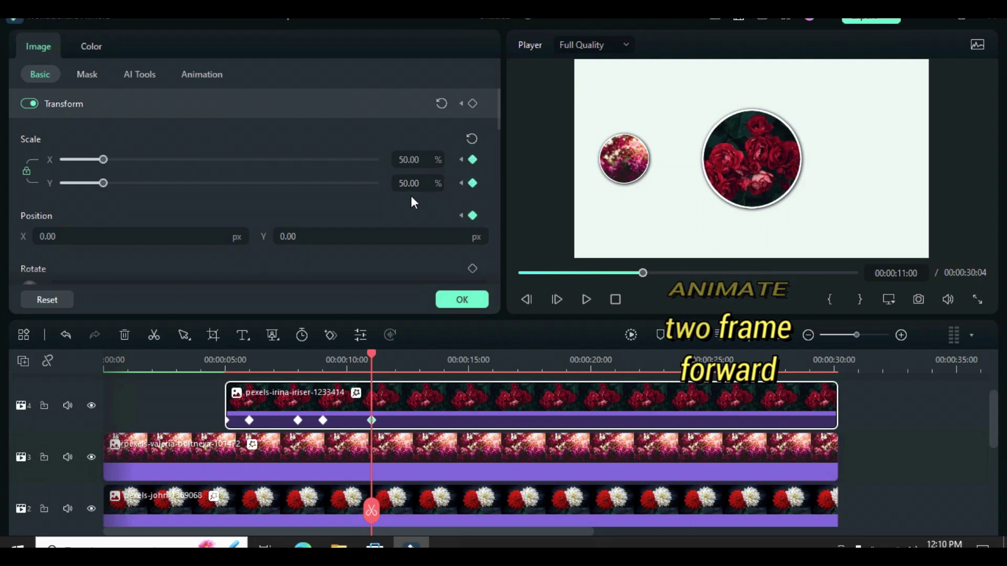
{"action": "left_click_drag", "start_coordinate": [370, 352], "coordinate": [395, 351]}
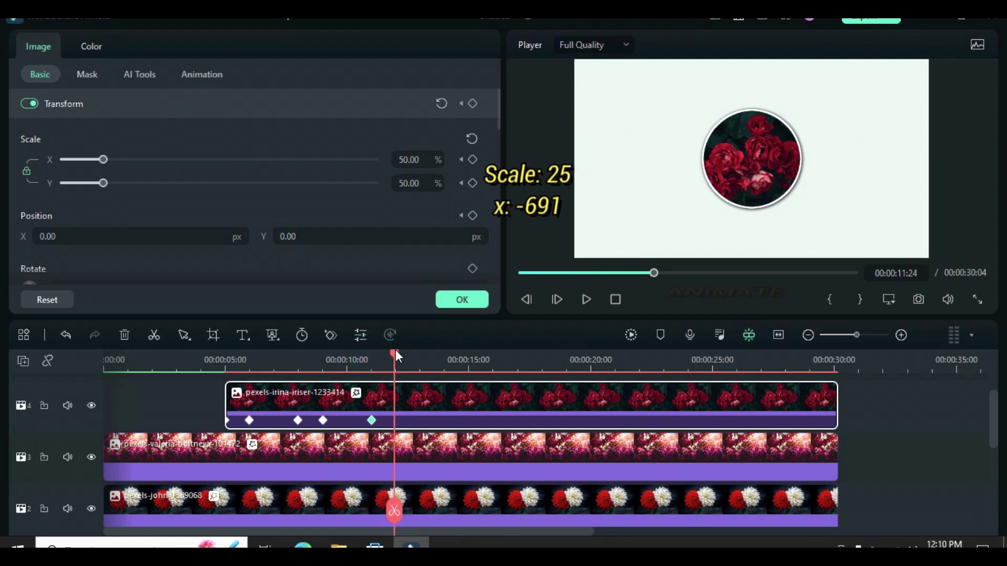
{"action": "left_click", "coordinate": [471, 161]}
{"action": "left_click", "coordinate": [472, 215]}
{"action": "left_click", "coordinate": [414, 160]}
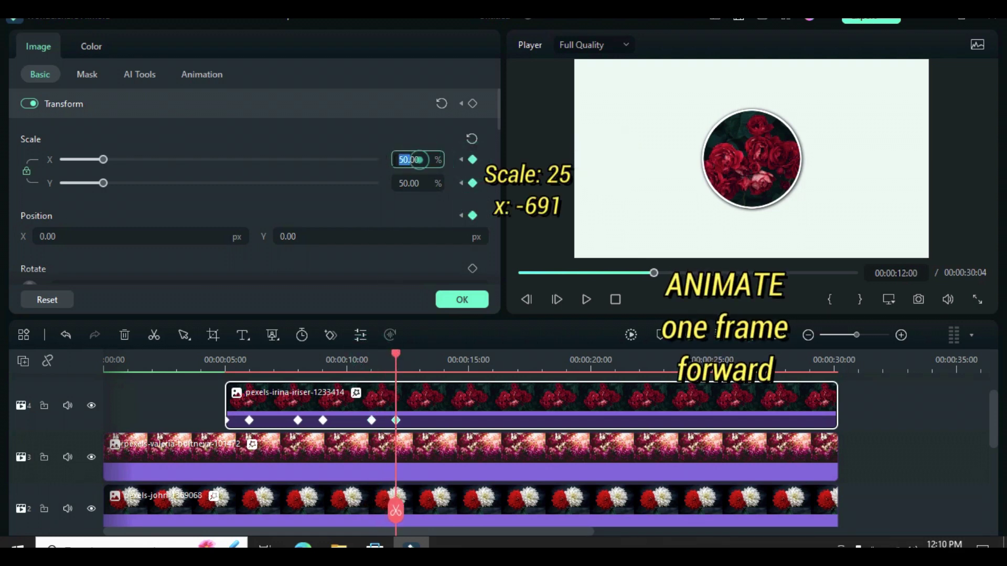
{"action": "type", "text": "25"}
{"action": "key", "text": "Return"}
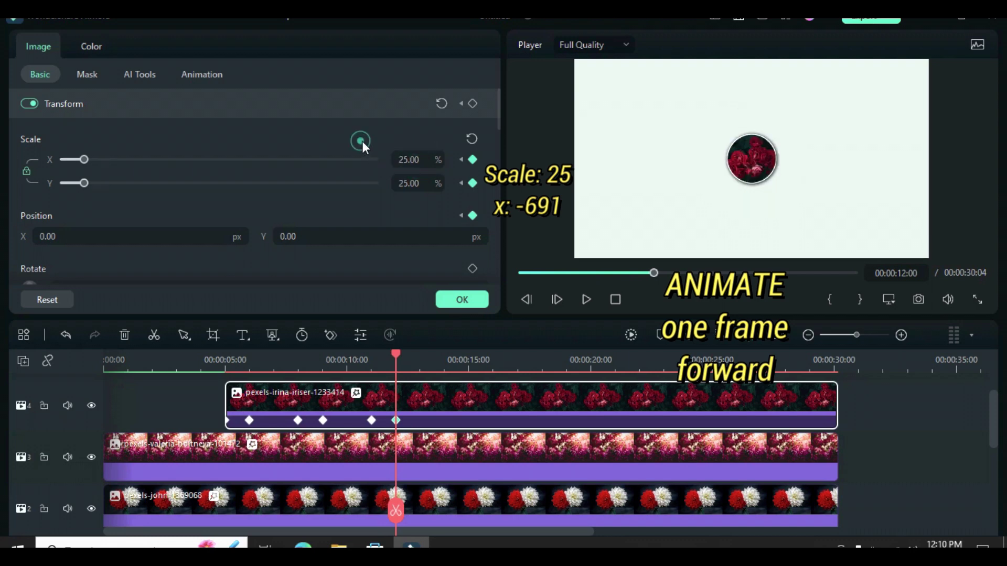
{"action": "left_click", "coordinate": [66, 234]}
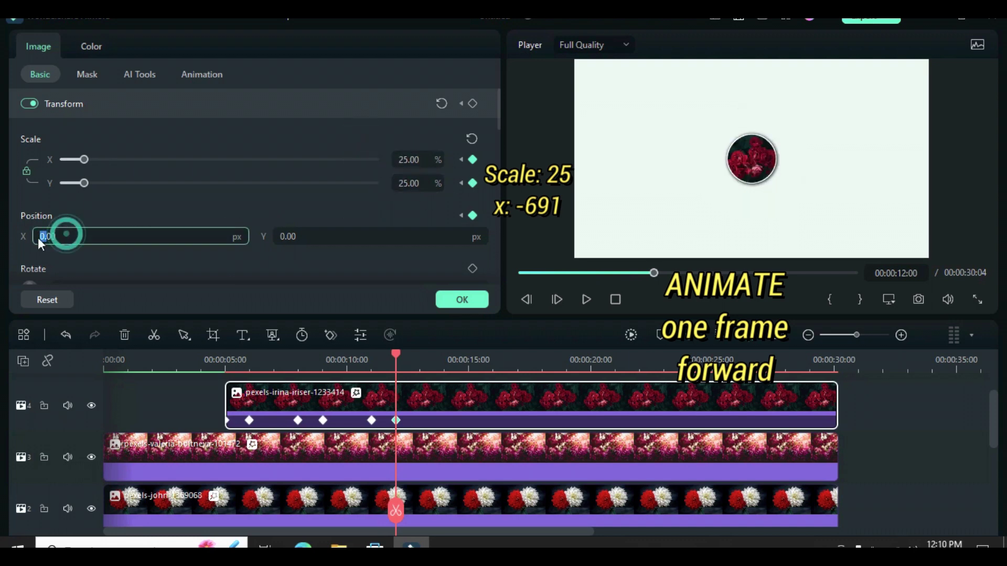
{"action": "double_click", "coordinate": [68, 231]}
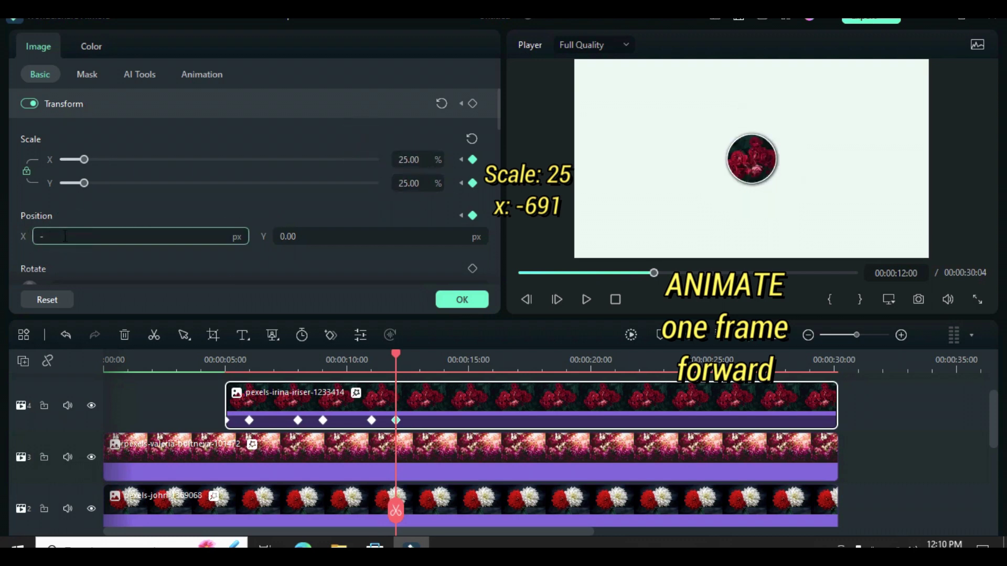
{"action": "key", "text": "Return"}
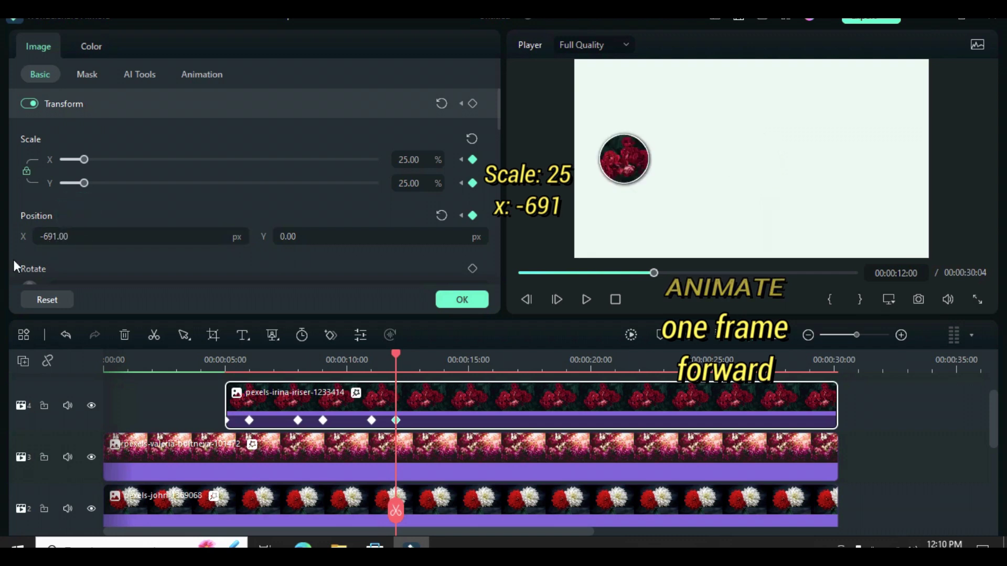
Keyframe the red roses clip's scale and position at 00:00:13:24, and again at 00:00:15:00 with the X position set to -1163 px.
{"action": "left_click_drag", "start_coordinate": [396, 352], "coordinate": [444, 354]}
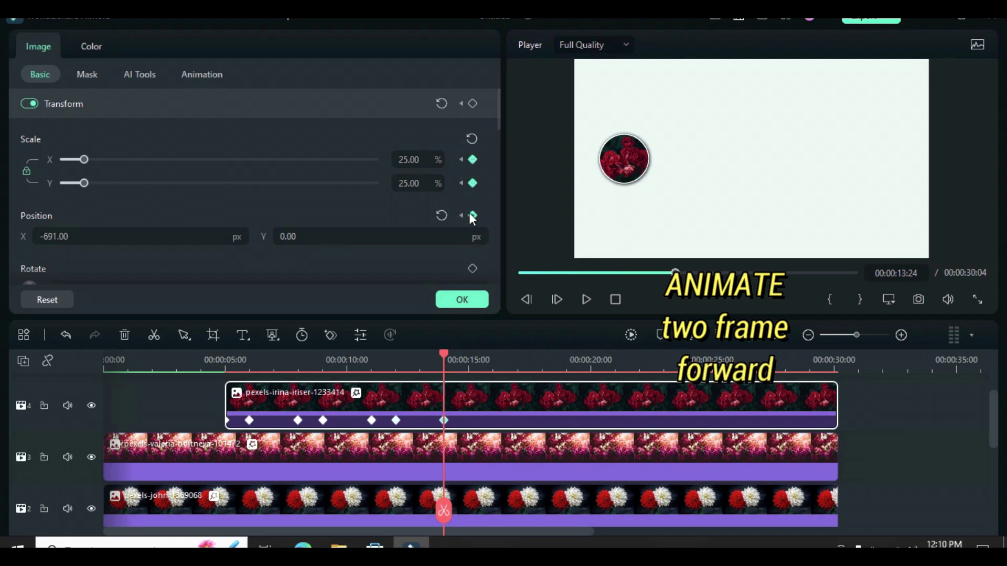
{"action": "left_click_drag", "start_coordinate": [445, 353], "coordinate": [469, 350]}
{"action": "left_click", "coordinate": [472, 161]}
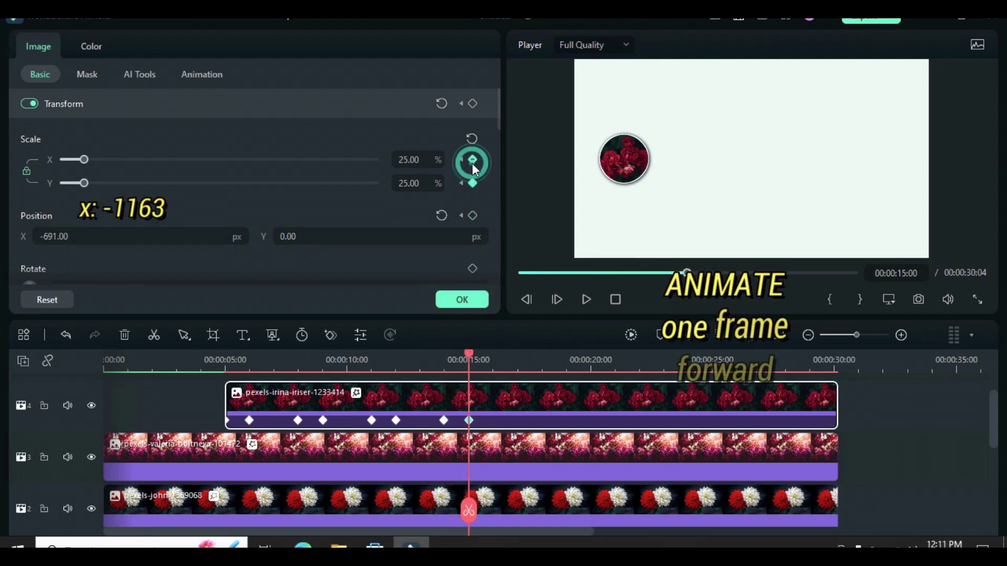
{"action": "left_click", "coordinate": [472, 215]}
{"action": "triple_click", "coordinate": [71, 237]}
{"action": "type", "text": "-1163"}
{"action": "left_click", "coordinate": [66, 214]}
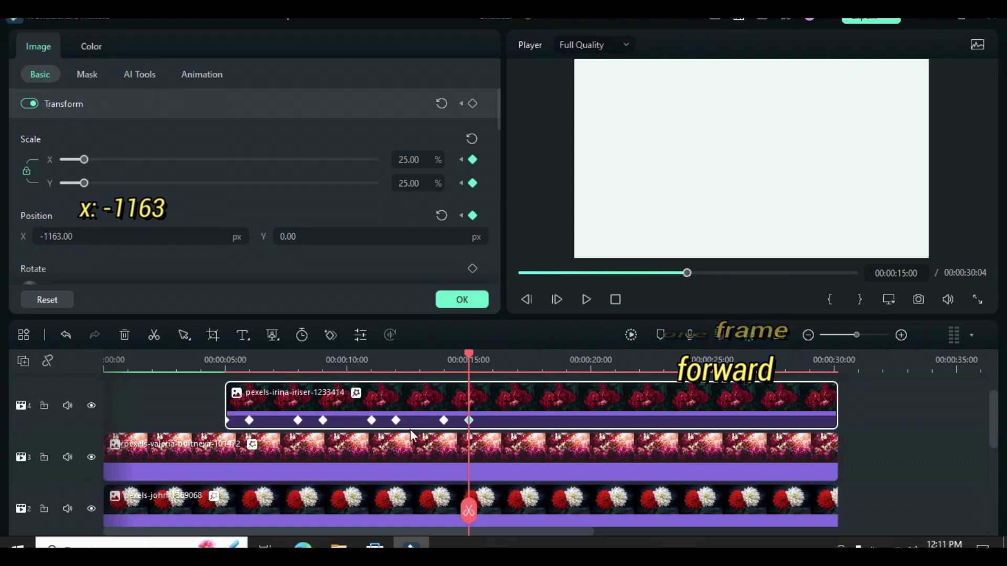
Render the timeline preview and play back the three-picture animation from the beginning until the red roses leave the frame.
{"action": "left_click", "coordinate": [520, 273]}
{"action": "left_click", "coordinate": [629, 333]}
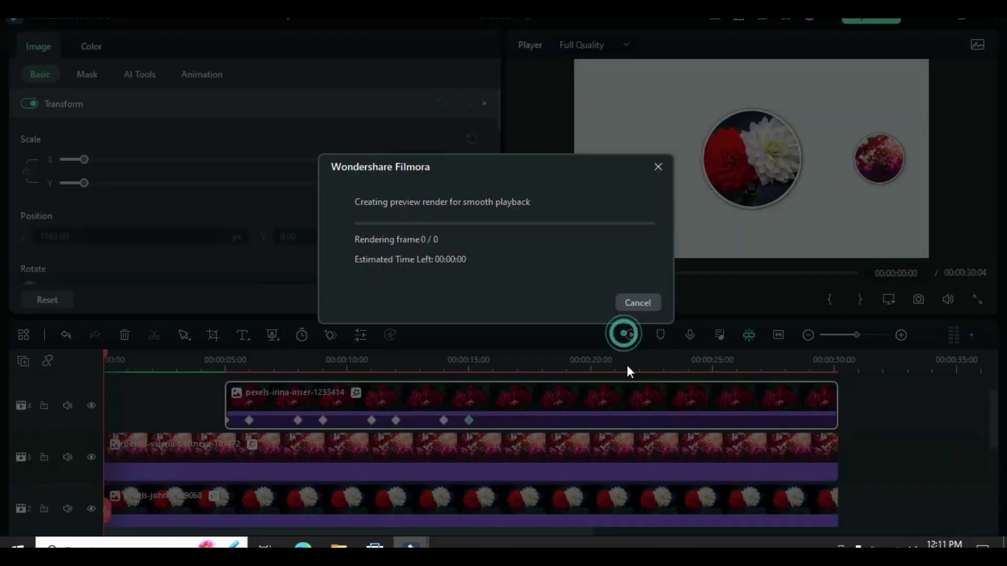
{"action": "left_click", "coordinate": [586, 296]}
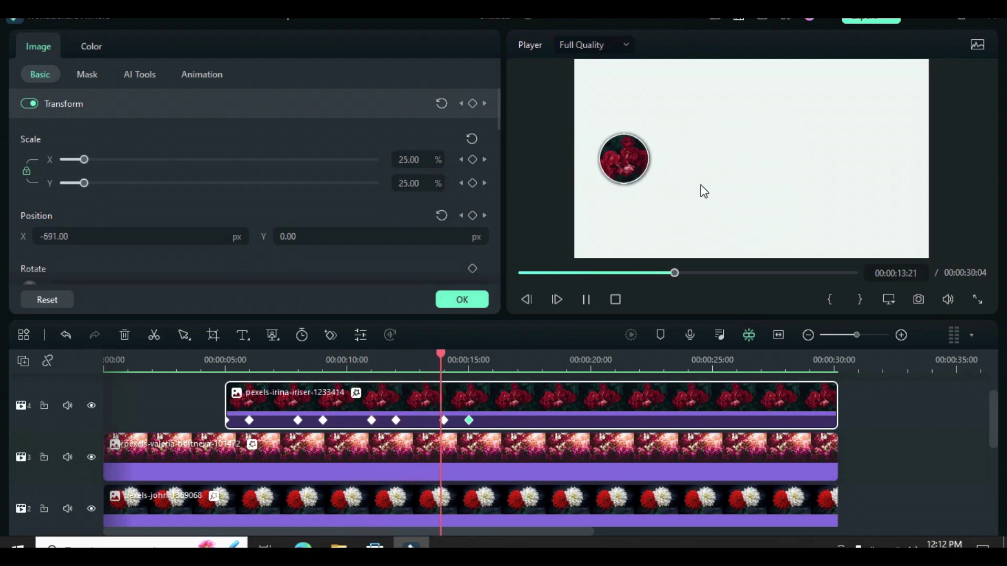
{"action": "left_click", "coordinate": [586, 299]}
Copy the red roses clip and paste it at 00:00:08:00 on a new video track 5 above it.
{"action": "left_click_drag", "start_coordinate": [503, 354], "coordinate": [298, 368]}
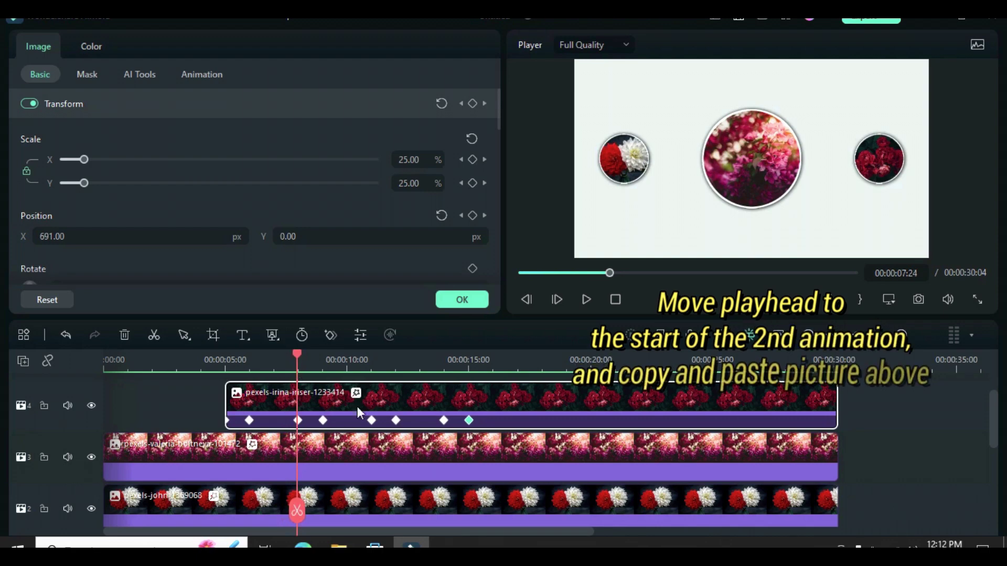
{"action": "left_click", "coordinate": [298, 355]}
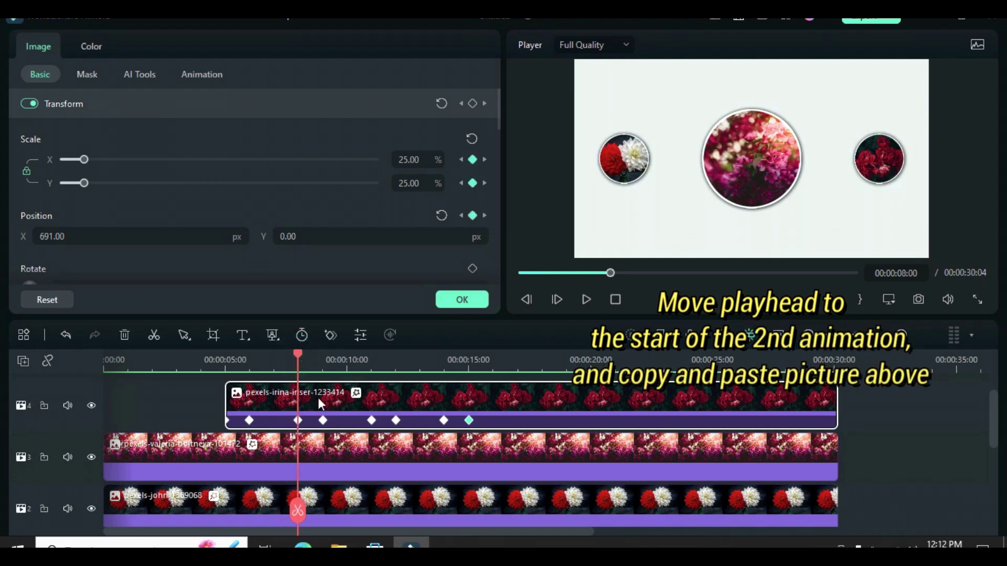
{"action": "right_click", "coordinate": [542, 400]}
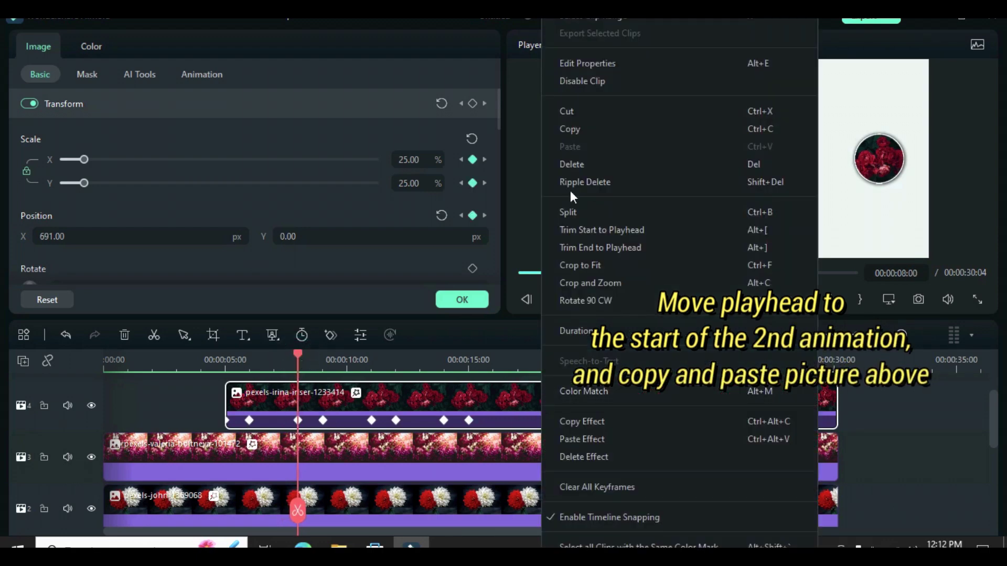
{"action": "left_click", "coordinate": [572, 133]}
{"action": "scroll", "coordinate": [388, 444], "scroll_direction": "up", "scroll_amount": 2}
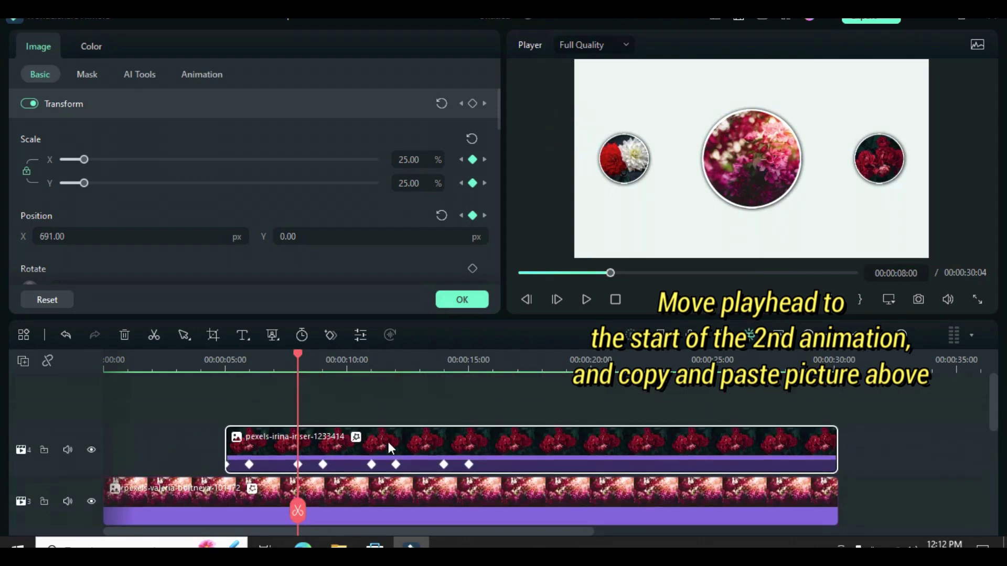
{"action": "right_click", "coordinate": [30, 373]}
{"action": "left_click", "coordinate": [33, 381]}
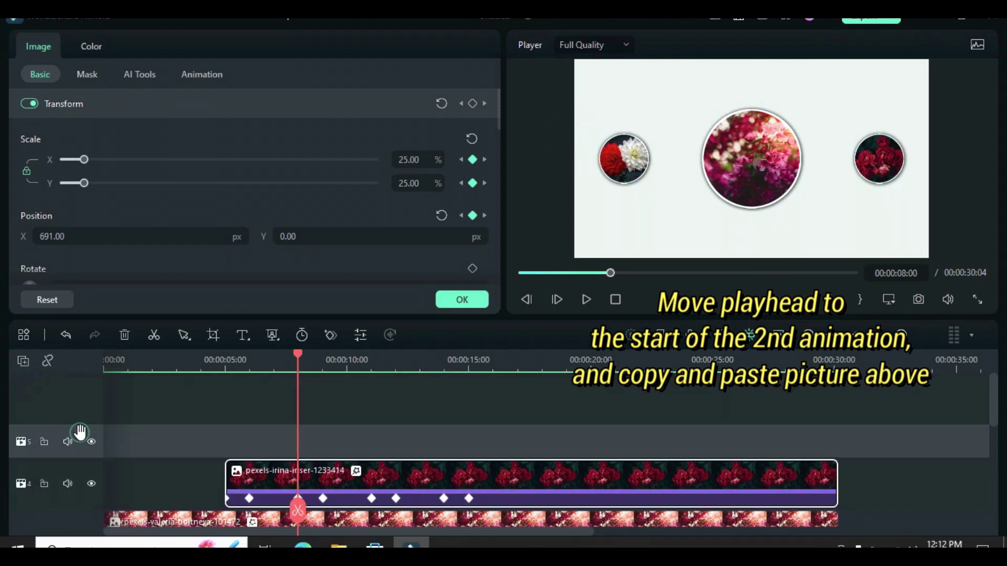
{"action": "right_click", "coordinate": [313, 419]}
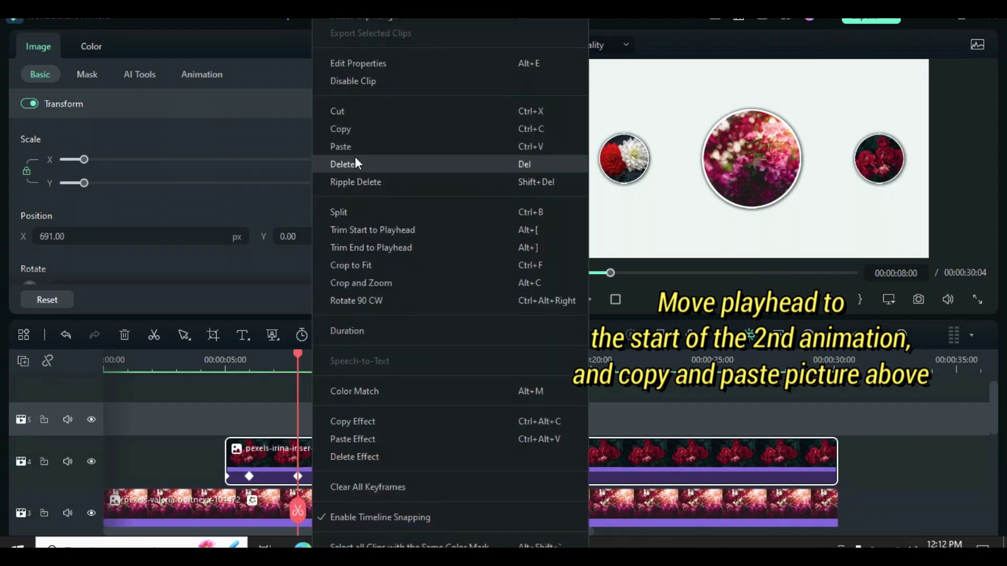
{"action": "left_click", "coordinate": [354, 151]}
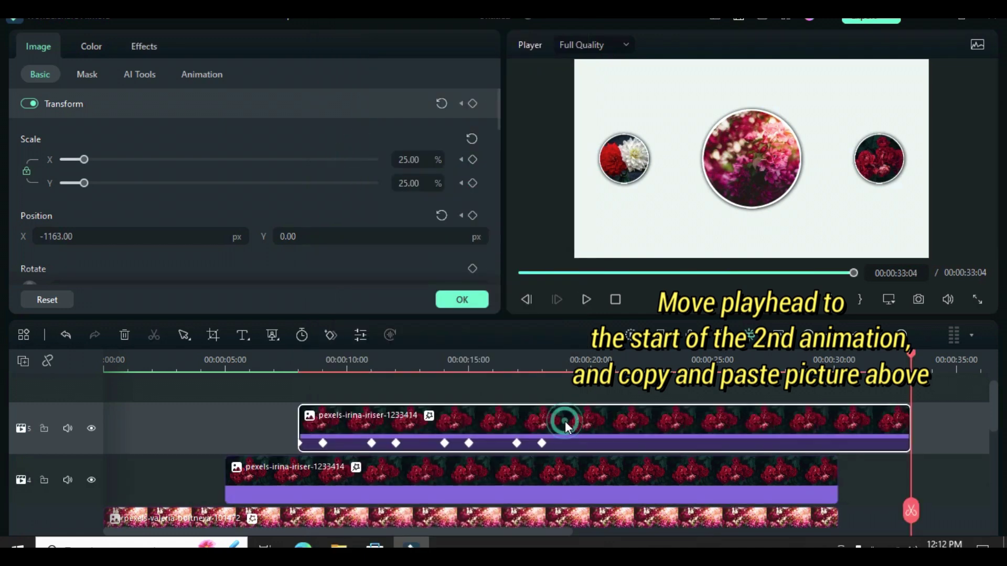
Replace the pasted clip on track 5 with the pink cherry blossom picture and open the clip's image properties.
{"action": "key", "text": "Up"}
{"action": "key", "text": "Up"}
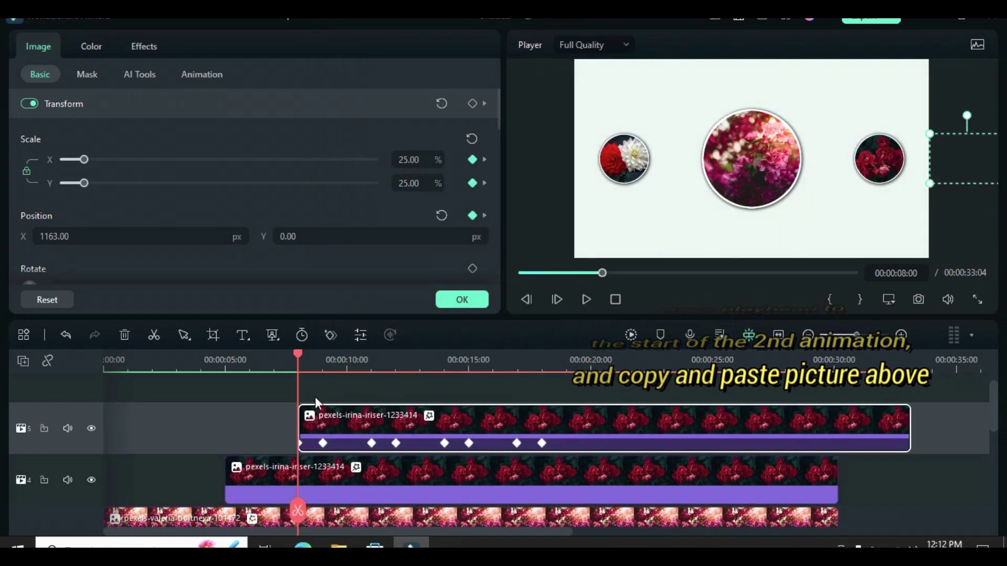
{"action": "left_click", "coordinate": [451, 298]}
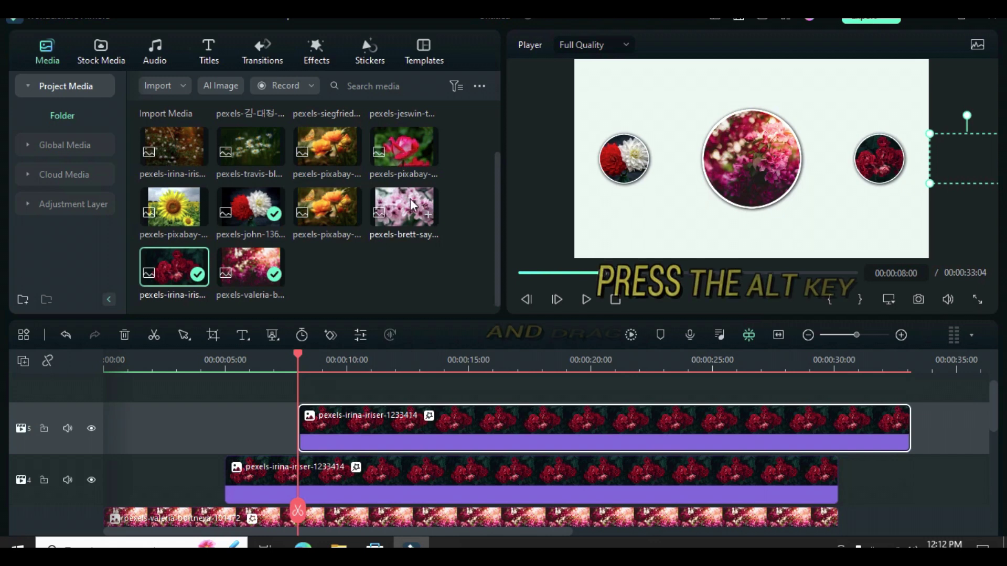
{"action": "left_click_drag", "start_coordinate": [409, 211], "coordinate": [420, 417]}
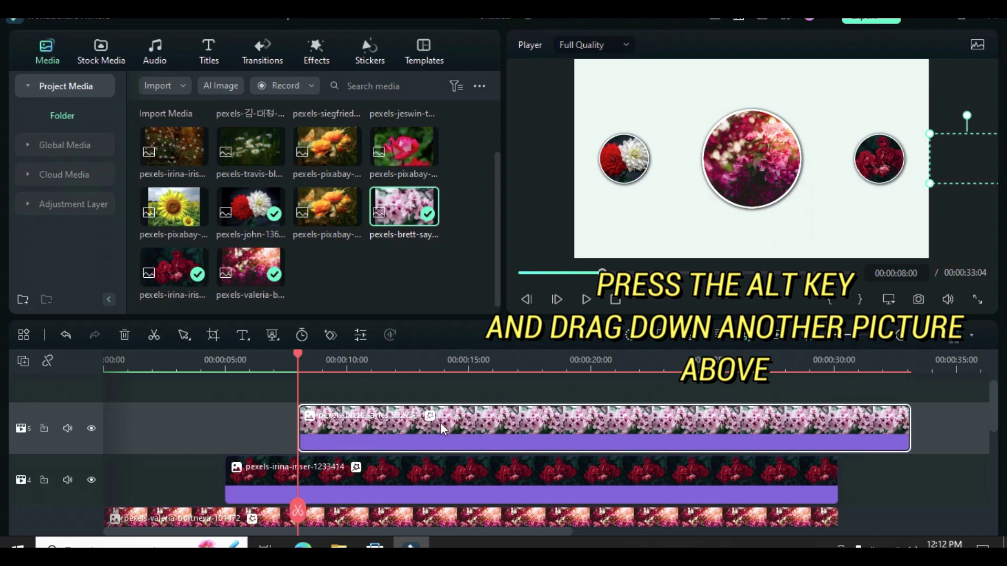
{"action": "double_click", "coordinate": [446, 427]}
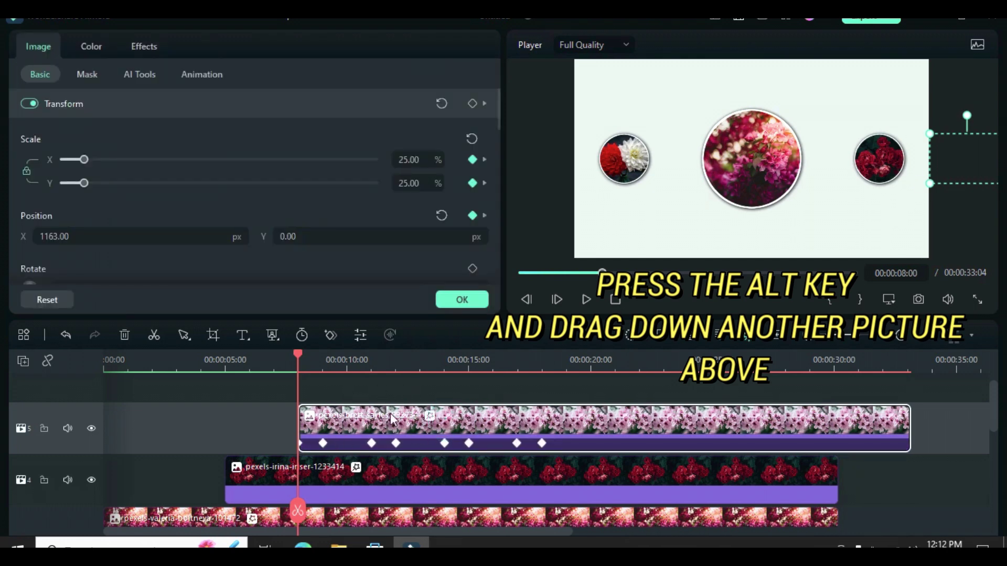
Add video track 6 and paste the copied red roses clip there at 00:00:11:00.
{"action": "left_click_drag", "start_coordinate": [297, 357], "coordinate": [373, 354]}
{"action": "scroll", "coordinate": [86, 396], "scroll_direction": "up", "scroll_amount": 1}
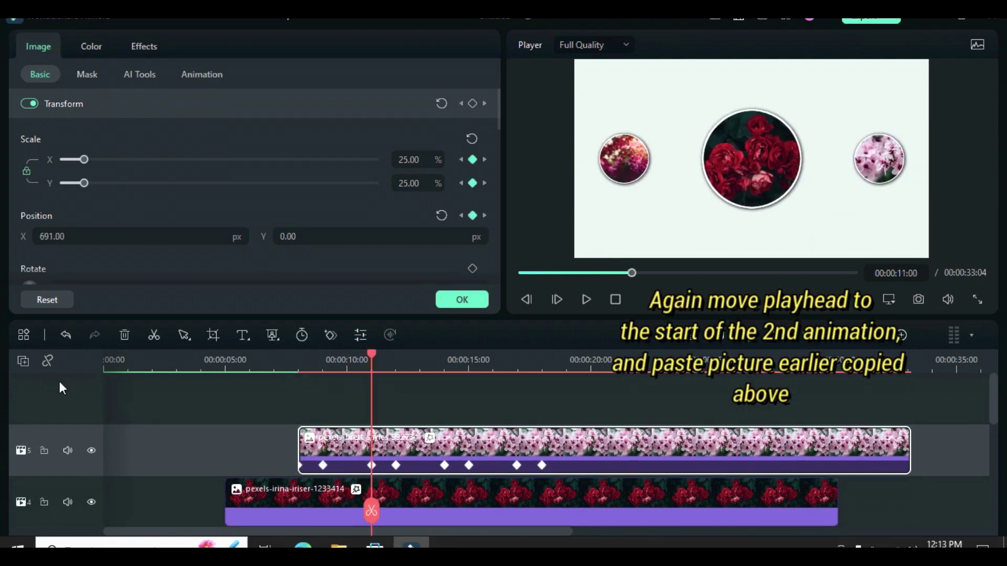
{"action": "right_click", "coordinate": [24, 367]}
{"action": "left_click", "coordinate": [47, 381]}
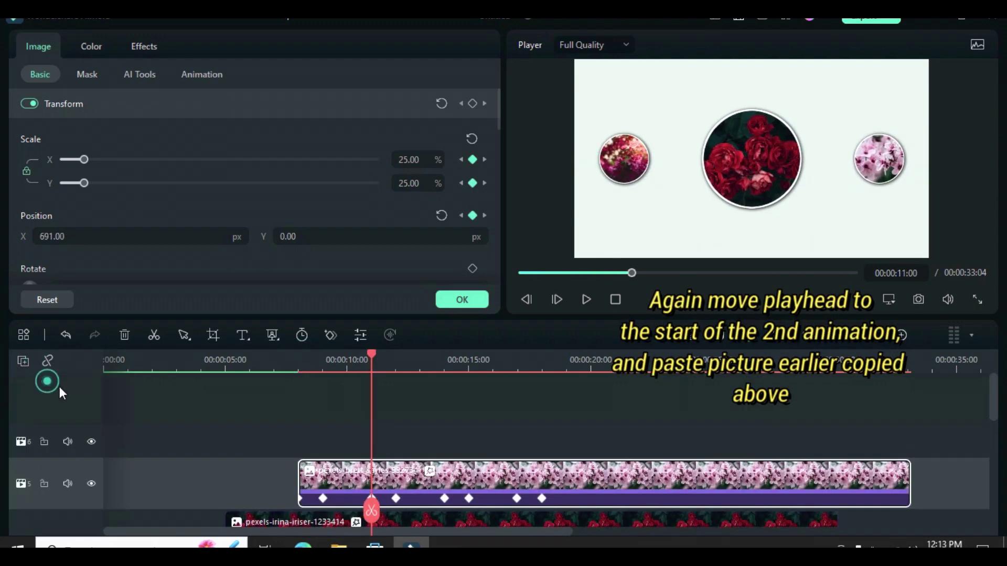
{"action": "right_click", "coordinate": [393, 443]}
{"action": "left_click", "coordinate": [434, 149]}
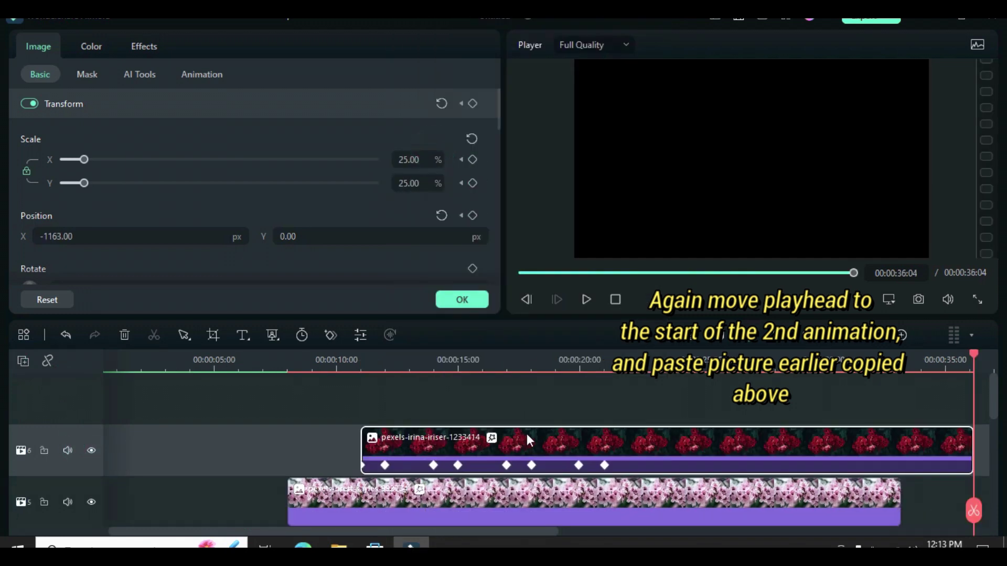
Replace the pasted clip on track 6 with the orange flower picture pexels-pixabay-87452 and open its image properties.
{"action": "key", "text": "Up"}
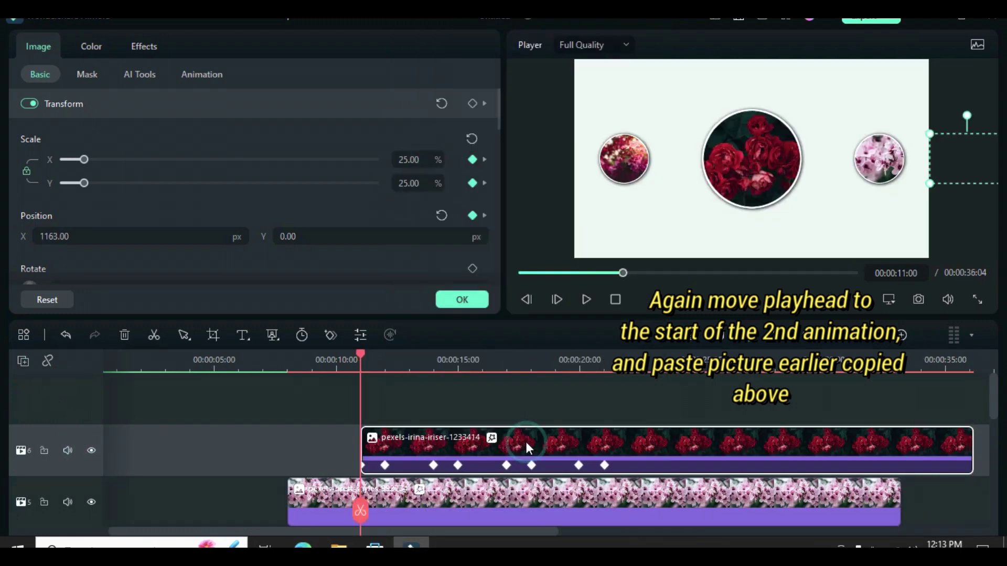
{"action": "left_click", "coordinate": [462, 300]}
{"action": "left_click_drag", "start_coordinate": [311, 211], "coordinate": [466, 453]}
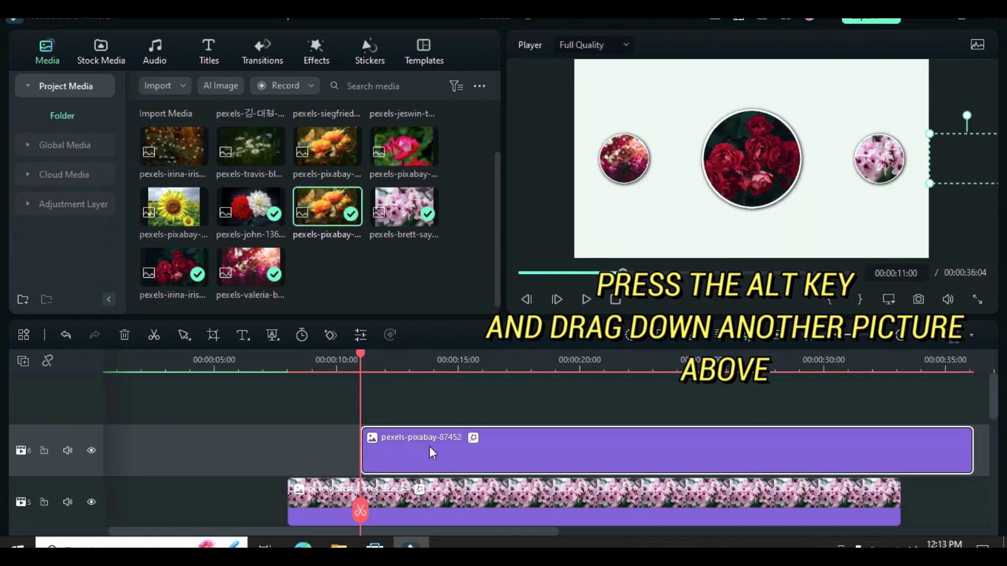
{"action": "double_click", "coordinate": [499, 447]}
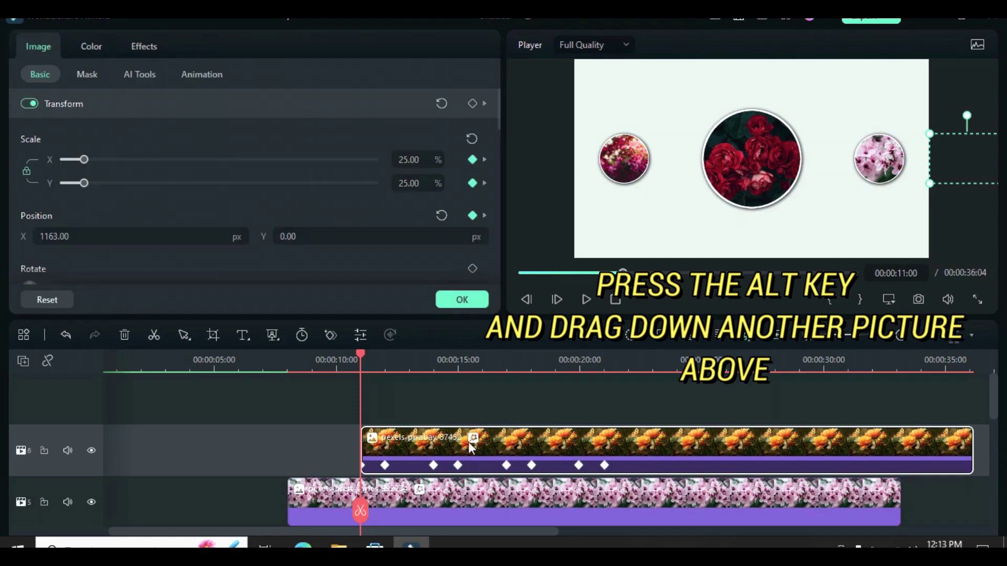
Render the timeline preview and play back the slideshow from the beginning through the orange flower picture at the centre.
{"action": "left_click", "coordinate": [521, 272]}
{"action": "left_click", "coordinate": [632, 334]}
{"action": "left_click", "coordinate": [588, 299]}
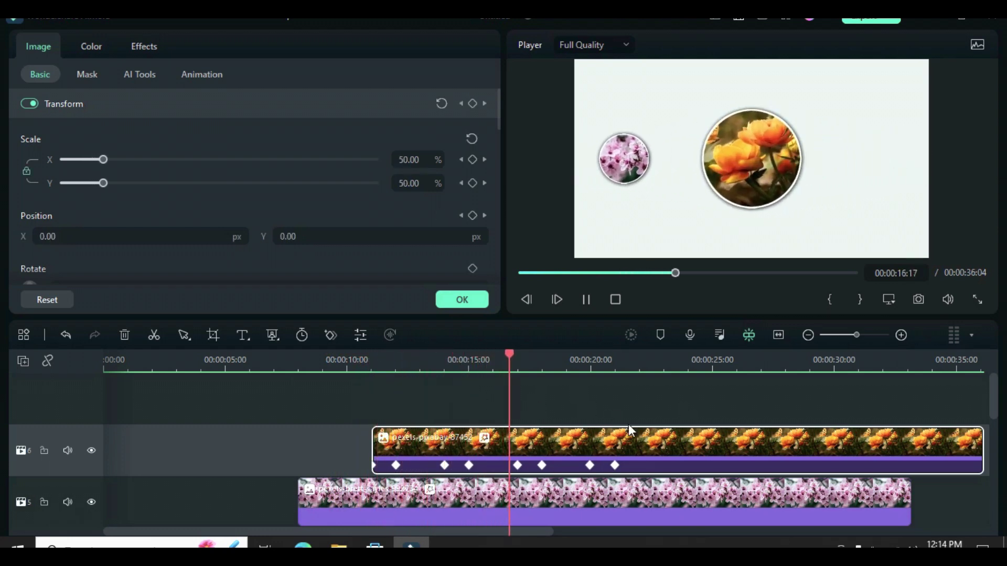
{"action": "left_click", "coordinate": [588, 300]}
Add video track 7 and paste the copied red roses clip there at 00:00:14:00.
{"action": "left_click", "coordinate": [486, 370]}
{"action": "left_click", "coordinate": [446, 373]}
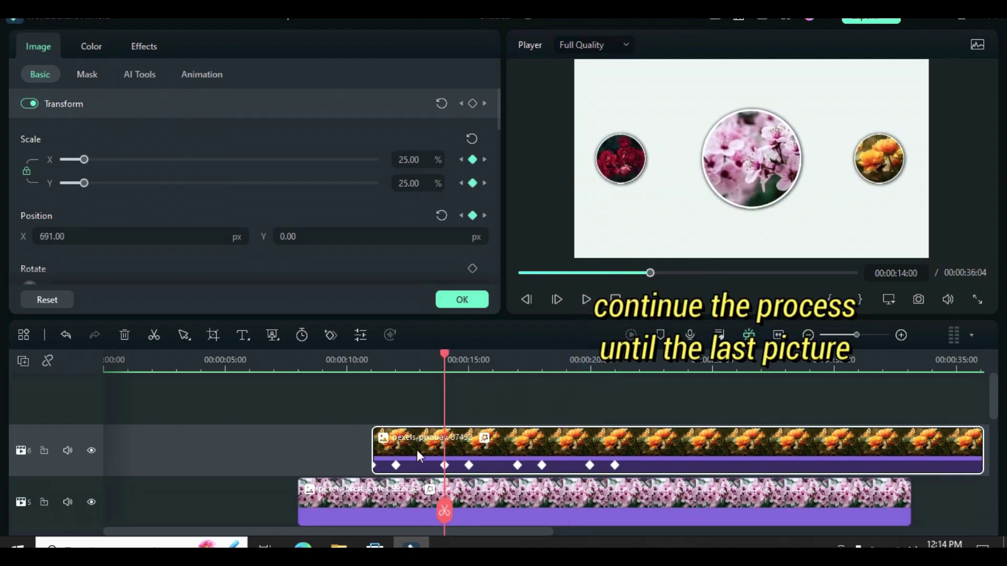
{"action": "left_click", "coordinate": [462, 299]}
{"action": "left_click", "coordinate": [23, 361]}
{"action": "left_click", "coordinate": [49, 384]}
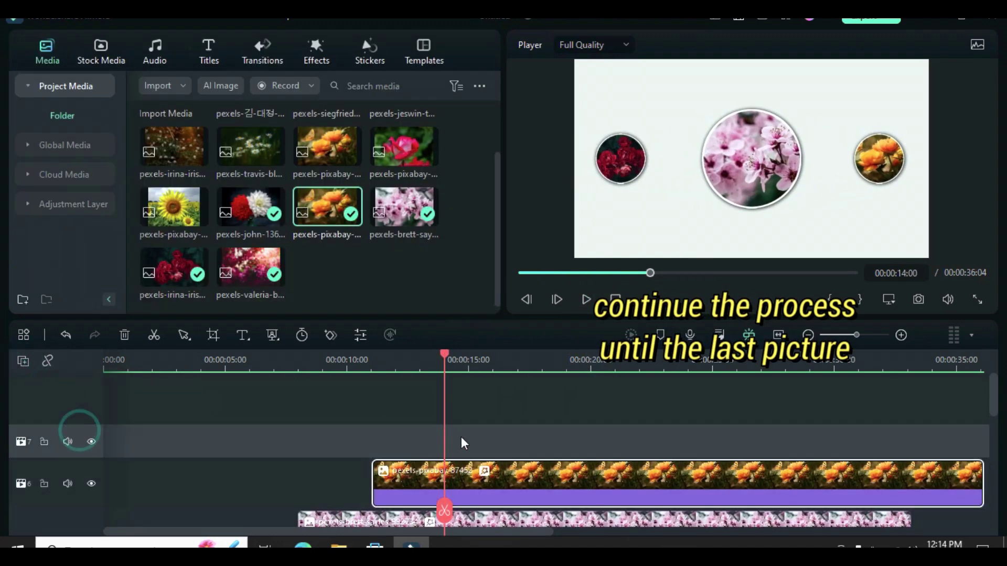
{"action": "right_click", "coordinate": [457, 439]}
{"action": "left_click", "coordinate": [485, 144]}
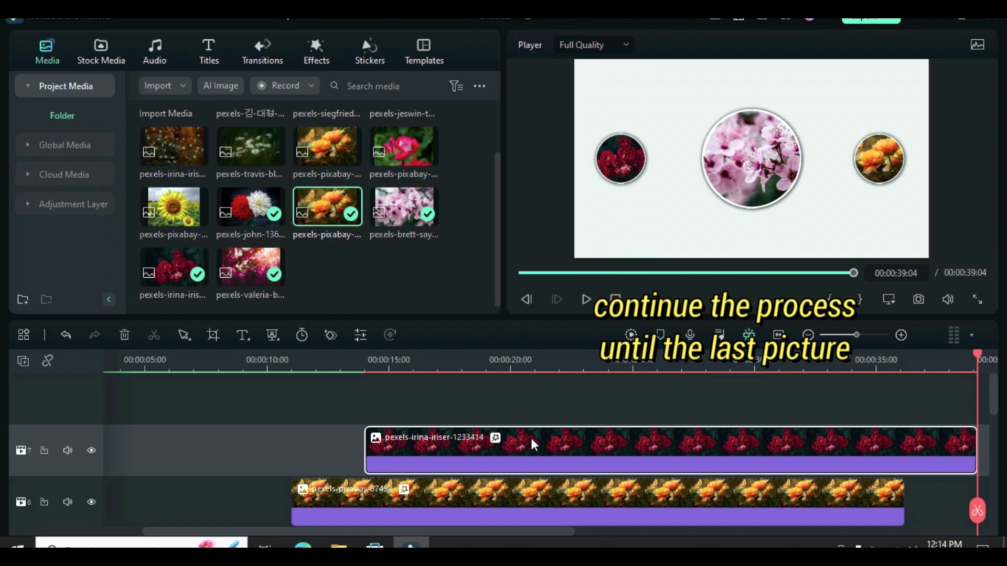
Replace the pasted clip on track 7 with the sunflower picture and open its image properties.
{"action": "double_click", "coordinate": [531, 438]}
{"action": "left_click", "coordinate": [462, 300]}
{"action": "left_click_drag", "start_coordinate": [188, 227], "coordinate": [429, 438]}
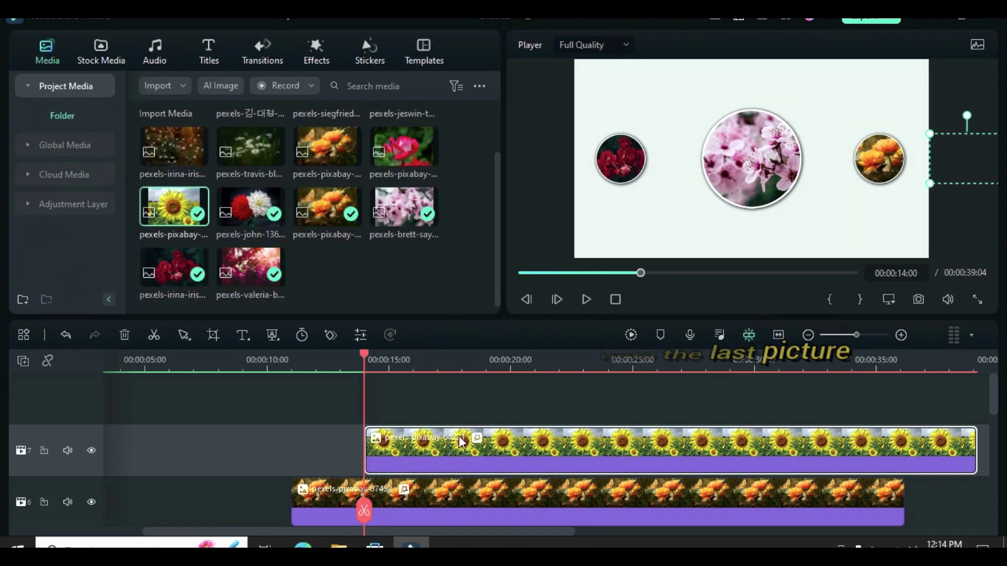
{"action": "double_click", "coordinate": [452, 438]}
Add video track 8 and paste the copied red roses clip there at 00:00:17:00.
{"action": "left_click_drag", "start_coordinate": [364, 361], "coordinate": [439, 363]}
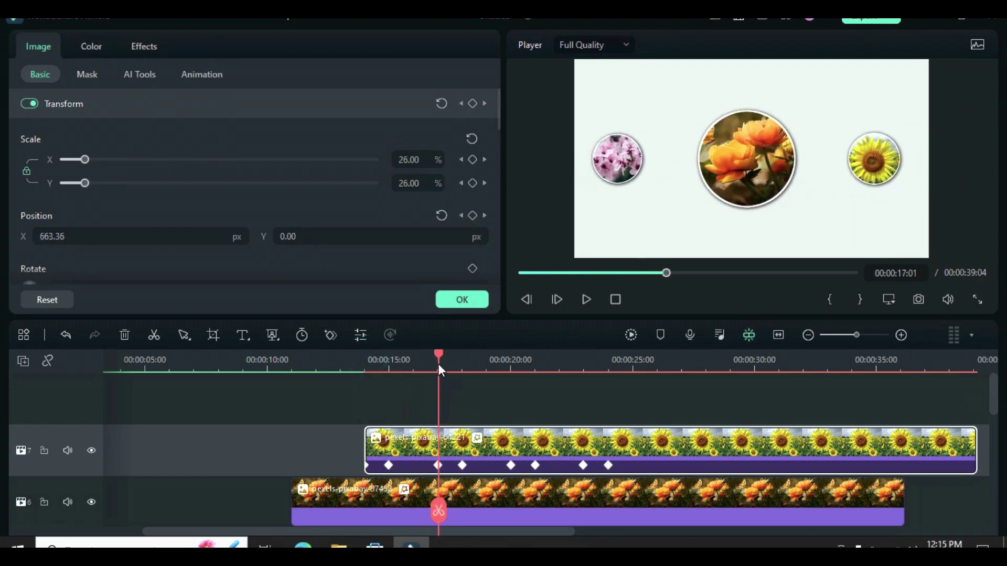
{"action": "left_click", "coordinate": [23, 361]}
{"action": "left_click", "coordinate": [63, 382]}
{"action": "left_click_drag", "start_coordinate": [301, 533], "coordinate": [338, 533]}
{"action": "left_click", "coordinate": [79, 429]}
{"action": "right_click", "coordinate": [355, 439]}
{"action": "left_click", "coordinate": [386, 148]}
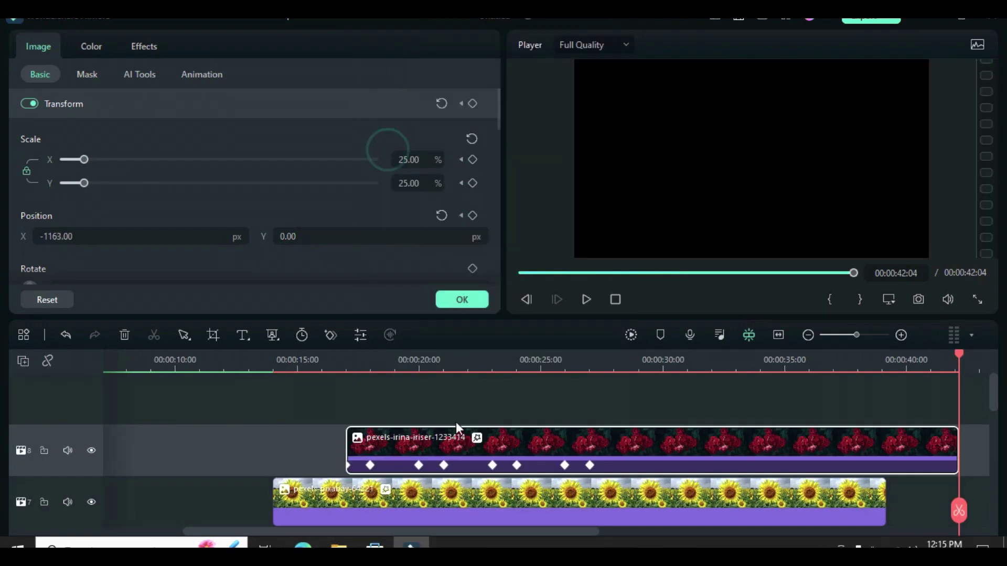
Replace the pasted clip on track 8 with the pink rose picture pexels-pixabay-56866 and open its image properties.
{"action": "left_click", "coordinate": [461, 300]}
{"action": "scroll", "coordinate": [467, 197], "scroll_direction": "up", "scroll_amount": 1}
{"action": "left_click_drag", "start_coordinate": [403, 202], "coordinate": [425, 445]}
{"action": "double_click", "coordinate": [416, 442]}
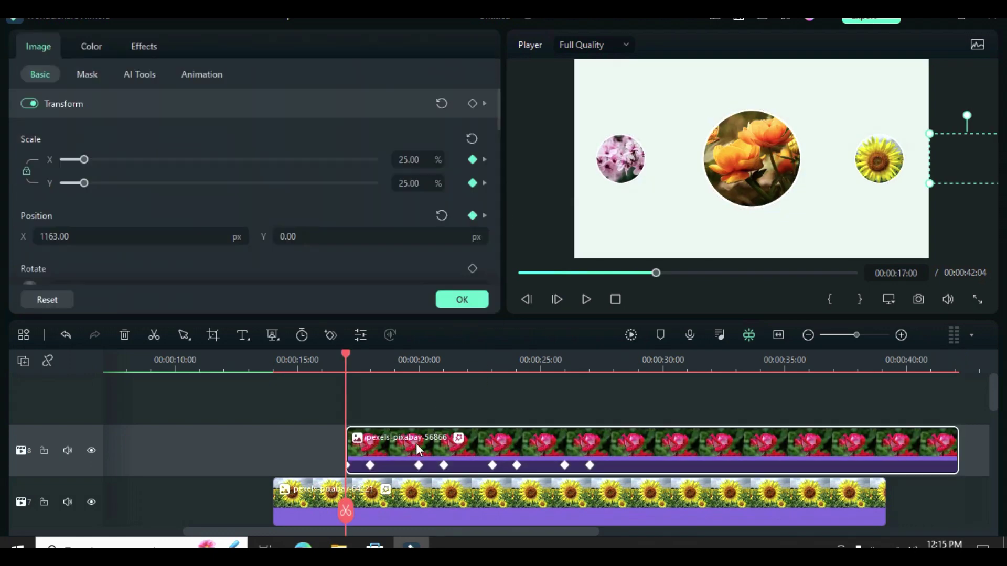
Add video track 9 and paste the copied red roses clip there at 00:00:20:00.
{"action": "left_click_drag", "start_coordinate": [341, 354], "coordinate": [418, 354]}
{"action": "left_click", "coordinate": [23, 361]}
{"action": "left_click", "coordinate": [67, 385]}
{"action": "right_click", "coordinate": [432, 429]}
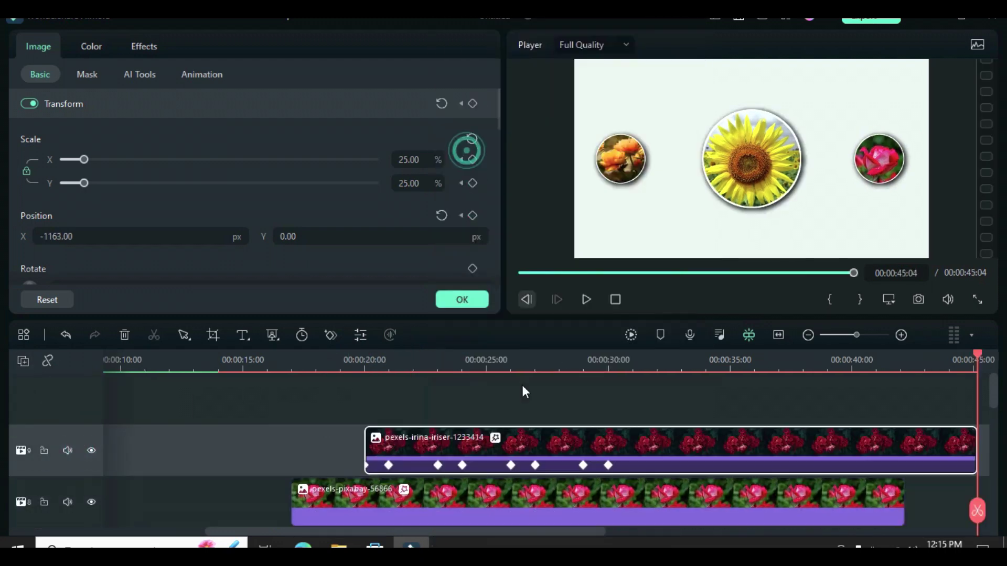
Replace the pasted clip on track 9 with the second orange flower picture, pexels-pixabay-87452 (1), and open its image properties.
{"action": "left_click", "coordinate": [488, 437]}
{"action": "left_click", "coordinate": [448, 299]}
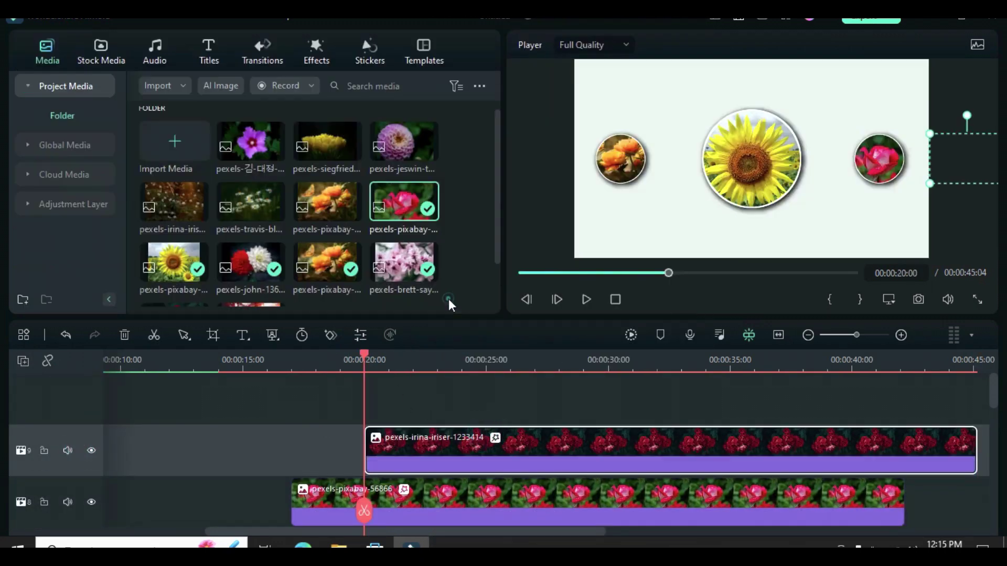
{"action": "left_click_drag", "start_coordinate": [324, 208], "coordinate": [456, 449]}
{"action": "left_click", "coordinate": [437, 430]}
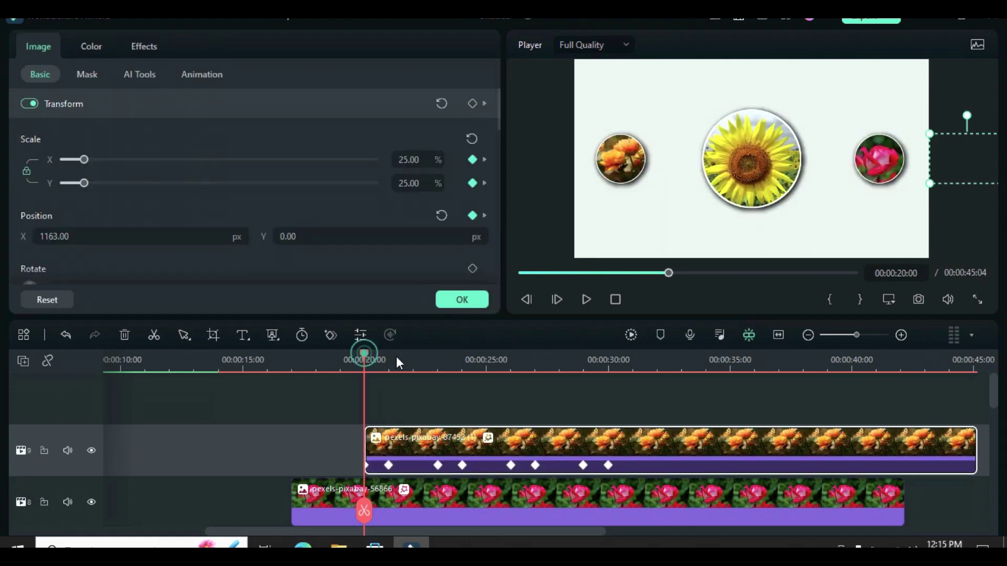
Add video track 10 and paste the copied red roses clip there at 00:00:23:00.
{"action": "left_click", "coordinate": [437, 361]}
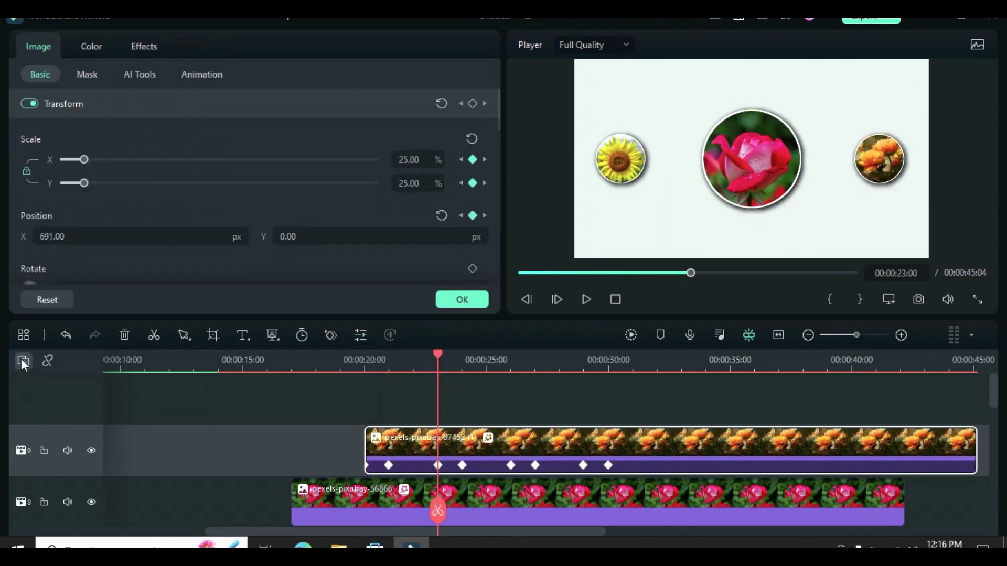
{"action": "left_click", "coordinate": [23, 361]}
{"action": "right_click", "coordinate": [445, 427]}
{"action": "left_click", "coordinate": [490, 147]}
Replace the pasted clip on track 10 with the small white flowers picture and open its image properties.
{"action": "left_click", "coordinate": [364, 361]}
{"action": "left_click", "coordinate": [461, 299]}
{"action": "left_click_drag", "start_coordinate": [252, 197], "coordinate": [439, 457]}
{"action": "double_click", "coordinate": [449, 438]}
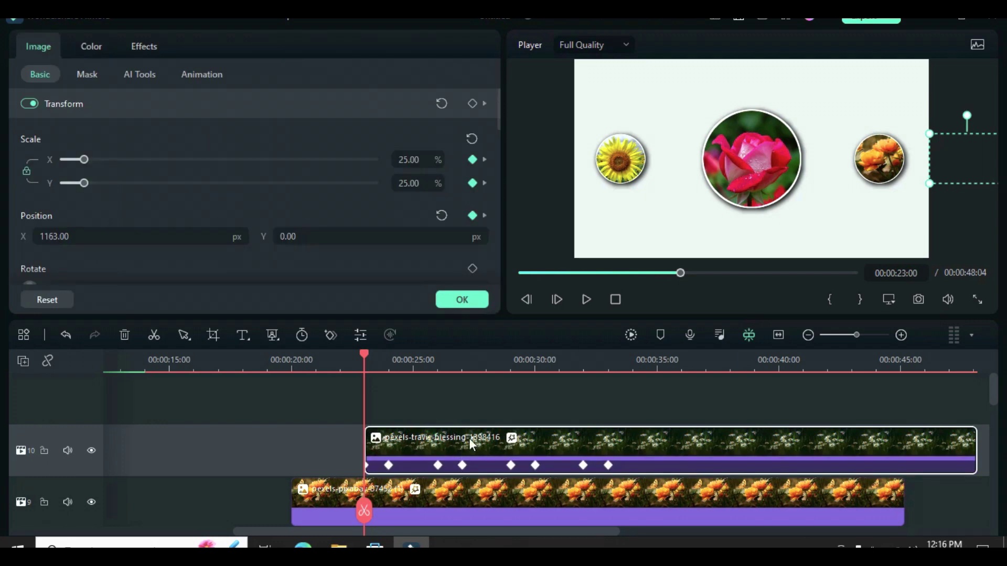
Add video track 11 and paste the copied red roses clip there at 00:00:26:00.
{"action": "left_click", "coordinate": [457, 299]}
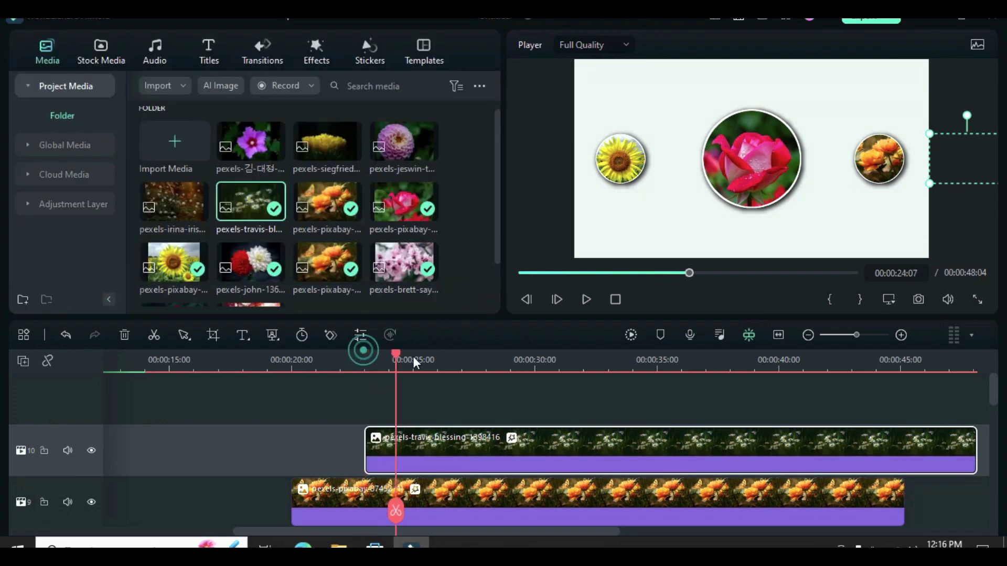
{"action": "left_click", "coordinate": [412, 360]}
{"action": "left_click", "coordinate": [443, 435]}
{"action": "left_click_drag", "start_coordinate": [414, 356], "coordinate": [439, 358]}
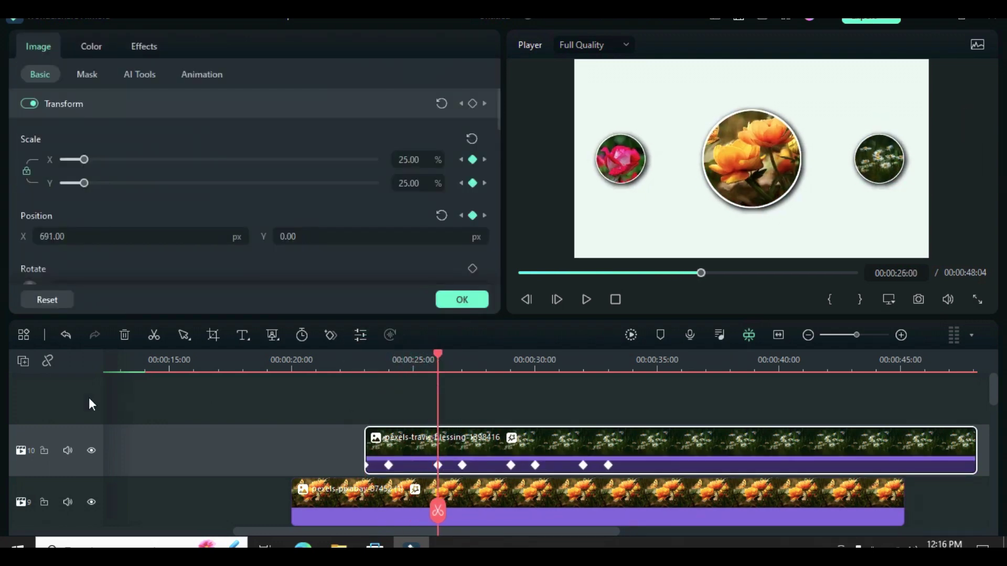
{"action": "right_click", "coordinate": [21, 378]}
{"action": "left_click", "coordinate": [60, 385]}
{"action": "right_click", "coordinate": [449, 442]}
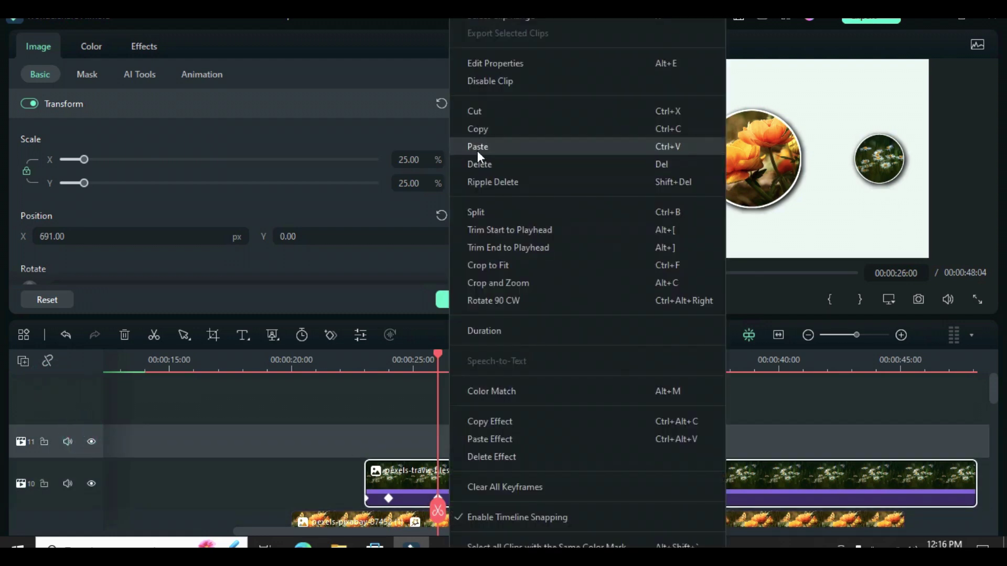
{"action": "left_click", "coordinate": [480, 144]}
Replace the pasted clip on track 11 with the yellow flowers picture on a black background.
{"action": "left_click", "coordinate": [464, 300]}
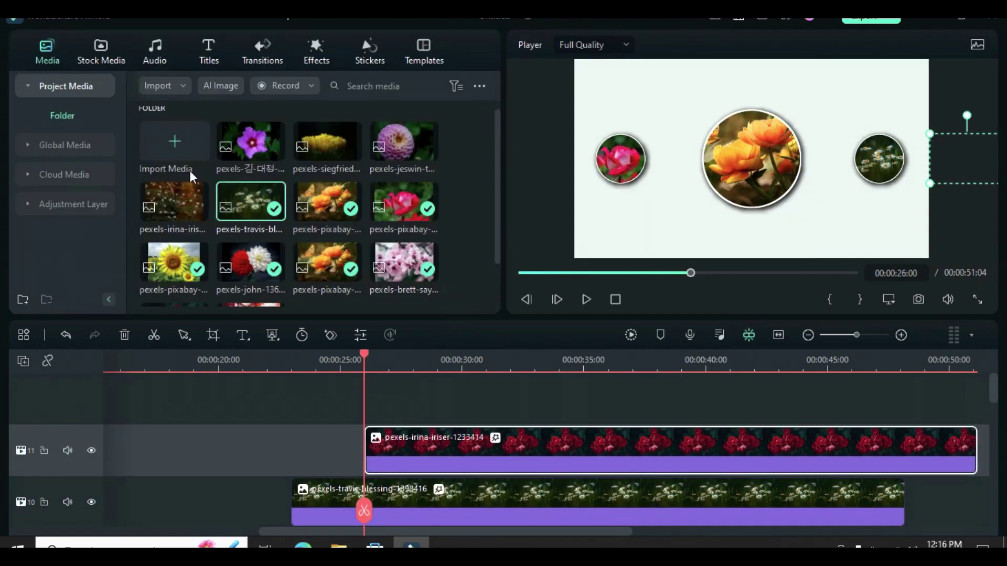
{"action": "left_click_drag", "start_coordinate": [317, 134], "coordinate": [448, 442]}
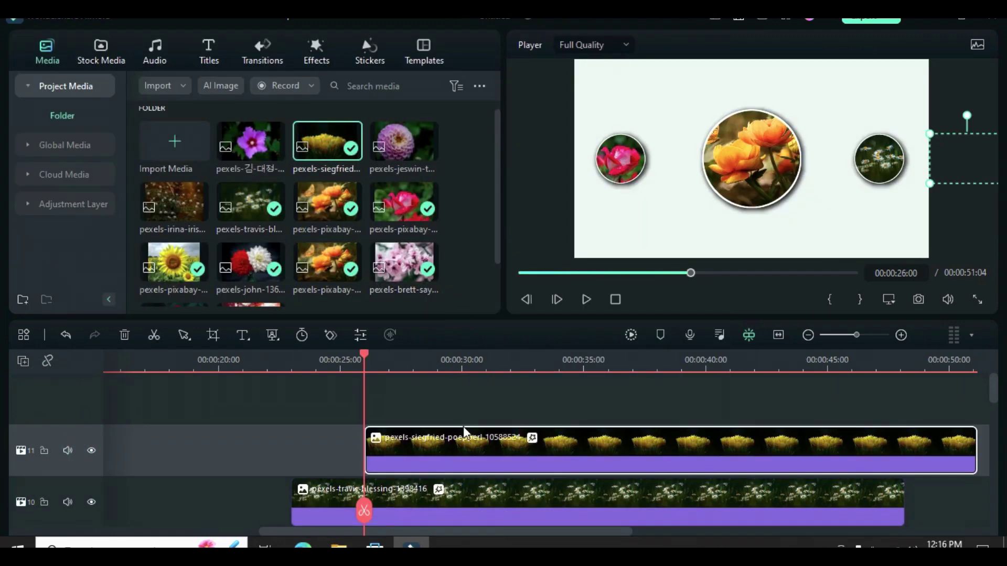
Paste the copied clip at 00:00:29:00 on new video track 12 and replace its picture with the pink dahlia.
{"action": "left_click_drag", "start_coordinate": [390, 362], "coordinate": [438, 360]}
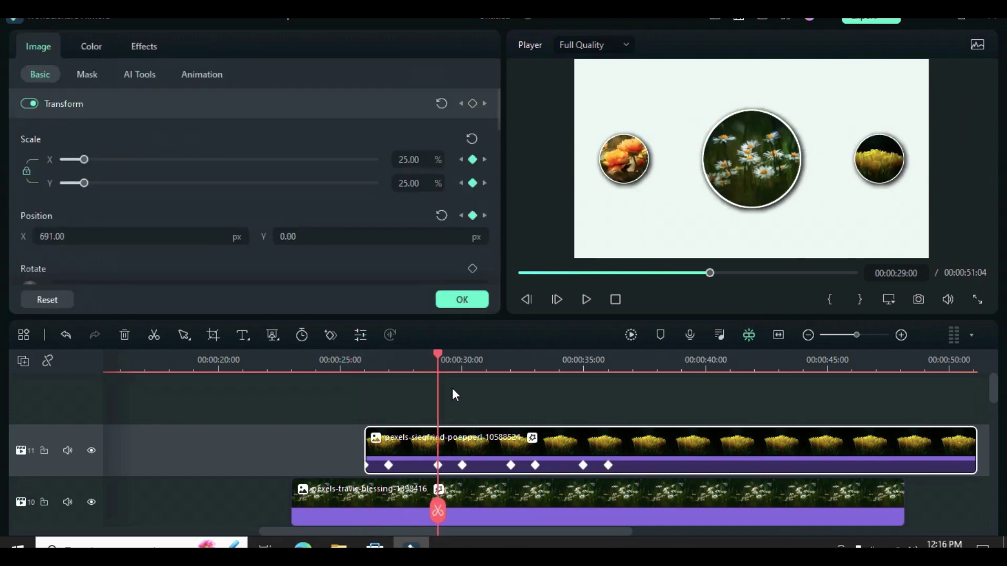
{"action": "left_click", "coordinate": [23, 361]}
{"action": "right_click", "coordinate": [455, 442]}
{"action": "left_click", "coordinate": [485, 149]}
{"action": "left_click", "coordinate": [461, 299]}
{"action": "left_click_drag", "start_coordinate": [403, 142], "coordinate": [455, 443]}
{"action": "left_click", "coordinate": [455, 443]}
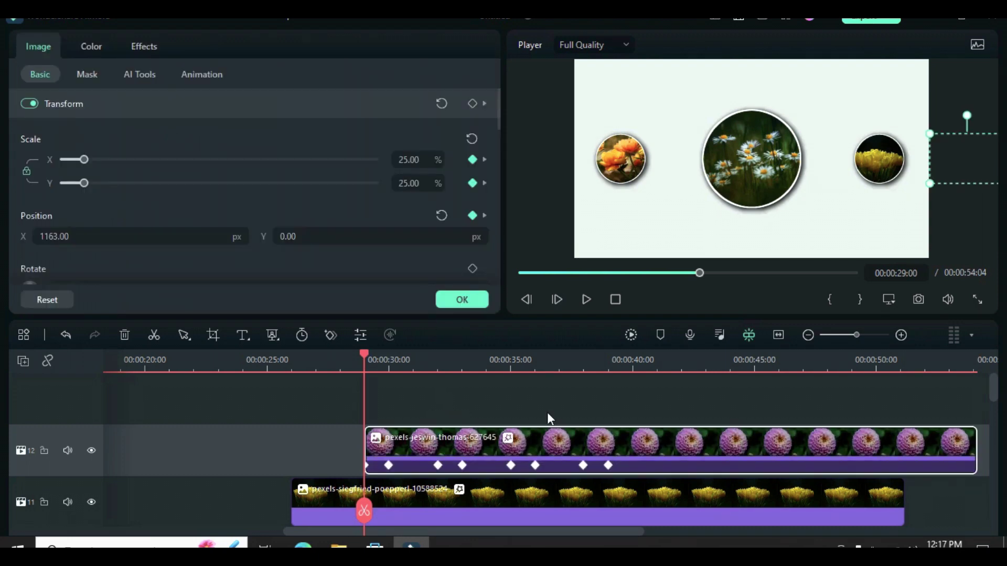
Extend the white background clip on track 1 to the end of the slideshow.
{"action": "left_click_drag", "start_coordinate": [371, 355], "coordinate": [443, 362]}
{"action": "left_click_drag", "start_coordinate": [992, 388], "coordinate": [996, 489]}
{"action": "left_click", "coordinate": [350, 469]}
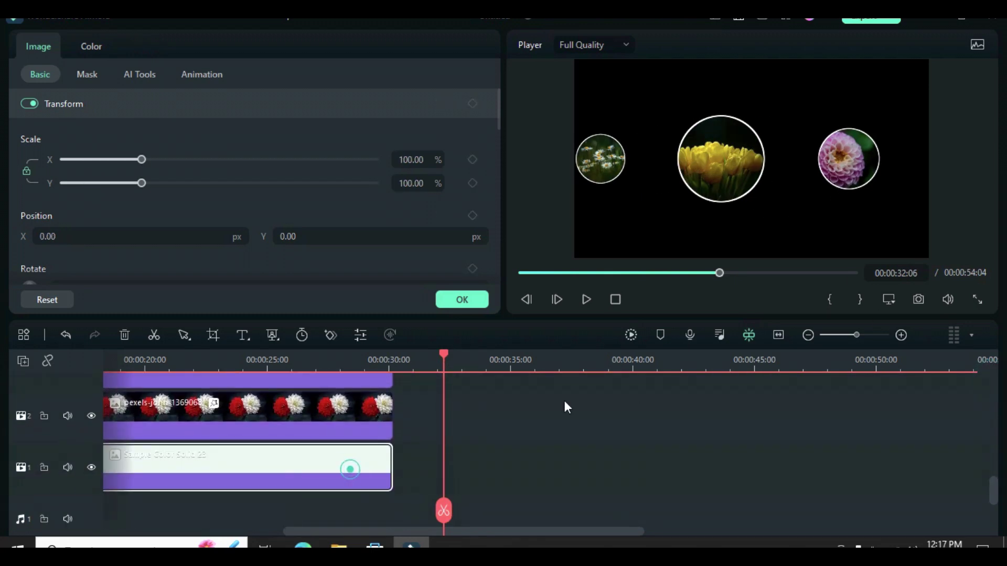
{"action": "left_click", "coordinate": [778, 335]}
{"action": "left_click_drag", "start_coordinate": [582, 463], "coordinate": [988, 387]}
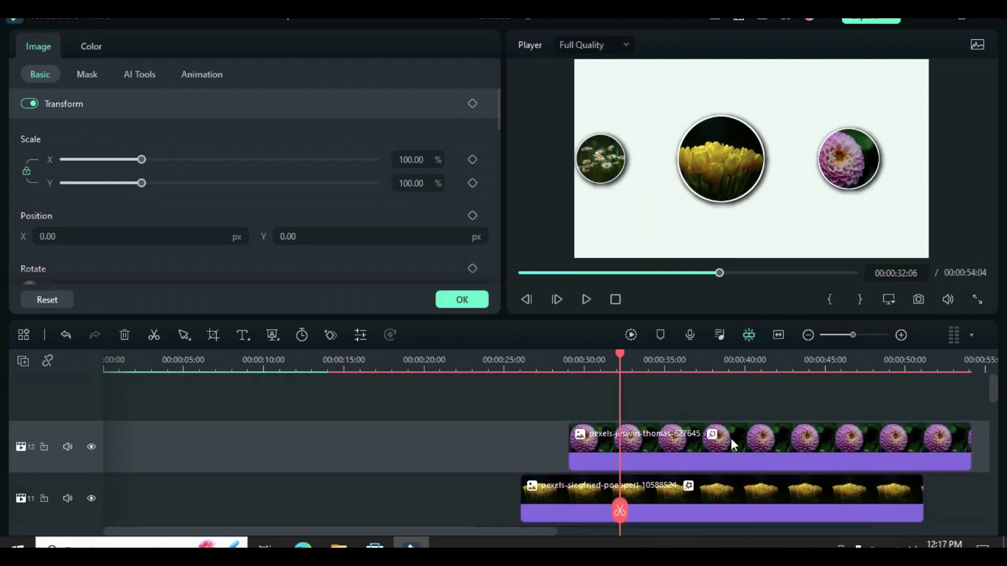
Split all clips that cross 00:00:33:00 at that time and delete the parts after it.
{"action": "left_click", "coordinate": [732, 440]}
{"action": "left_click", "coordinate": [632, 355]}
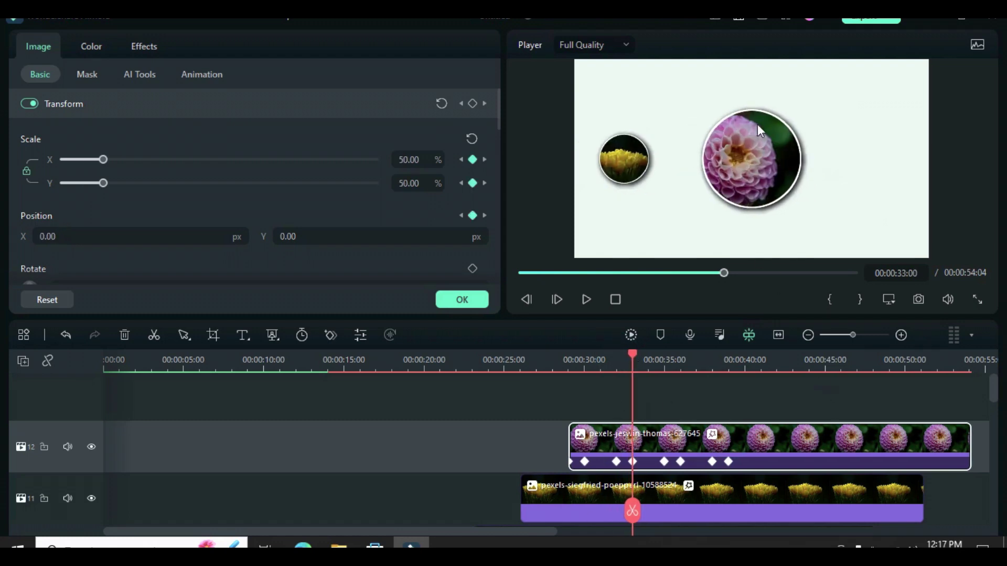
{"action": "left_click", "coordinate": [651, 404]}
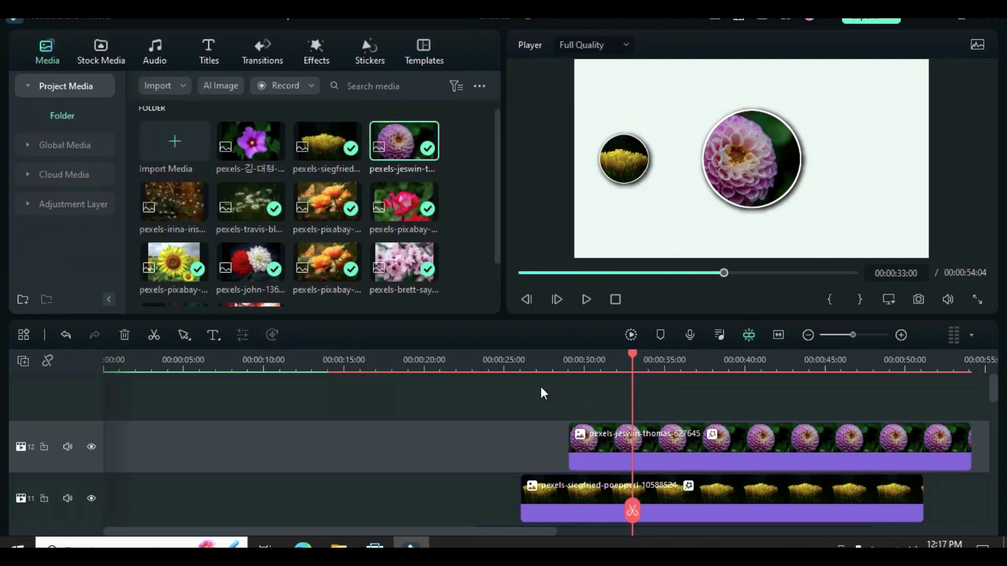
{"action": "scroll", "coordinate": [653, 423], "scroll_direction": "down", "scroll_amount": 10}
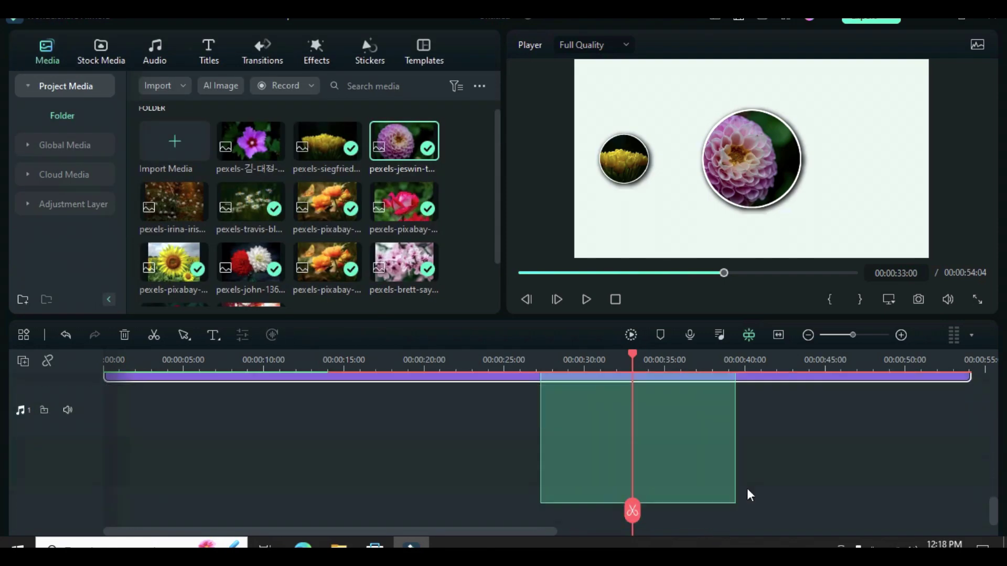
{"action": "scroll", "coordinate": [753, 471], "scroll_direction": "up", "scroll_amount": 10}
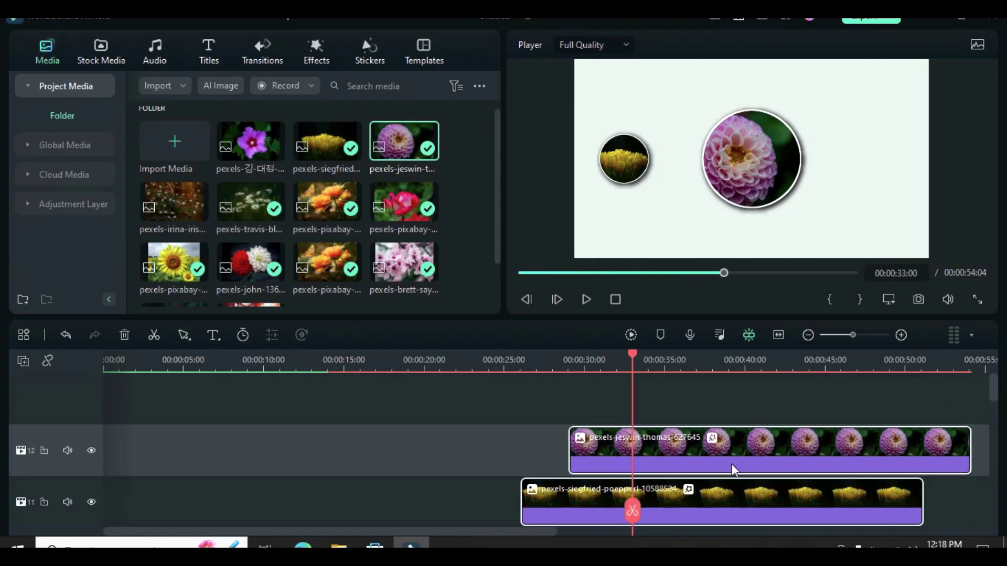
{"action": "left_click", "coordinate": [149, 336]}
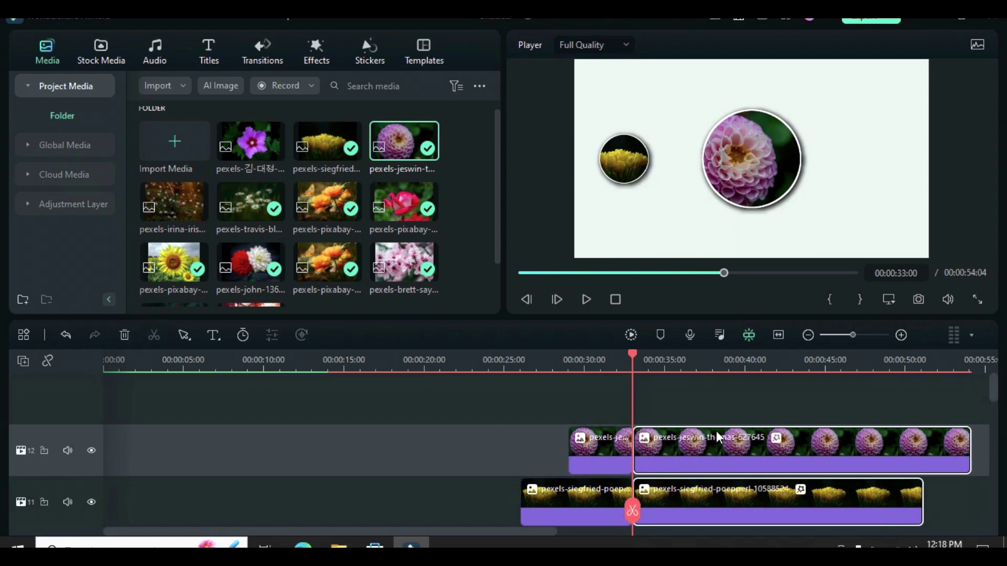
{"action": "scroll", "coordinate": [682, 440], "scroll_direction": "down", "scroll_amount": 1}
{"action": "left_click", "coordinate": [124, 335]}
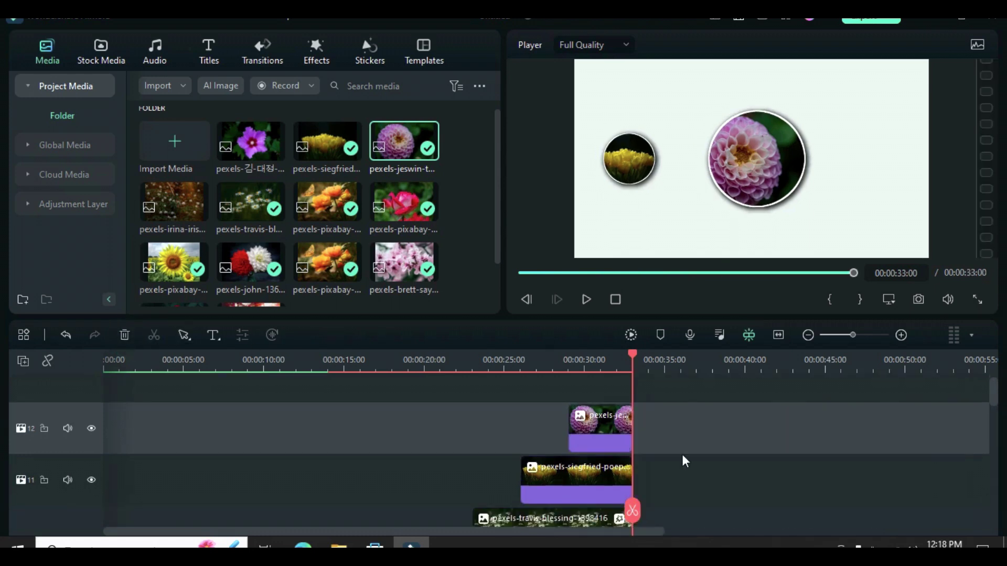
Return the playhead to the start of the timeline and set the track height to Small.
{"action": "scroll", "coordinate": [677, 457], "scroll_direction": "down", "scroll_amount": 5}
{"action": "scroll", "coordinate": [666, 458], "scroll_direction": "down", "scroll_amount": 3}
{"action": "scroll", "coordinate": [684, 396], "scroll_direction": "up", "scroll_amount": 3}
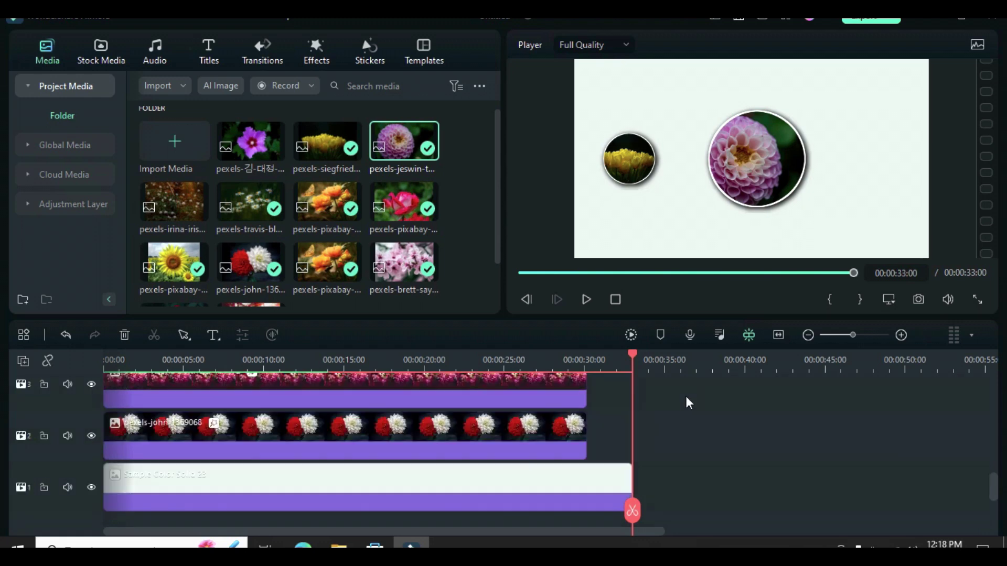
{"action": "scroll", "coordinate": [588, 399], "scroll_direction": "up", "scroll_amount": 4}
{"action": "left_click", "coordinate": [520, 272]}
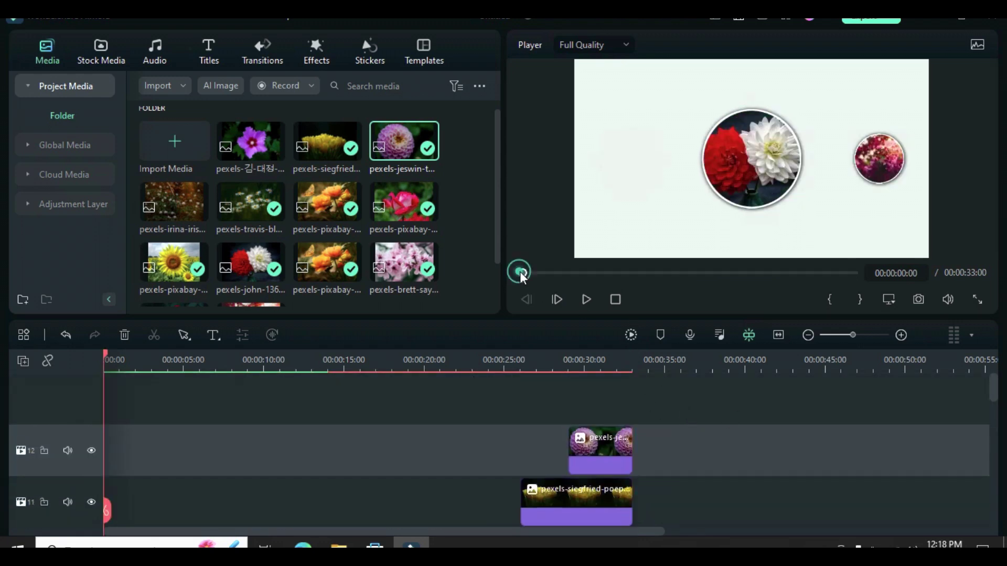
{"action": "right_click", "coordinate": [33, 373]}
{"action": "mouse_move", "coordinate": [80, 479]}
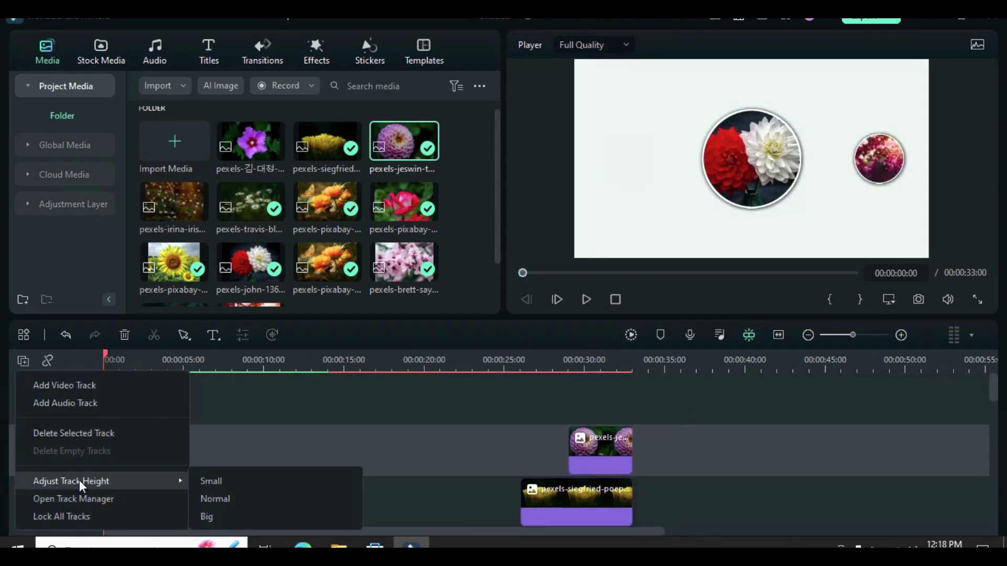
{"action": "left_click", "coordinate": [220, 482]}
{"action": "scroll", "coordinate": [694, 474], "scroll_direction": "down", "scroll_amount": 5}
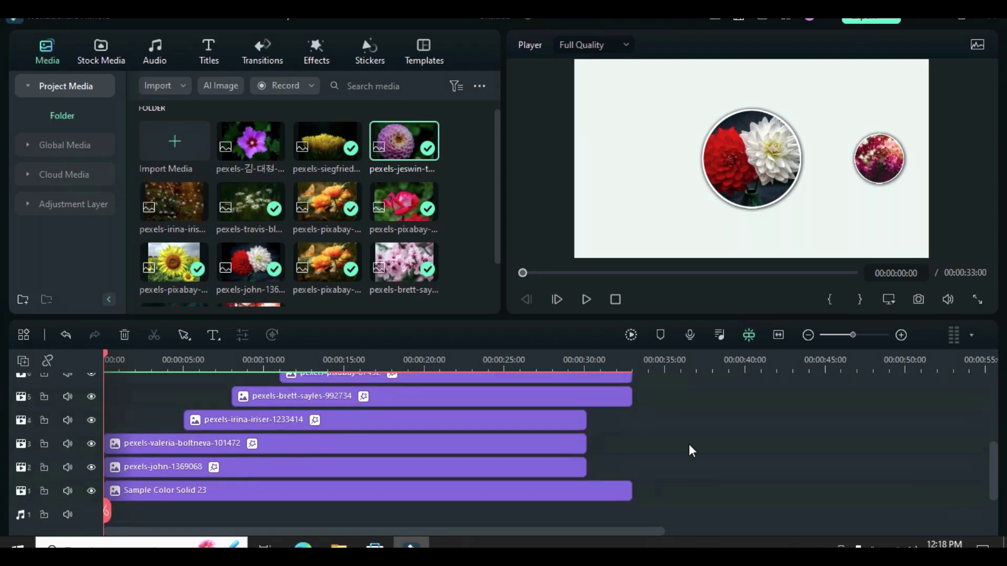
Render the timeline preview, play the whole slideshow and return to its start.
{"action": "left_click", "coordinate": [630, 334]}
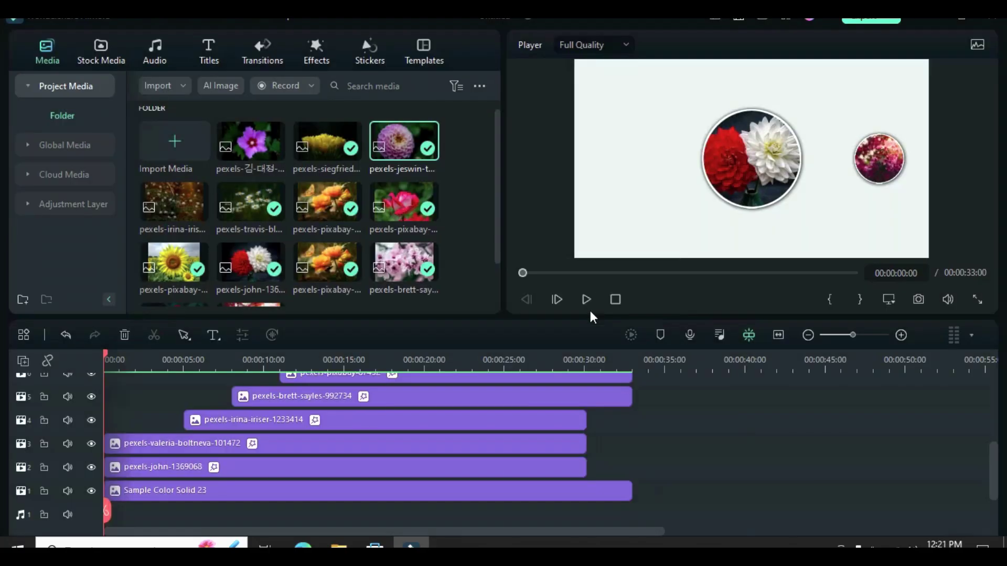
{"action": "left_click", "coordinate": [588, 299]}
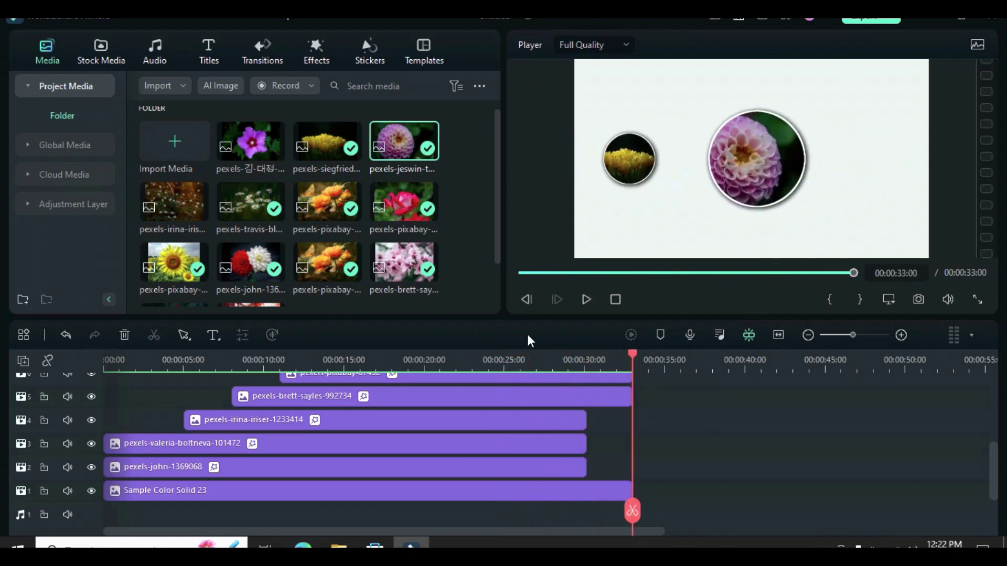
{"action": "left_click", "coordinate": [519, 273]}
{"action": "scroll", "coordinate": [382, 417], "scroll_direction": "up", "scroll_amount": 5}
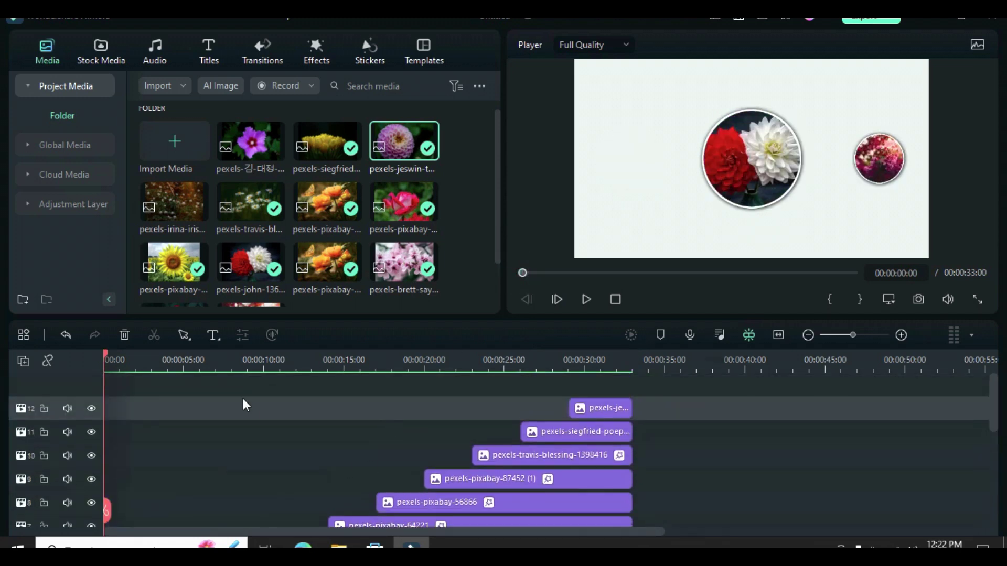
Lock all existing tracks and add an empty video track 13, with the playhead at 00:00:03:01.
{"action": "left_click_drag", "start_coordinate": [106, 352], "coordinate": [152, 368]}
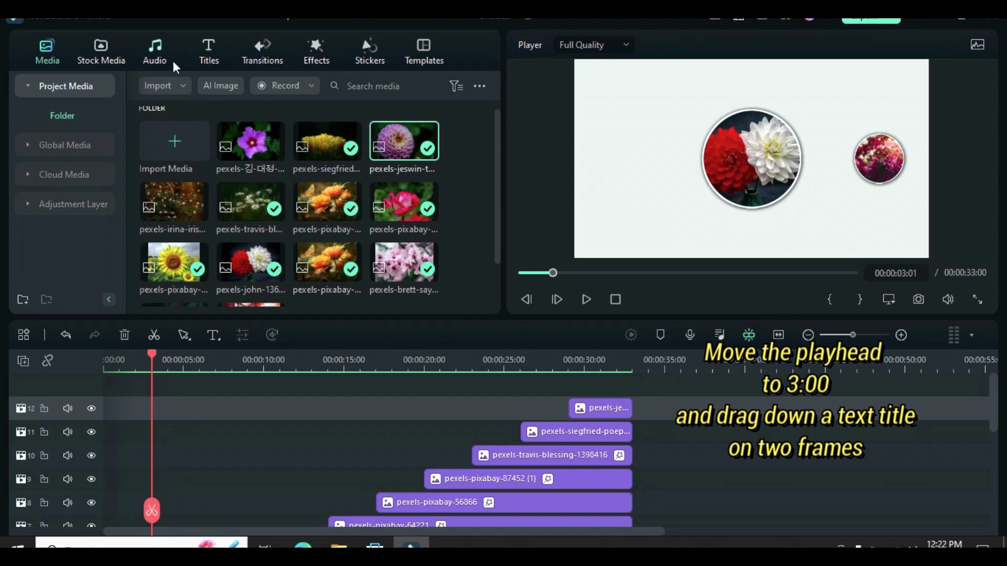
{"action": "left_click", "coordinate": [209, 47]}
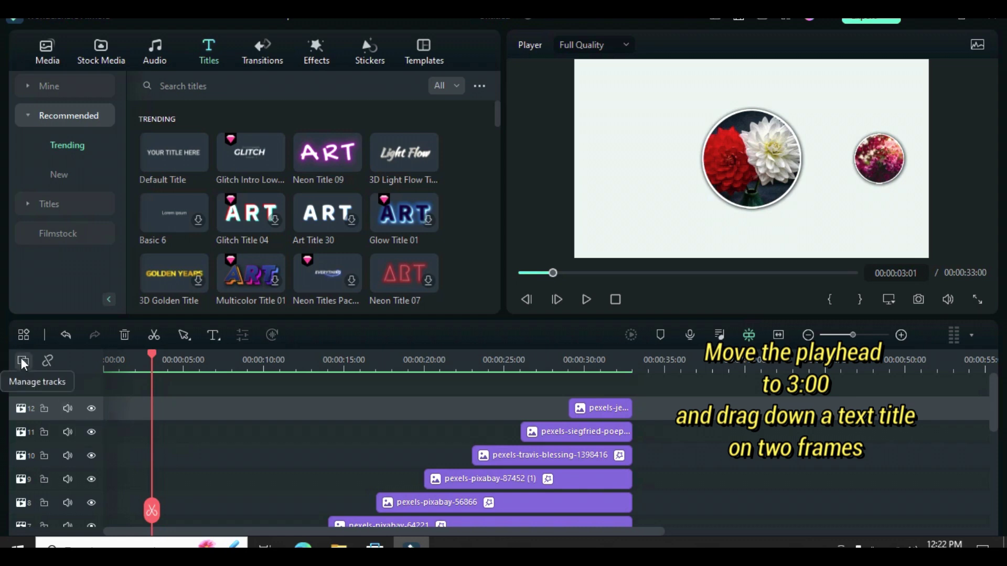
{"action": "left_click", "coordinate": [23, 362]}
{"action": "left_click", "coordinate": [71, 514]}
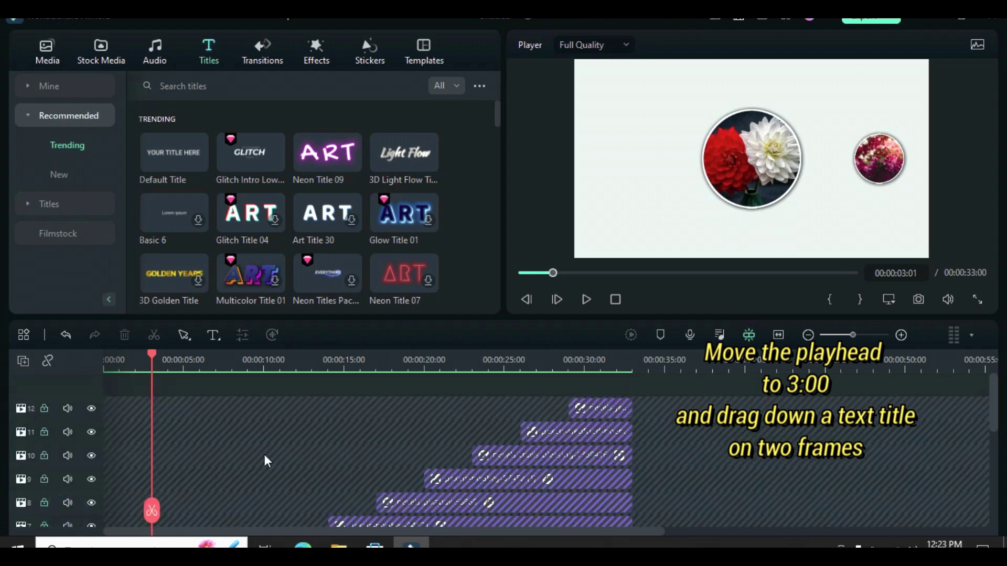
{"action": "left_click", "coordinate": [29, 364]}
{"action": "left_click", "coordinate": [61, 384]}
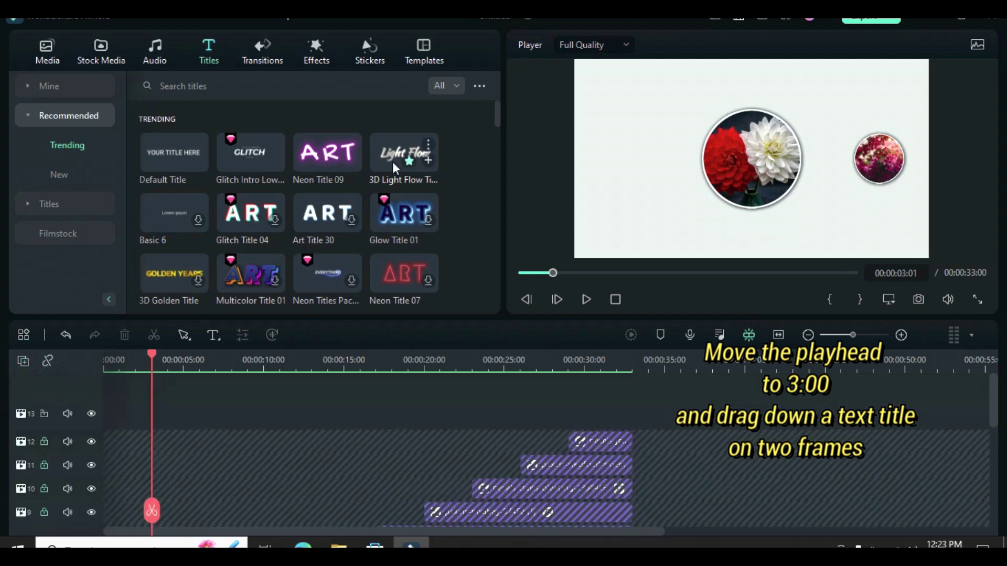
Place a 3D Light Flow title about two seconds long at 00:00:03:01 on track 13, reading "Caption 1" at size 42 below the centre picture.
{"action": "left_click_drag", "start_coordinate": [385, 173], "coordinate": [183, 409]}
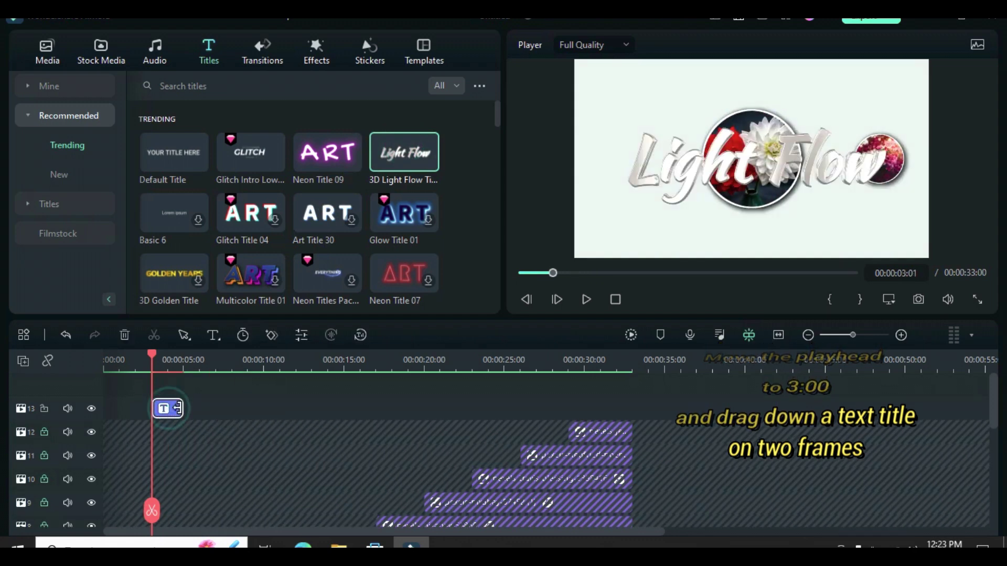
{"action": "double_click", "coordinate": [168, 409]}
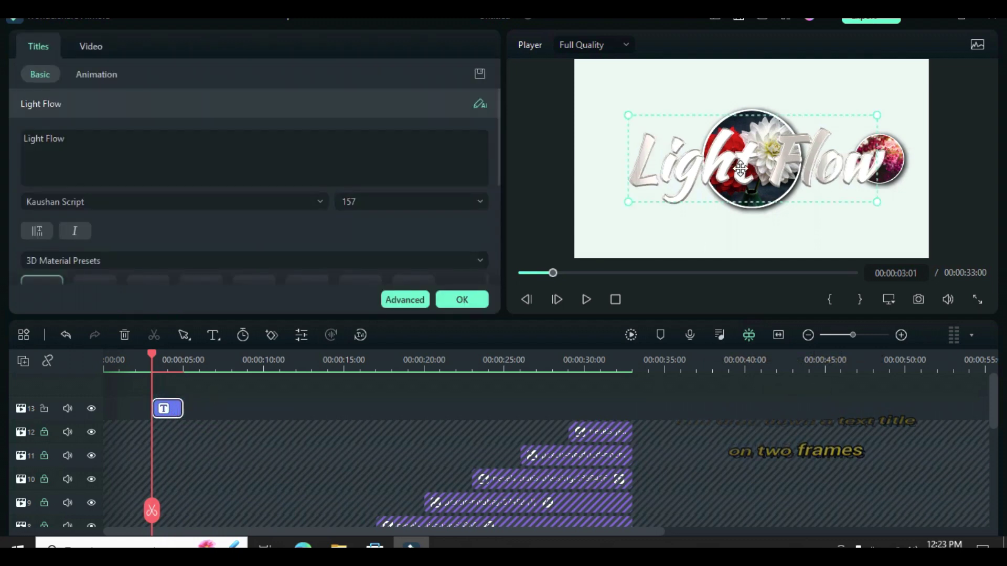
{"action": "left_click_drag", "start_coordinate": [750, 155], "coordinate": [753, 183]}
{"action": "left_click_drag", "start_coordinate": [875, 149], "coordinate": [756, 232]}
{"action": "left_click", "coordinate": [66, 138]}
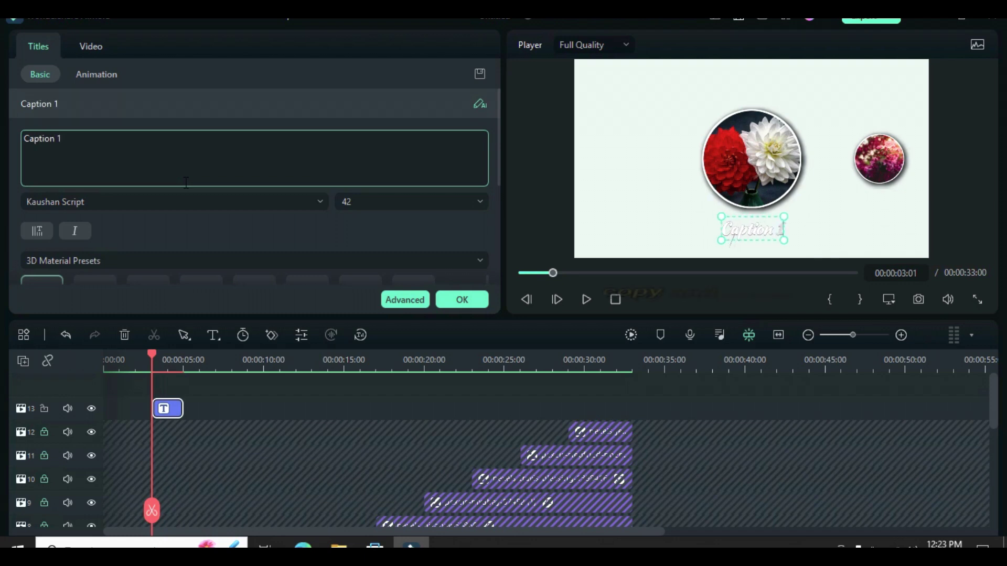
Copy the "Caption 1" title clip and render the timeline preview.
{"action": "right_click", "coordinate": [167, 410]}
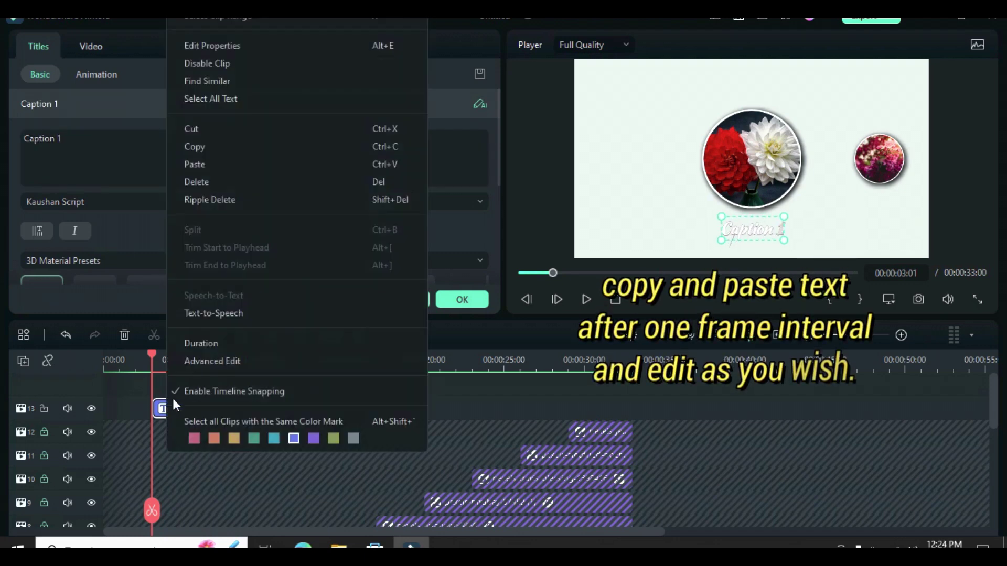
{"action": "left_click", "coordinate": [206, 149]}
{"action": "left_click_drag", "start_coordinate": [155, 352], "coordinate": [152, 355]}
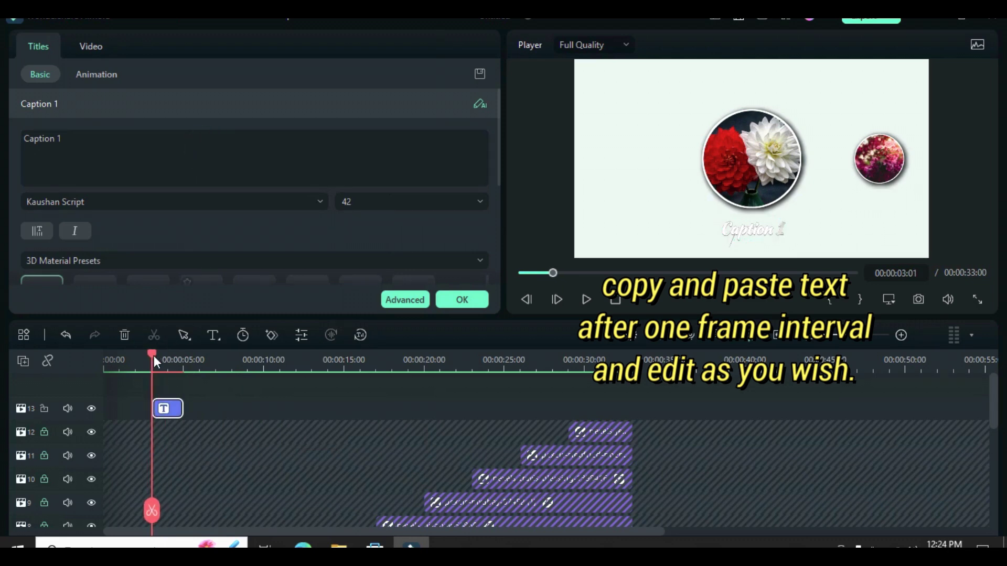
{"action": "left_click", "coordinate": [626, 337]}
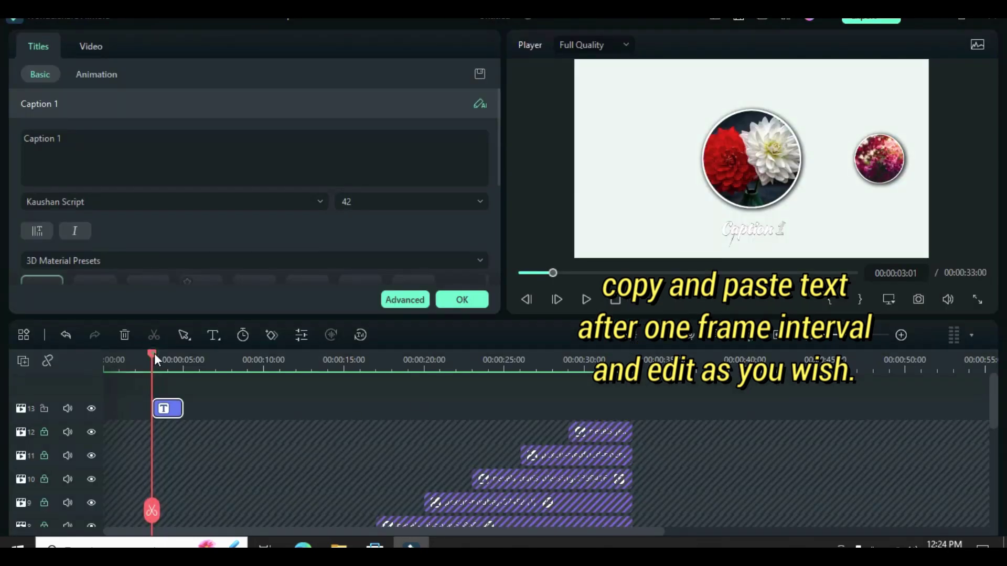
Paste the copied title at 00:00:06:01 on track 13 and change its text to "Caption 2".
{"action": "left_click_drag", "start_coordinate": [154, 354], "coordinate": [199, 362]}
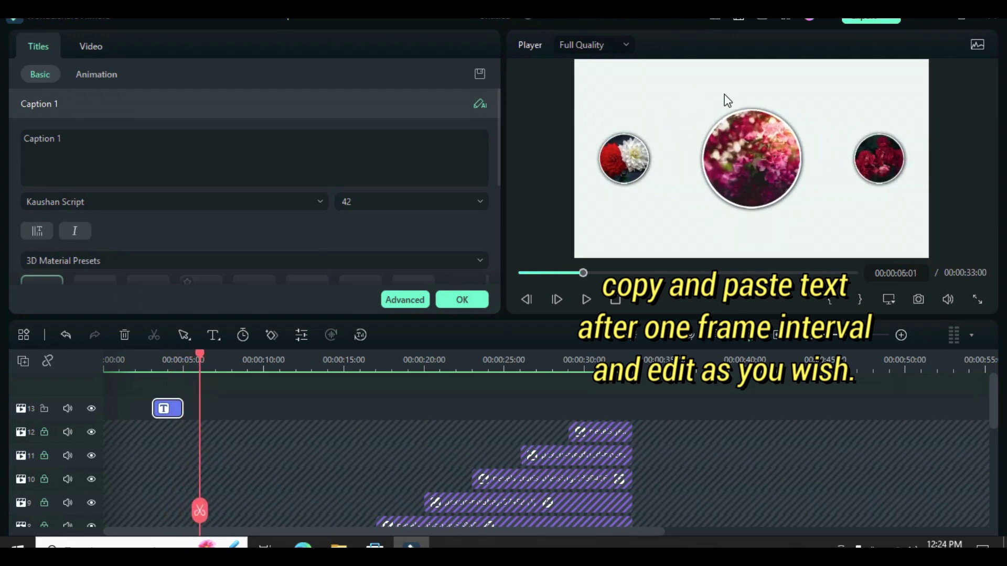
{"action": "right_click", "coordinate": [211, 404]}
{"action": "left_click", "coordinate": [243, 162]}
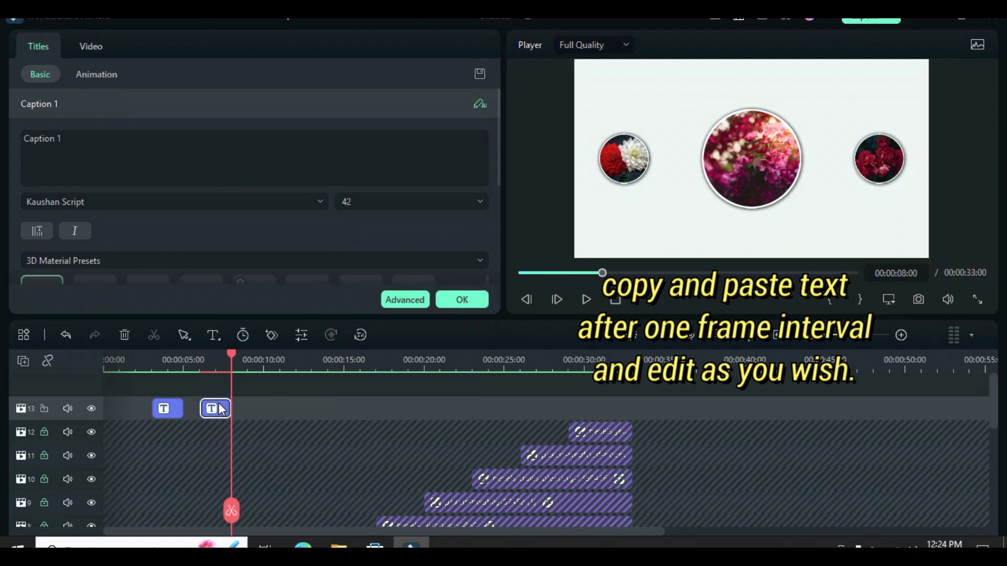
{"action": "left_click", "coordinate": [219, 408]}
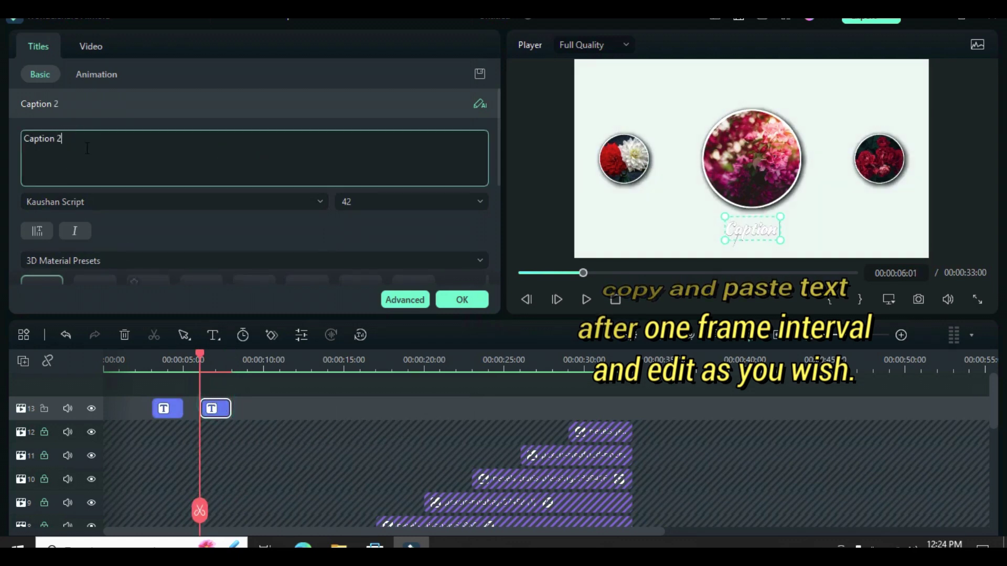
Paste the title on track 13 at about 00:00:09:00 and change its text to "Caption 3".
{"action": "left_click_drag", "start_coordinate": [201, 357], "coordinate": [247, 357]}
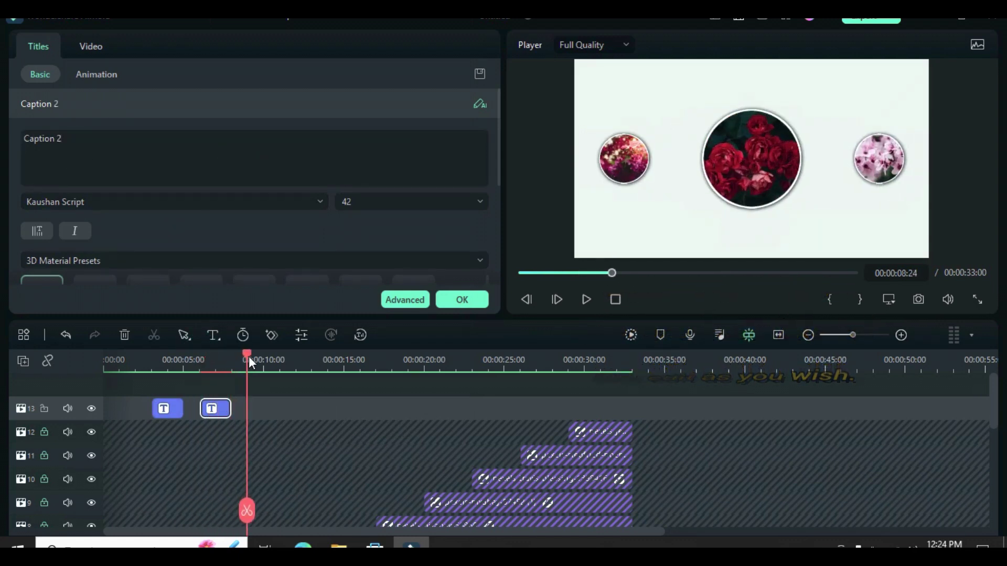
{"action": "key", "text": "ctrl+v"}
{"action": "left_click", "coordinate": [146, 178]}
{"action": "key", "text": "BackSpace"}
{"action": "type", "text": "3"}
Paste the title on track 13 at about 00:00:12:00 and update its caption number.
{"action": "left_click", "coordinate": [279, 357]}
{"action": "left_click", "coordinate": [295, 360]}
{"action": "key", "text": "ctrl+v"}
{"action": "left_click", "coordinate": [75, 148]}
Paste the title on track 13 at about 00:00:15:00 and change its text to "Caption 5".
{"action": "left_click_drag", "start_coordinate": [295, 355], "coordinate": [388, 356]}
{"action": "key", "text": "ctrl+v"}
{"action": "left_click", "coordinate": [75, 148]}
{"action": "key", "text": "BackSpace"}
{"action": "type", "text": "5"}
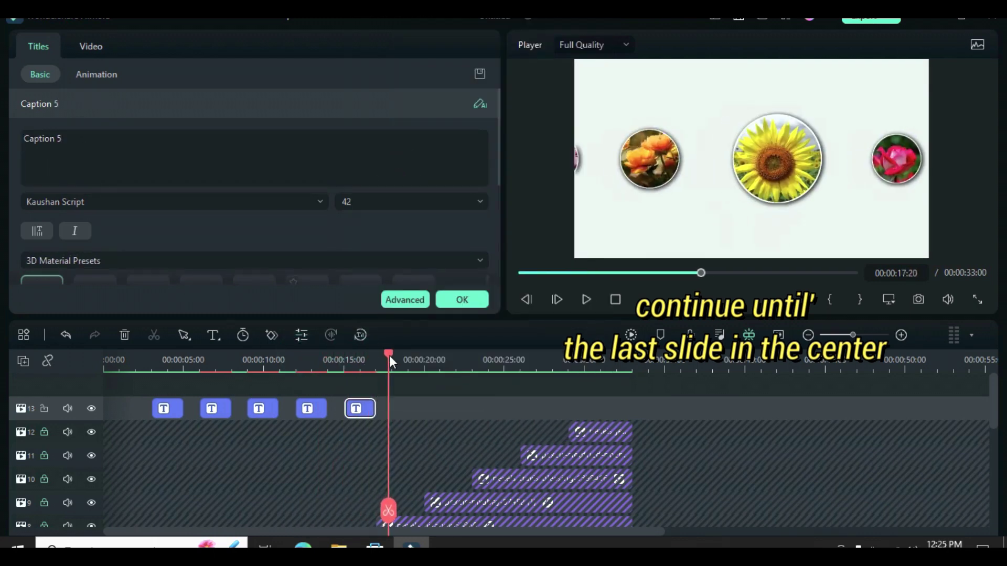
Paste the title on track 13 at 00:00:17:24 and change its text to "Caption 6".
{"action": "key", "text": "ctrl+v"}
{"action": "left_click", "coordinate": [76, 141]}
{"action": "key", "text": "BackSpace"}
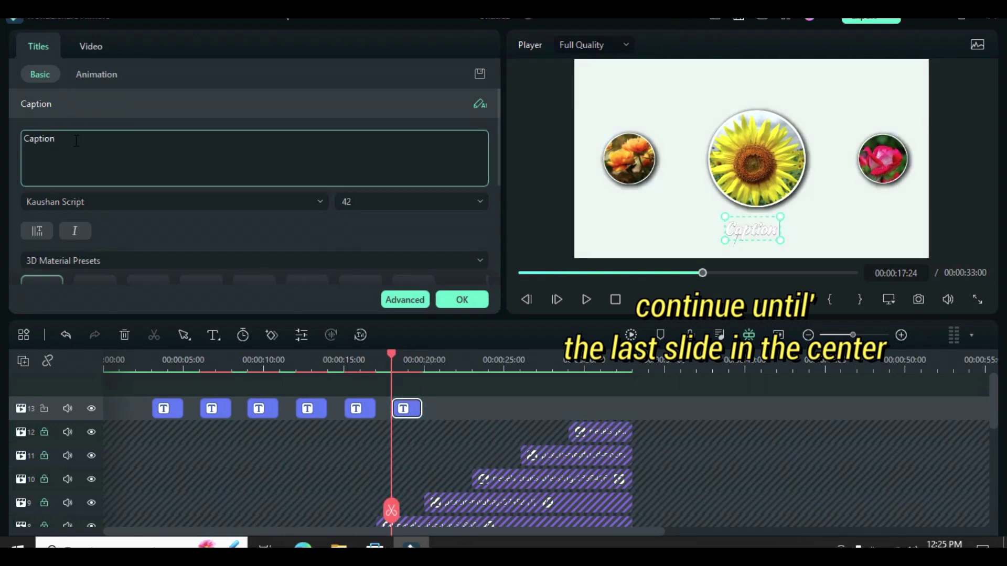
Paste the title on track 13 at 00:00:21:00 and change its text to "Caption 7".
{"action": "left_click_drag", "start_coordinate": [389, 369], "coordinate": [441, 357]}
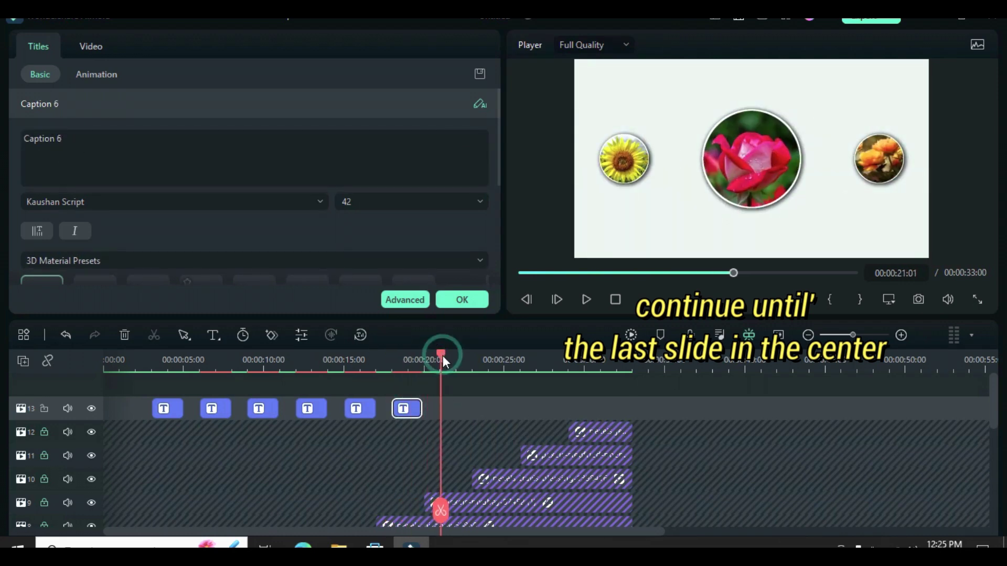
{"action": "right_click", "coordinate": [447, 400]}
{"action": "left_click", "coordinate": [456, 389]}
{"action": "left_click", "coordinate": [97, 145]}
{"action": "key", "text": "BackSpace"}
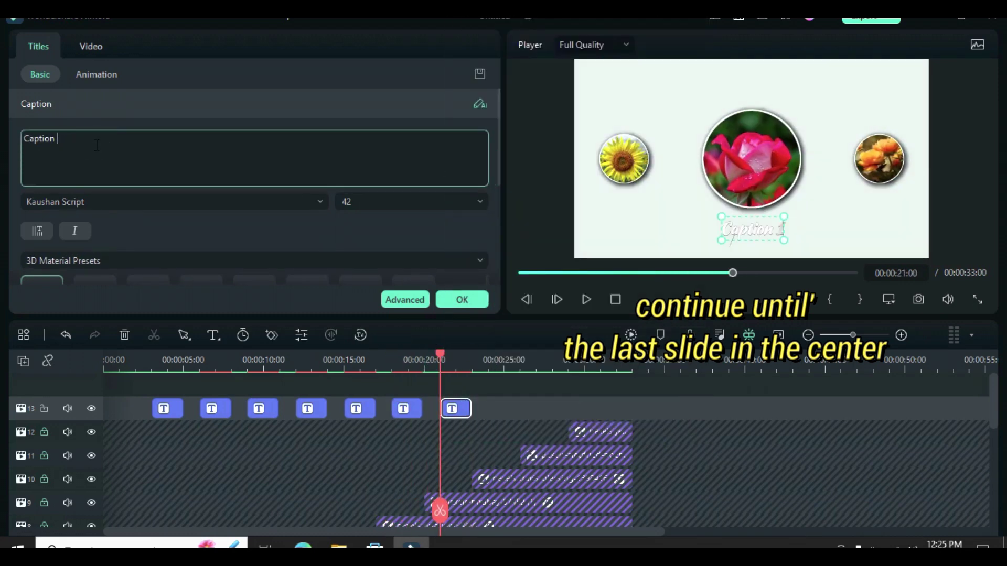
{"action": "type", "text": "7"}
Paste the title on track 13 at 00:00:24:01 and change its text to "Caption 8".
{"action": "left_click_drag", "start_coordinate": [457, 361], "coordinate": [487, 355]}
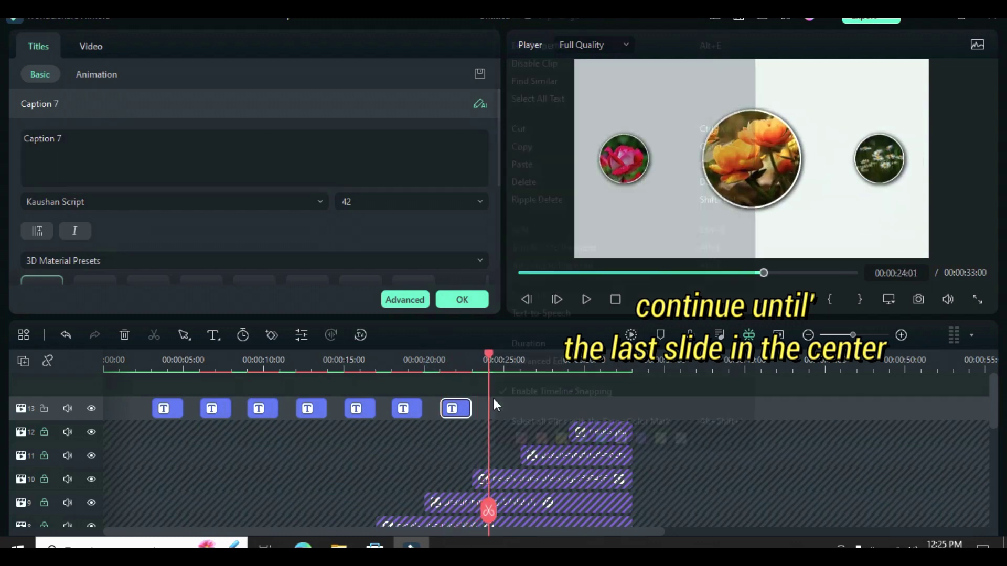
{"action": "right_click", "coordinate": [493, 398]}
{"action": "left_click", "coordinate": [502, 388]}
{"action": "left_click", "coordinate": [101, 147]}
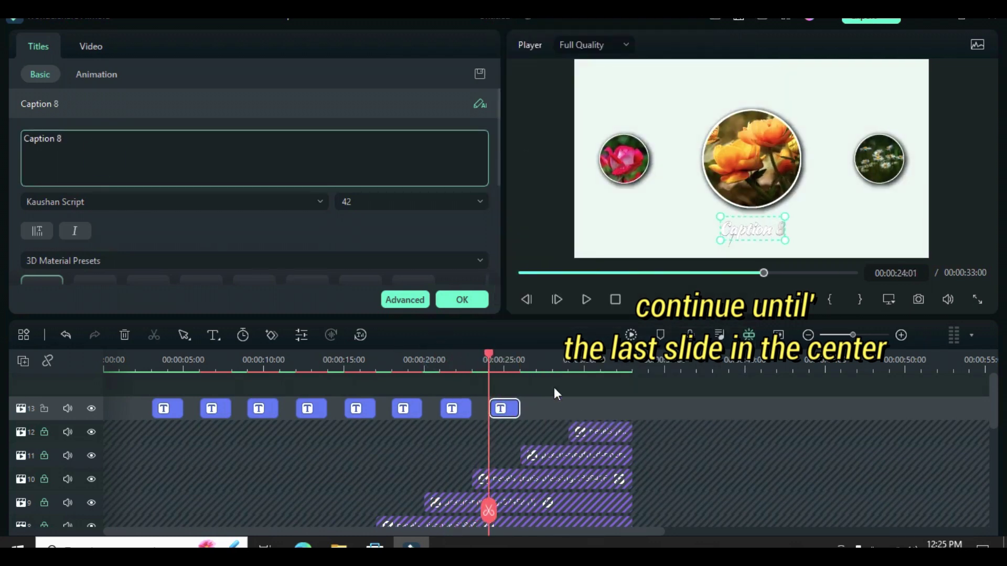
Paste the title on track 13 at 00:00:27:02 and change its text to "Caption 9".
{"action": "left_click_drag", "start_coordinate": [514, 357], "coordinate": [540, 369]}
{"action": "right_click", "coordinate": [548, 412]}
{"action": "left_click", "coordinate": [558, 403]}
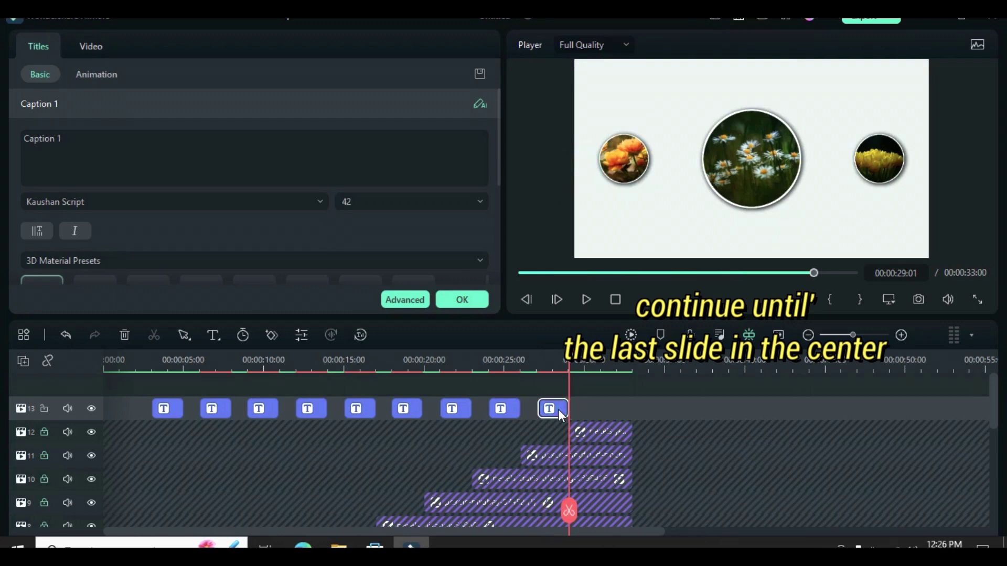
{"action": "left_click", "coordinate": [105, 149]}
{"action": "key", "text": "BackSpace"}
{"action": "type", "text": "9"}
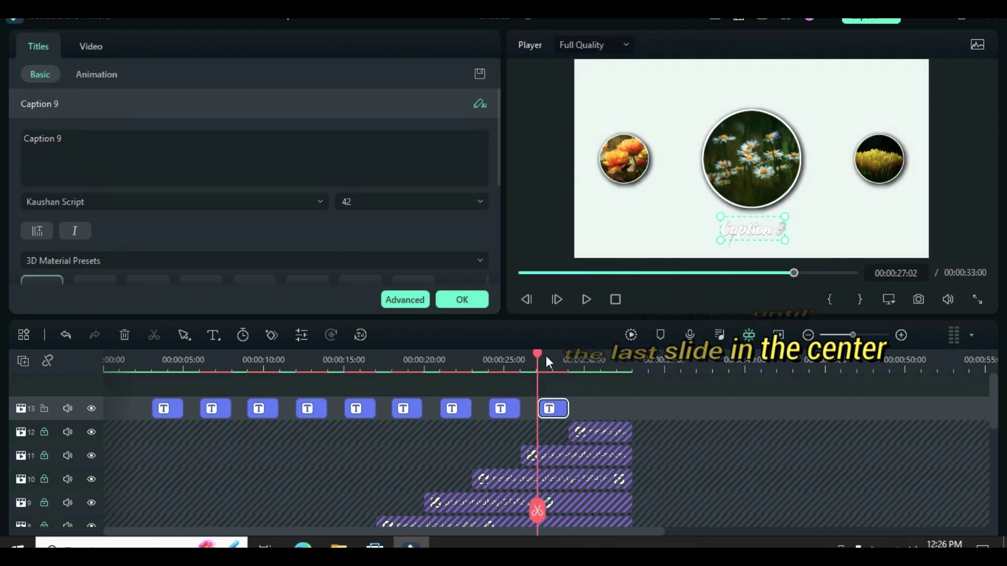
Paste the title on track 13 at about 00:00:30:00 and change its text to "Caption 10".
{"action": "left_click_drag", "start_coordinate": [546, 358], "coordinate": [584, 357]}
{"action": "right_click", "coordinate": [587, 452]}
{"action": "left_click", "coordinate": [614, 165]}
{"action": "left_click", "coordinate": [80, 146]}
{"action": "type", "text": "0"}
Unlock all tracks and extend the picture clips to end at 00:00:35:02.
{"action": "mouse_move", "coordinate": [585, 356]}
{"action": "left_mouse_down"}
{"action": "mouse_move", "coordinate": [633, 356]}
{"action": "mouse_move", "coordinate": [601, 356]}
{"action": "left_mouse_up"}
{"action": "left_click", "coordinate": [80, 512]}
{"action": "left_click", "coordinate": [67, 518]}
{"action": "left_click_drag", "start_coordinate": [648, 405], "coordinate": [631, 363]}
{"action": "left_click", "coordinate": [625, 397]}
Paste the title on track 13 at 00:00:33:00 and change its text to "Caption 11".
{"action": "left_click", "coordinate": [616, 360]}
{"action": "left_click", "coordinate": [645, 360]}
{"action": "right_click", "coordinate": [650, 394]}
{"action": "left_click", "coordinate": [676, 162]}
{"action": "double_click", "coordinate": [648, 393]}
{"action": "left_click", "coordinate": [104, 149]}
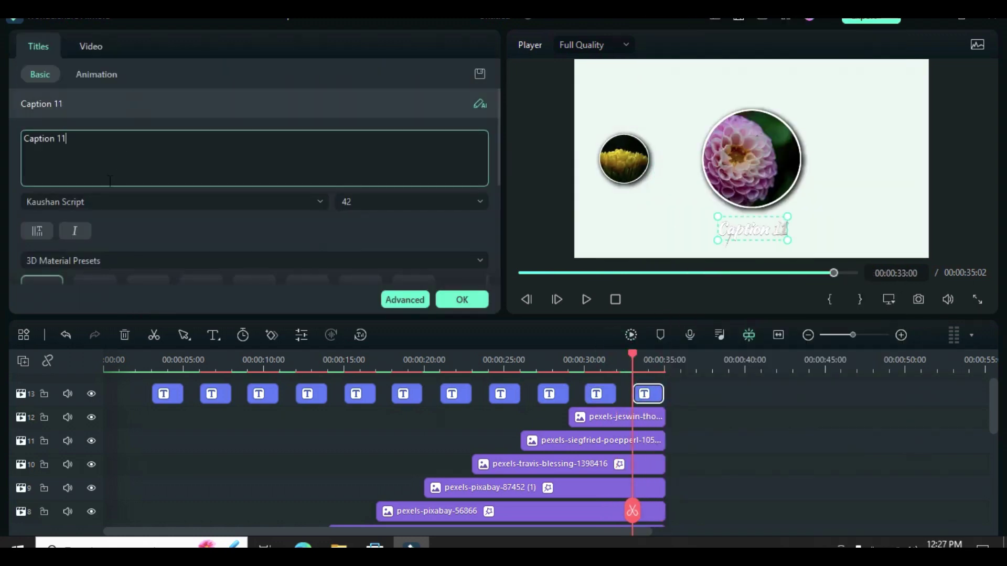
Render a preview of the captioned slideshow for smooth playback.
{"action": "mouse_move", "coordinate": [630, 357]}
{"action": "left_mouse_down"}
{"action": "mouse_move", "coordinate": [665, 354]}
{"action": "mouse_move", "coordinate": [645, 356]}
{"action": "left_mouse_up"}
{"action": "left_click", "coordinate": [631, 336]}
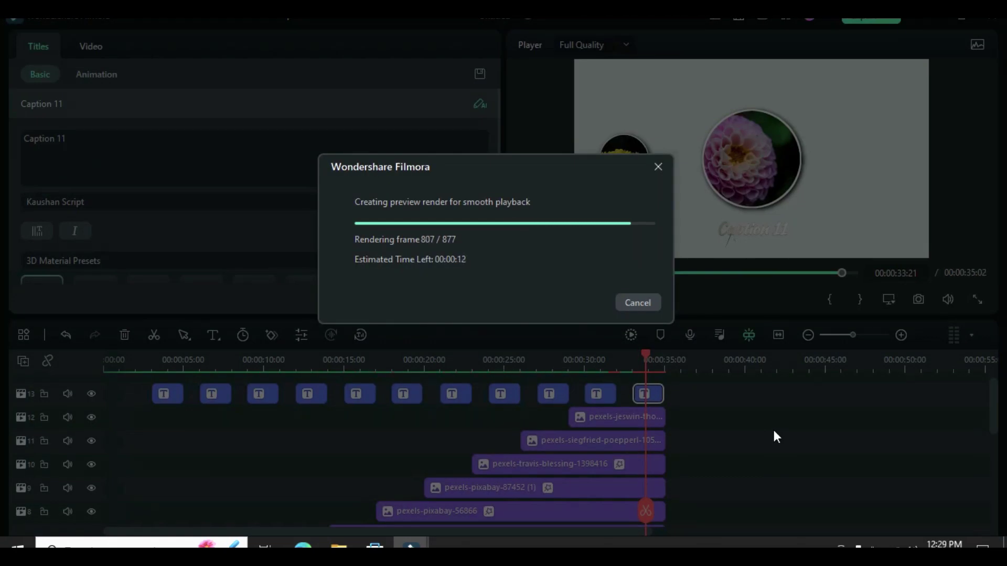
{"action": "scroll", "coordinate": [720, 395], "scroll_direction": "down", "scroll_amount": 5}
{"action": "scroll", "coordinate": [718, 396], "scroll_direction": "up", "scroll_amount": 6}
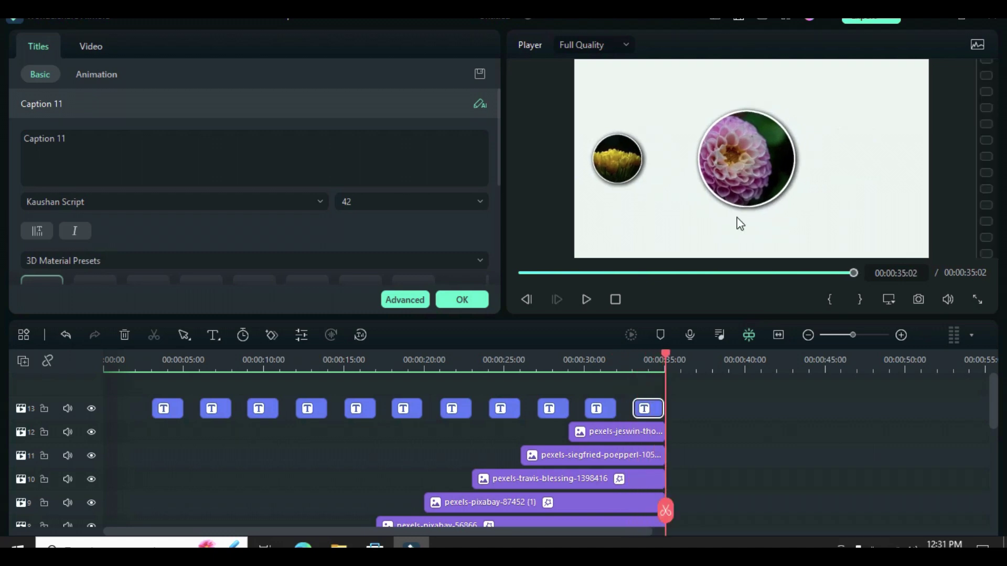
Lock all existing tracks and add an empty video track above the titles, with the playhead at the start.
{"action": "left_click", "coordinate": [23, 361]}
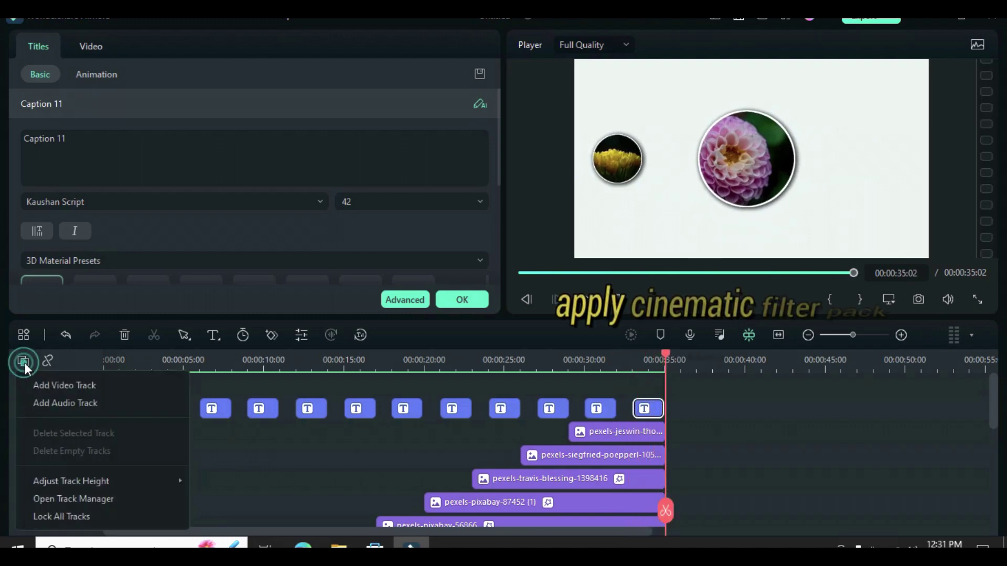
{"action": "left_click", "coordinate": [83, 513]}
{"action": "key", "text": "Home"}
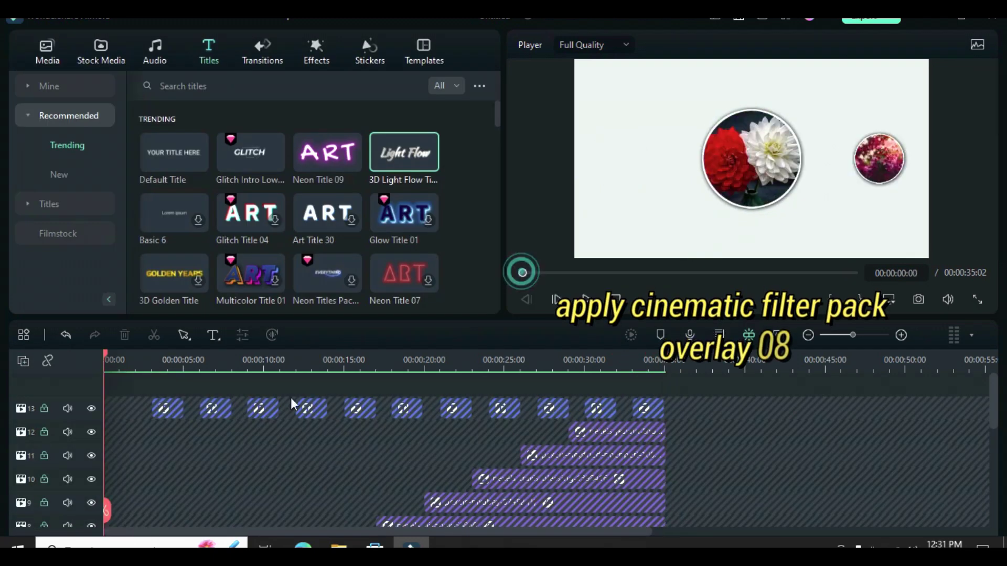
{"action": "left_click", "coordinate": [23, 361]}
{"action": "left_click", "coordinate": [58, 386]}
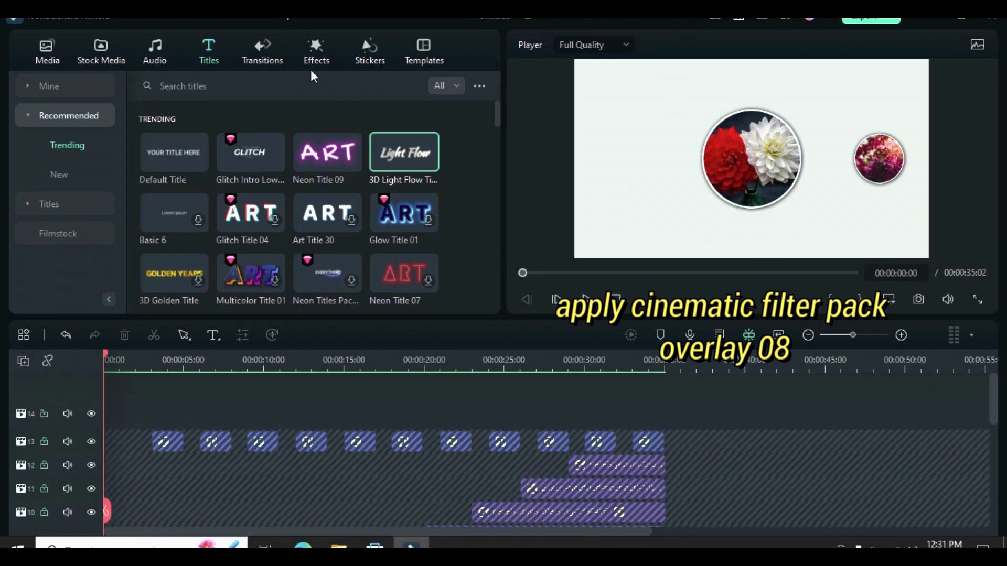
Search the downloaded effects for "cinematic filters".
{"action": "left_click", "coordinate": [316, 58]}
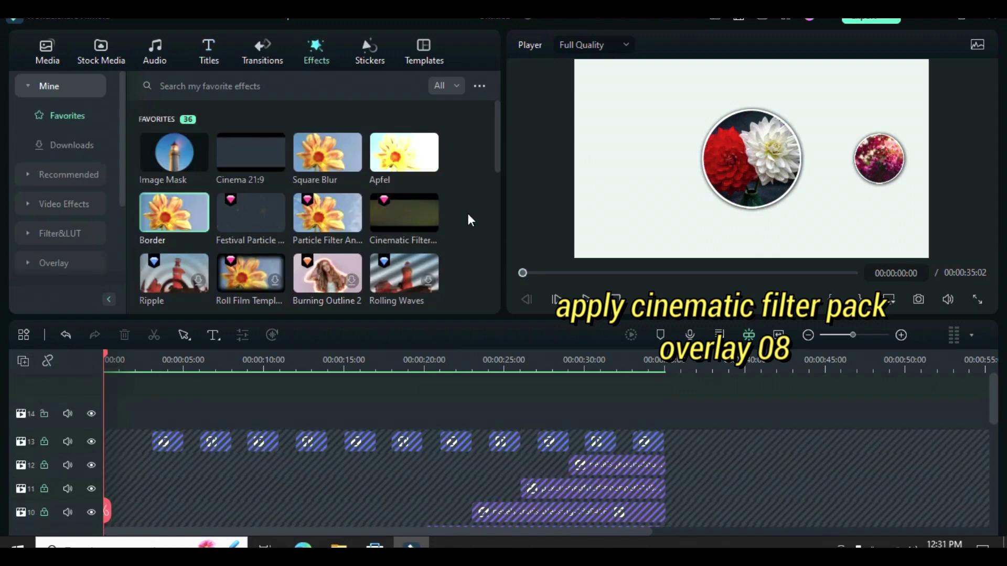
{"action": "left_click_drag", "start_coordinate": [499, 134], "coordinate": [499, 167]}
{"action": "left_click", "coordinate": [70, 146]}
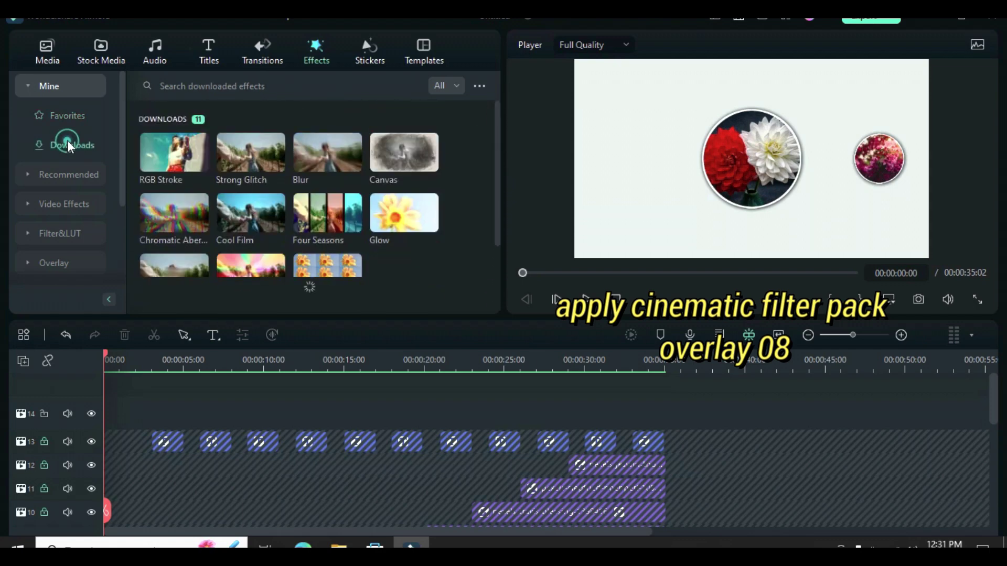
{"action": "left_click", "coordinate": [175, 86]}
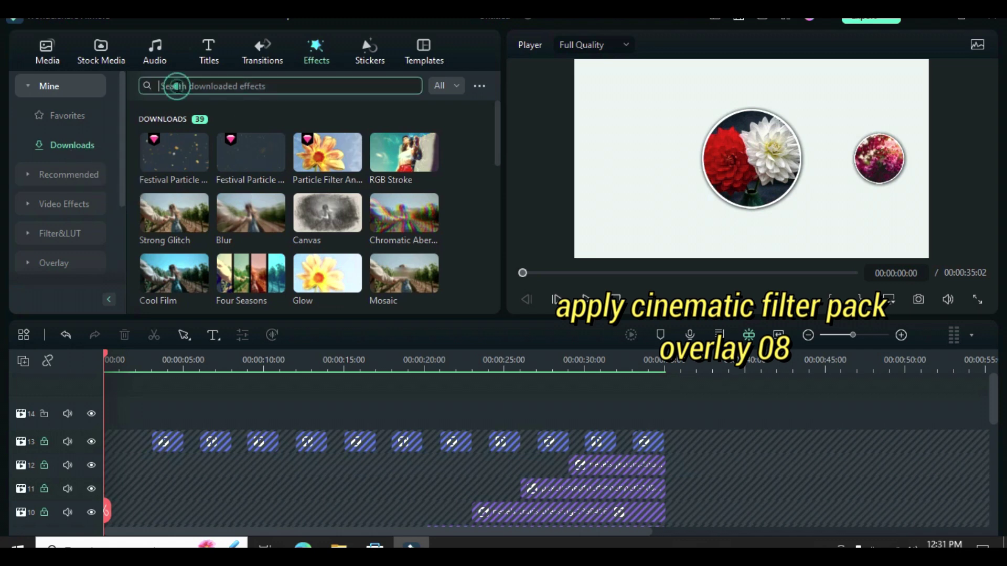
{"action": "key", "text": "Return"}
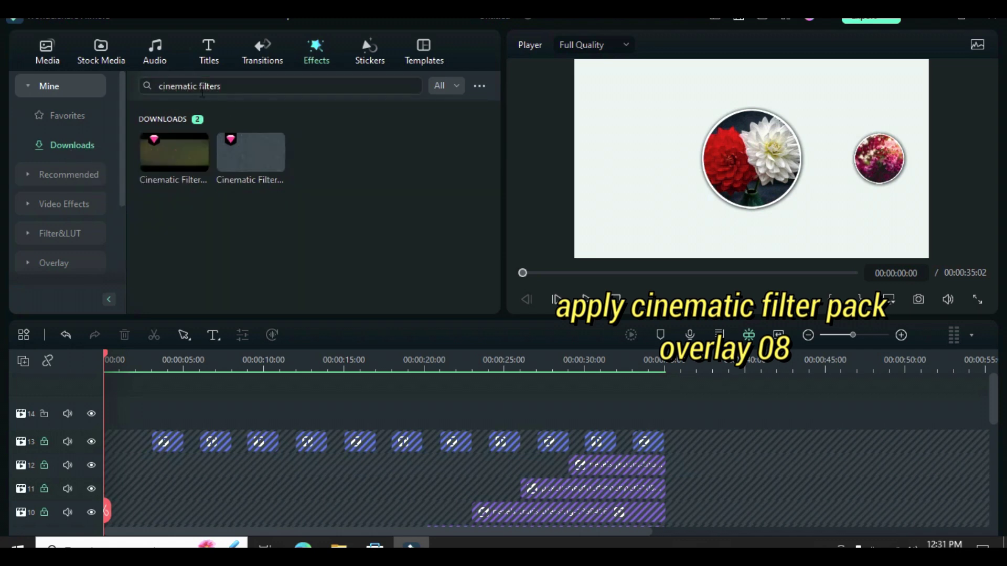
Cover the whole slideshow with the Cinematic Filters Pack Overlay 08 effect on track 14 and render the preview.
{"action": "left_click_drag", "start_coordinate": [239, 157], "coordinate": [112, 411]}
{"action": "left_click_drag", "start_coordinate": [185, 408], "coordinate": [658, 415]}
{"action": "left_click", "coordinate": [631, 336]}
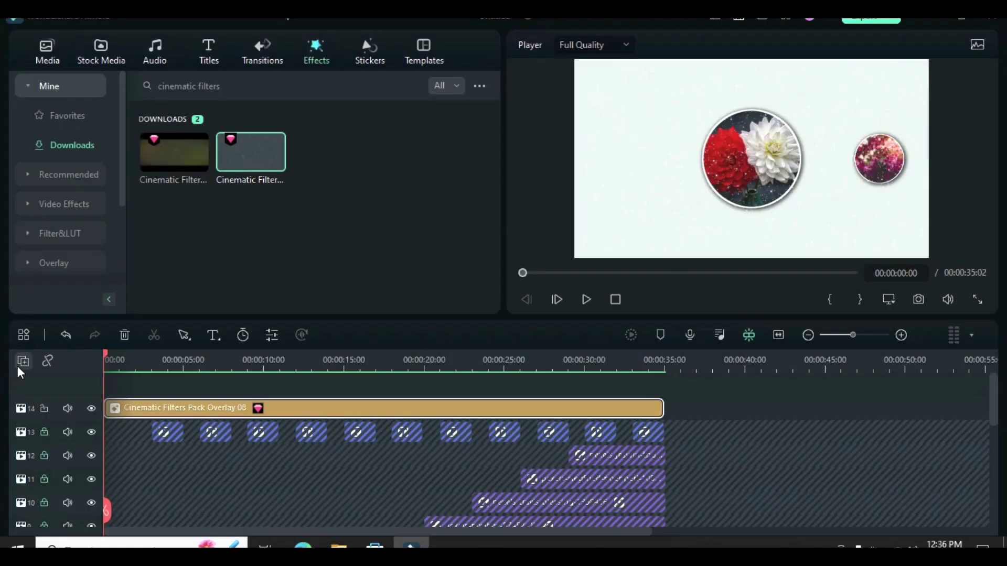
Unlock all tracks and play the finished slideshow from the beginning.
{"action": "left_click", "coordinate": [22, 363]}
{"action": "left_click", "coordinate": [72, 514]}
{"action": "left_click", "coordinate": [23, 361]}
{"action": "left_click", "coordinate": [53, 515]}
{"action": "left_click", "coordinate": [587, 300]}
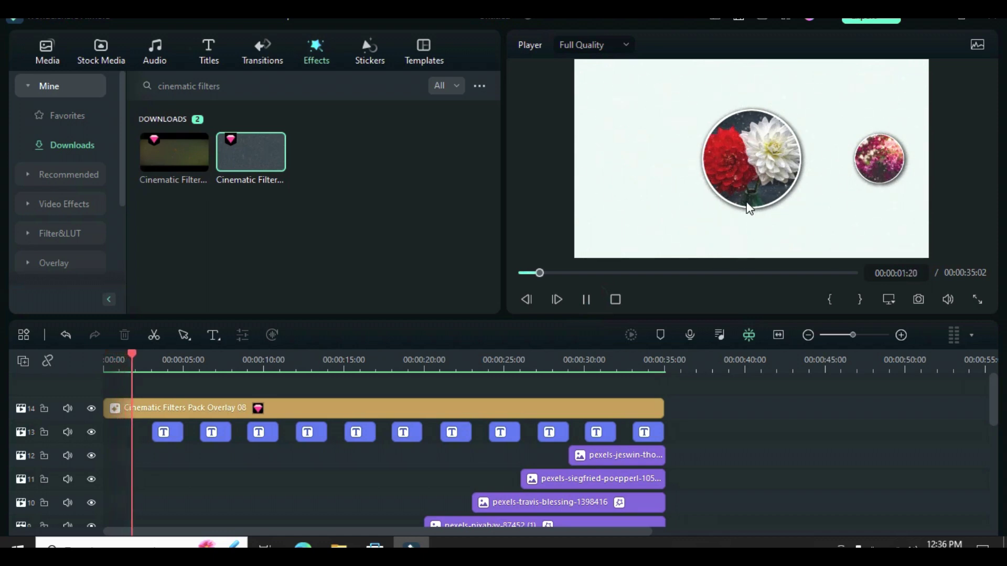